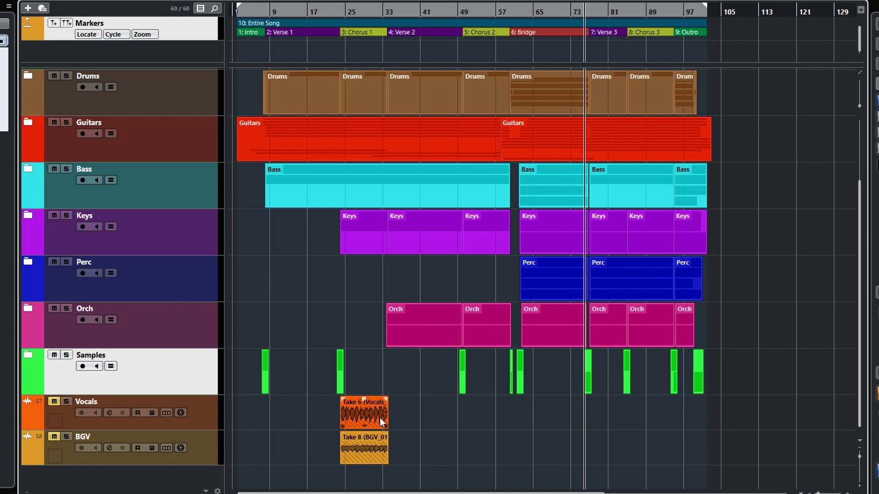
- Place the playhead at the start of Chorus 1, then unmute and select the Vocals track
left_click(341, 476)
scroll(487, 446, "up", 3)
scroll(486, 453, "down", 3)
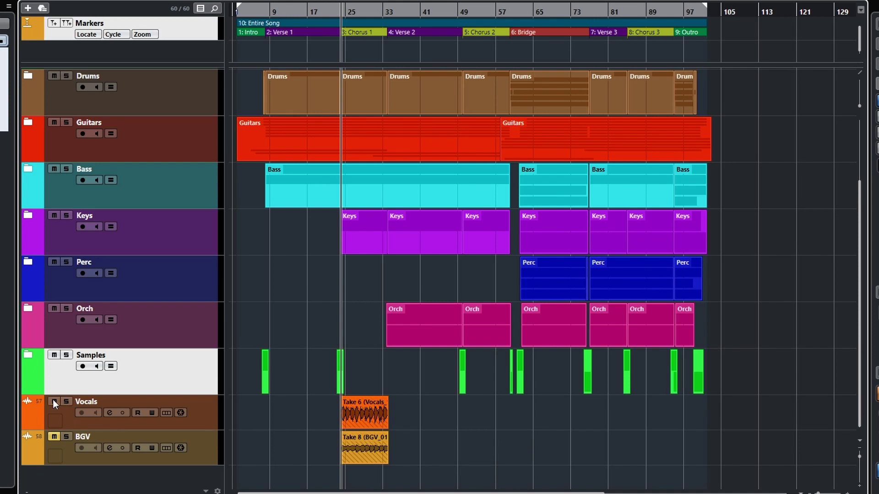
left_click(202, 421)
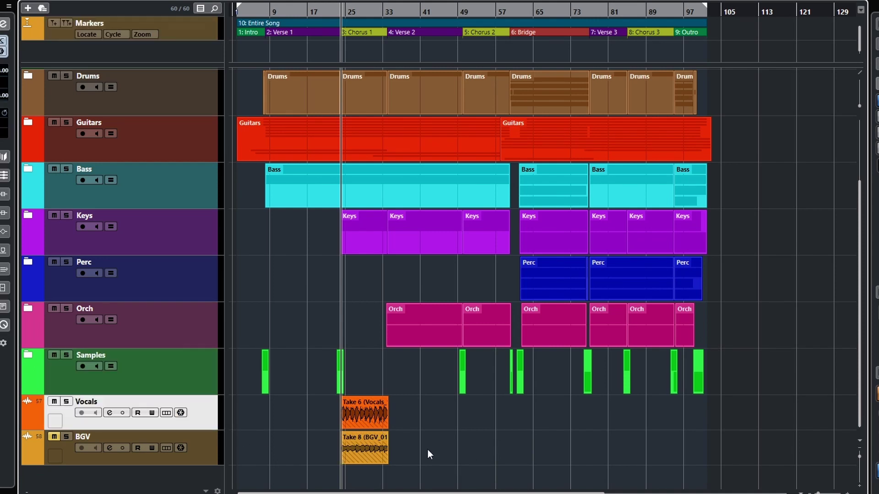
key("g")
scroll(490, 451, "up", 3)
scroll(414, 426, "up", 3)
scroll(424, 434, "down", 3)
scroll(424, 434, "up", 8)
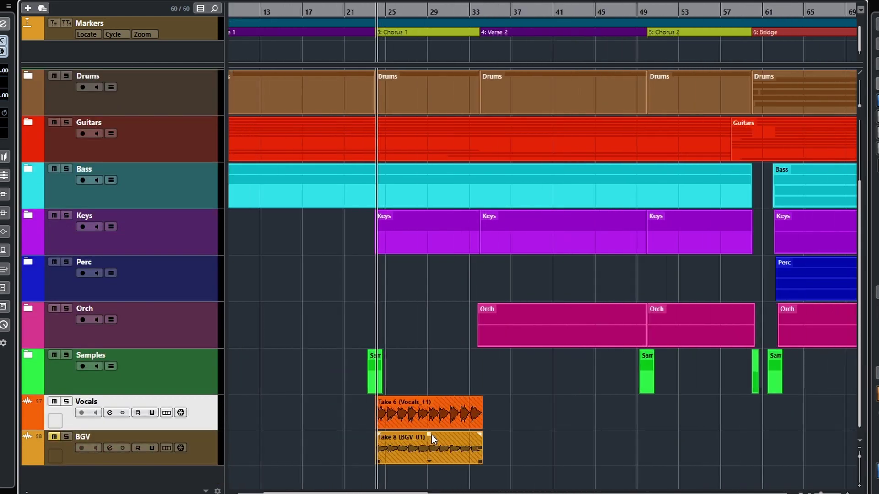
scroll(433, 436, "left", 5)
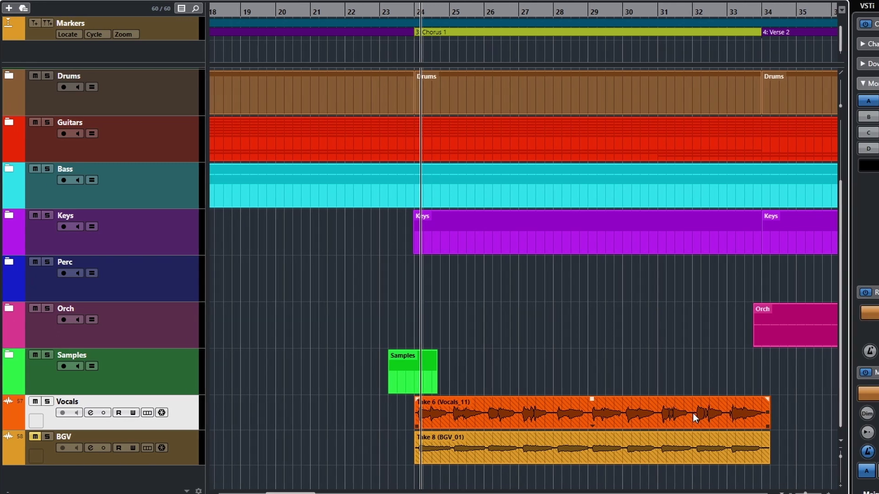
- Inspect the list of overlapping vocal takes that can be brought to the front of the Vocals event
right_click(715, 417)
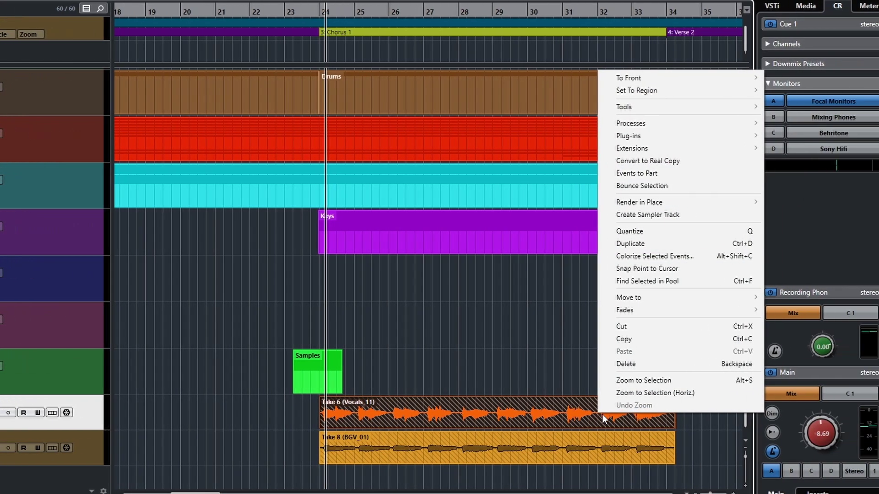
mouse_move(632, 78)
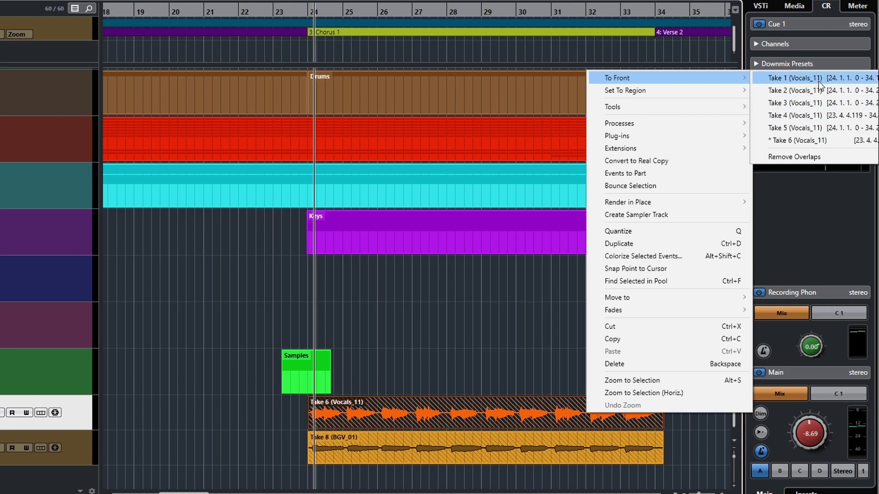
left_click(315, 432)
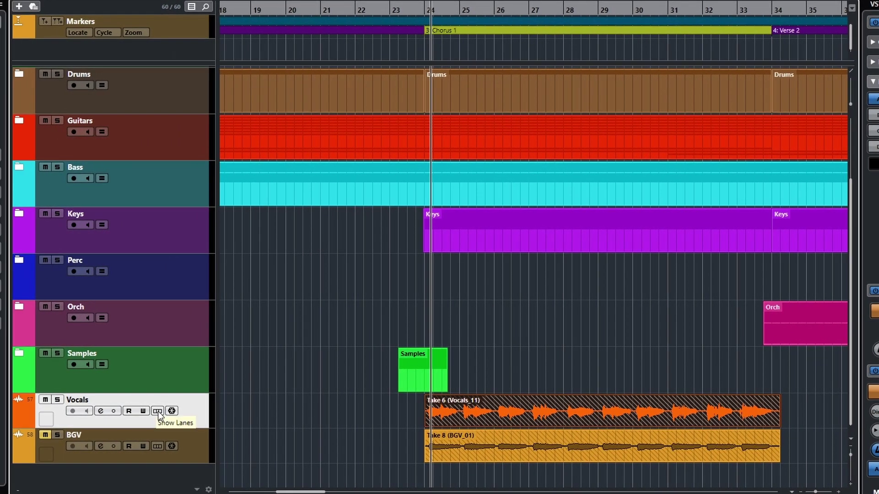
- Show the take lanes of the Vocals track and bring all its lanes into view
left_click(157, 411)
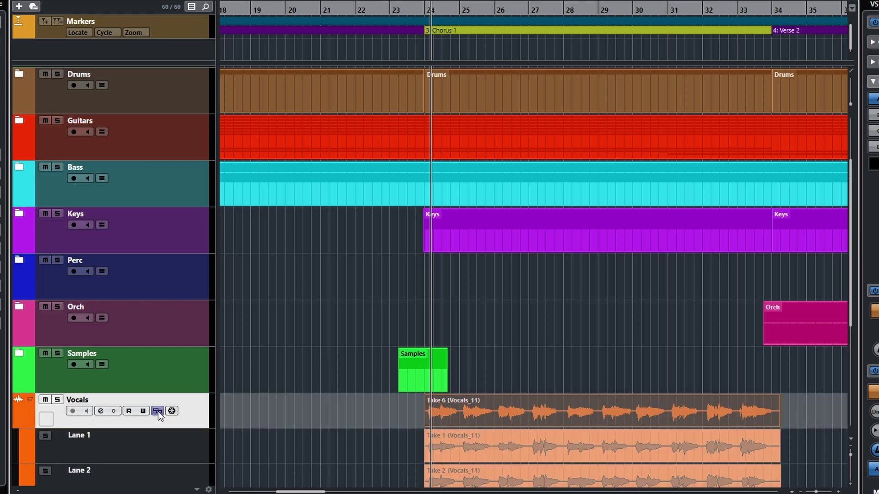
scroll(433, 398, "down", 5)
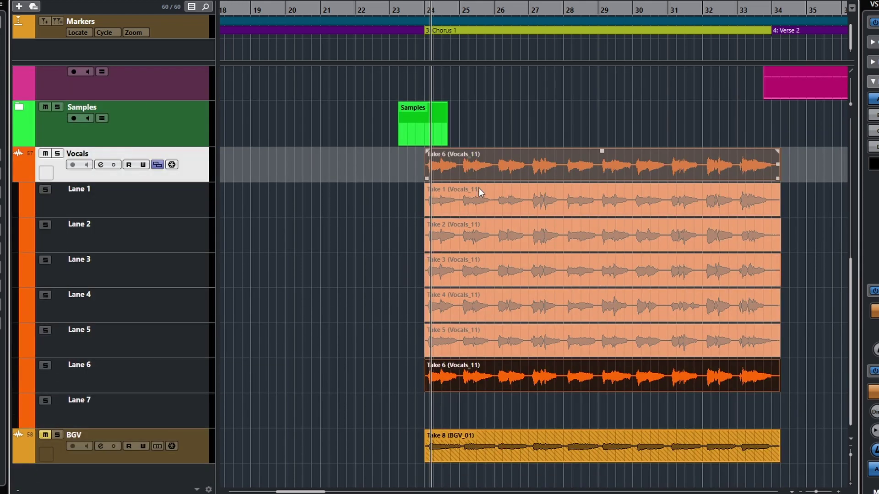
key("h")
key("h")
key("h")
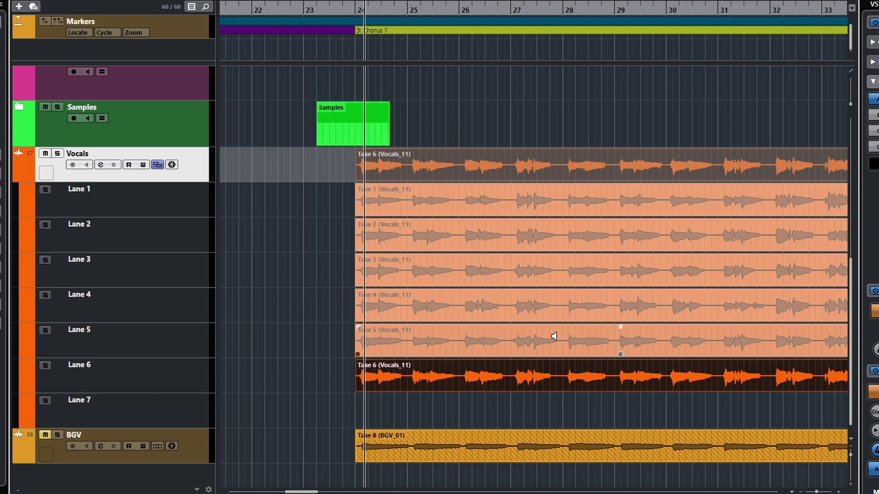
scroll(588, 367, "left", 2)
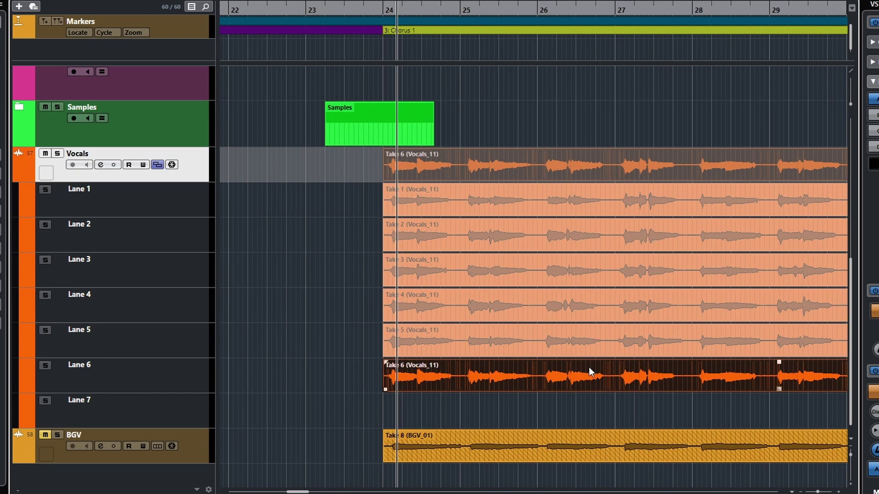
scroll(589, 367, "right", 2)
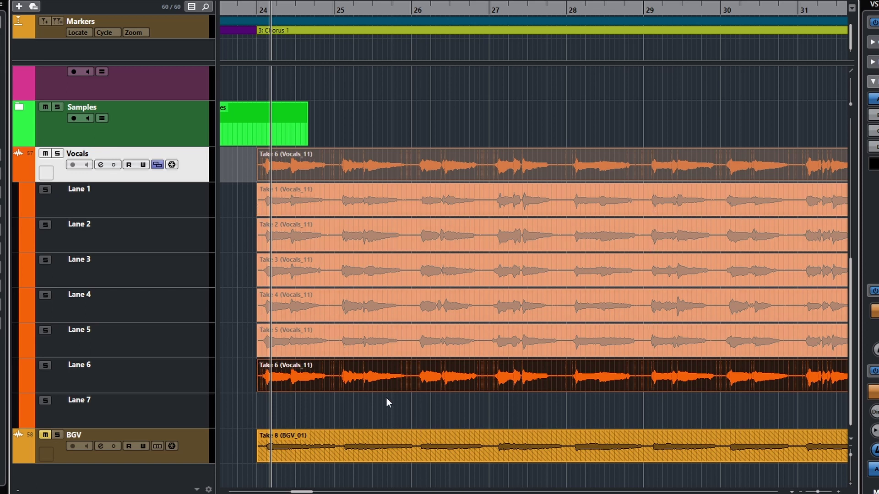
- Select the vocal takes in lanes 5, 4, 3 and 2 one after another
left_click(316, 346)
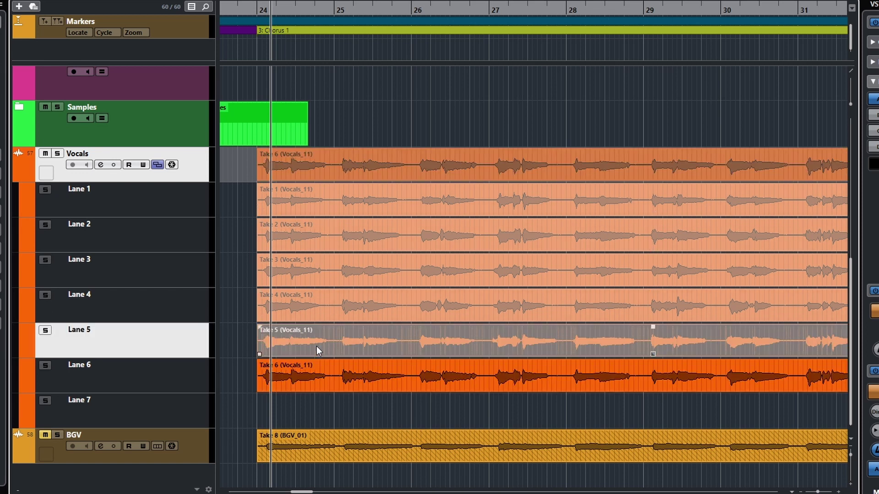
left_click(317, 317)
left_click(316, 274)
left_click(323, 234)
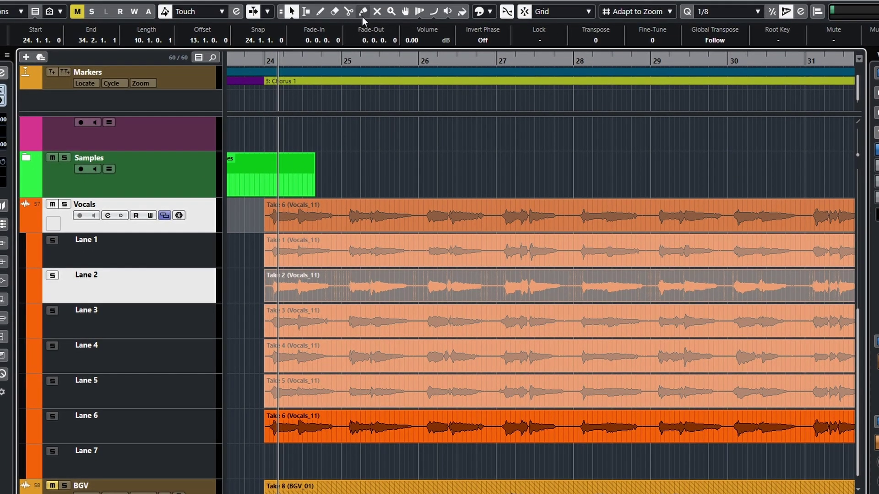
- With the Comp tool, bring vocal Takes 3, 4, 5 and 6 to the front in turn
left_click(406, 13)
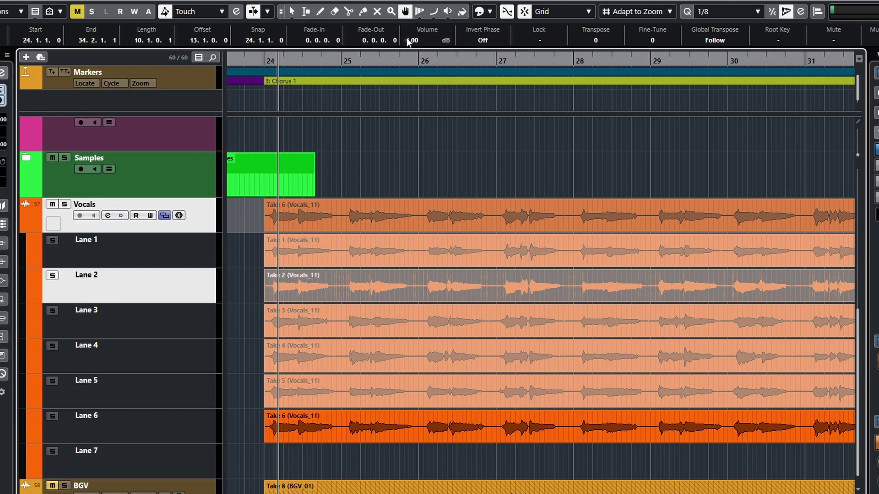
left_click(387, 325)
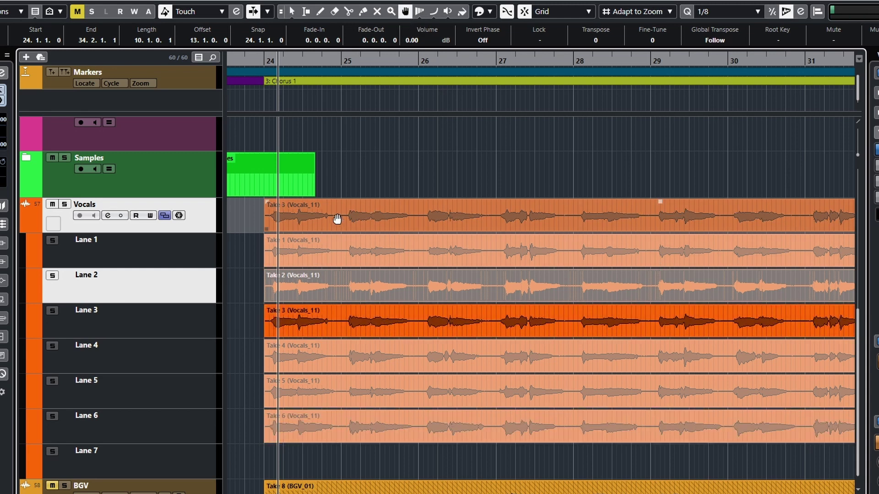
left_click(440, 366)
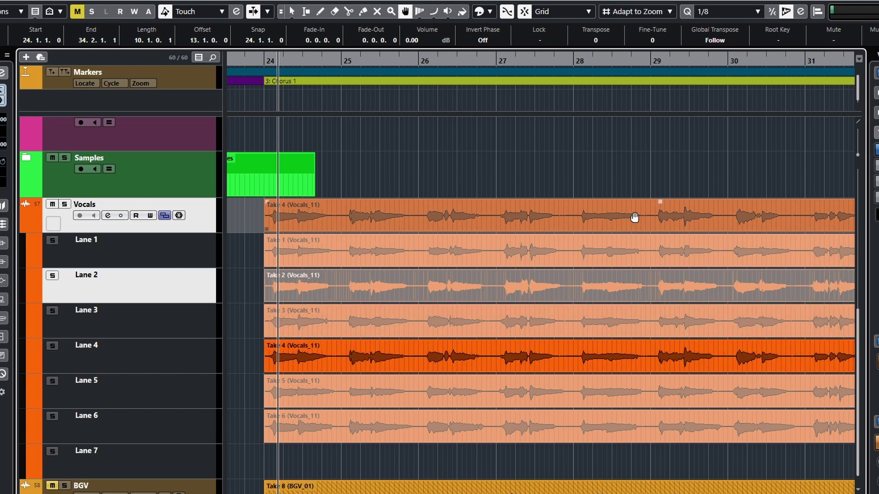
left_click(519, 384)
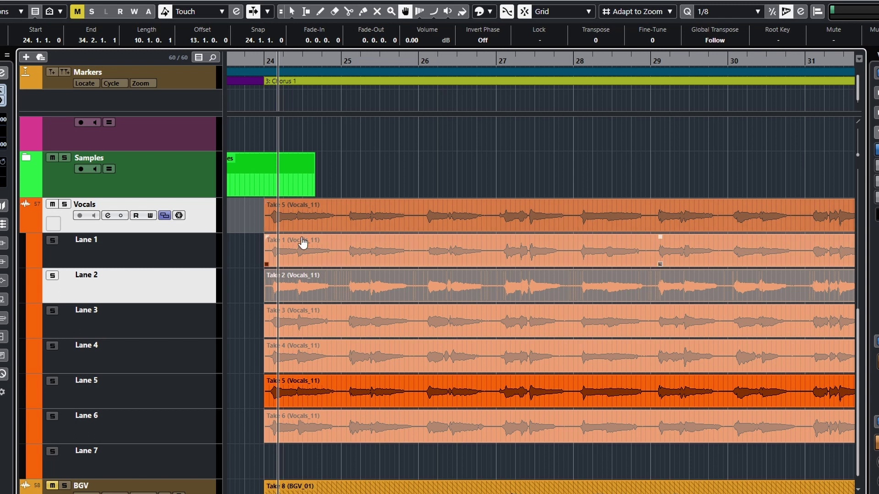
left_click(338, 434)
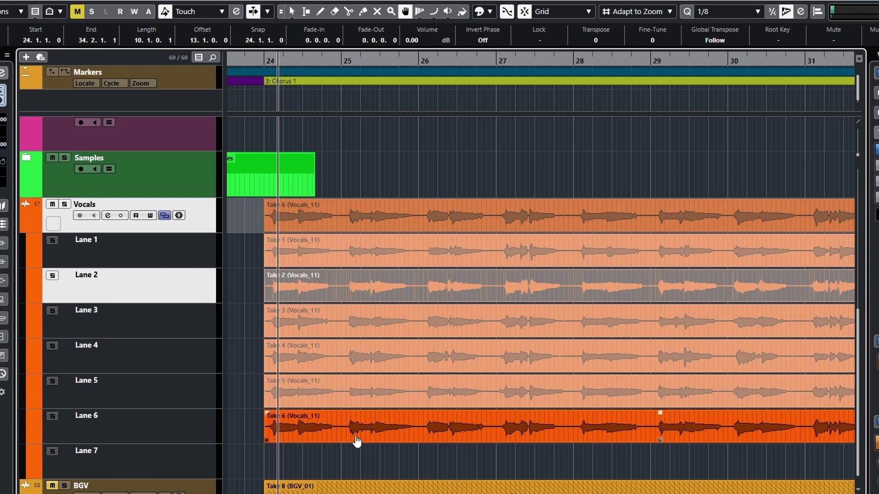
- Step back through the vocal takes from Take 5 down, leaving Take 1 as the active take
left_click(391, 396)
left_click(383, 362)
left_click(369, 310)
left_click(364, 287)
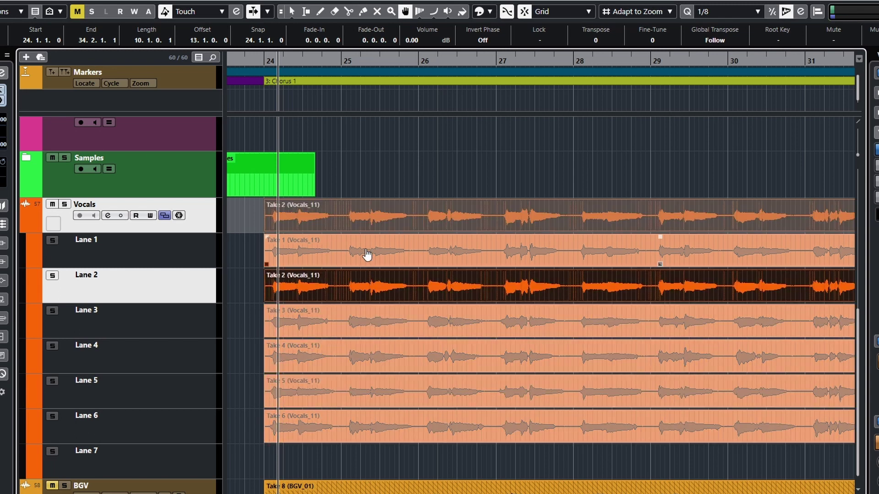
left_click(368, 255)
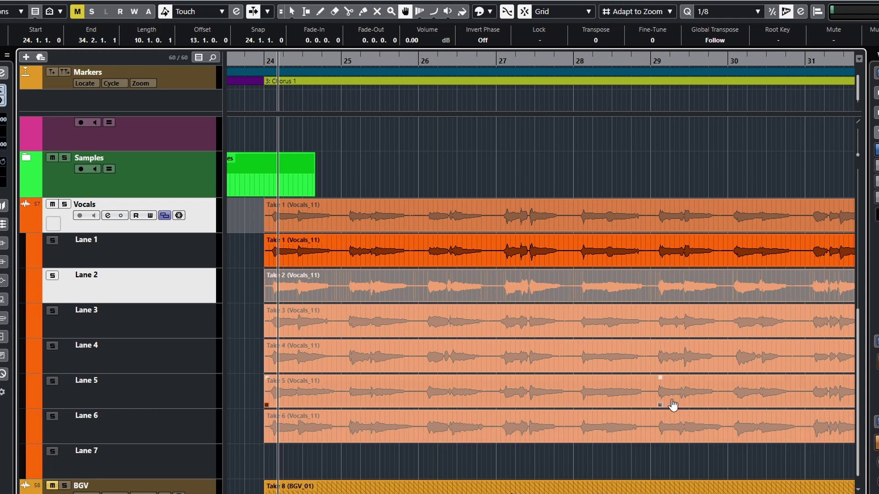
- Split the vocal takes across all lanes at about bars 25, 26, 27, 28 and 29 with the Comp tool
scroll(674, 405, "left", 3)
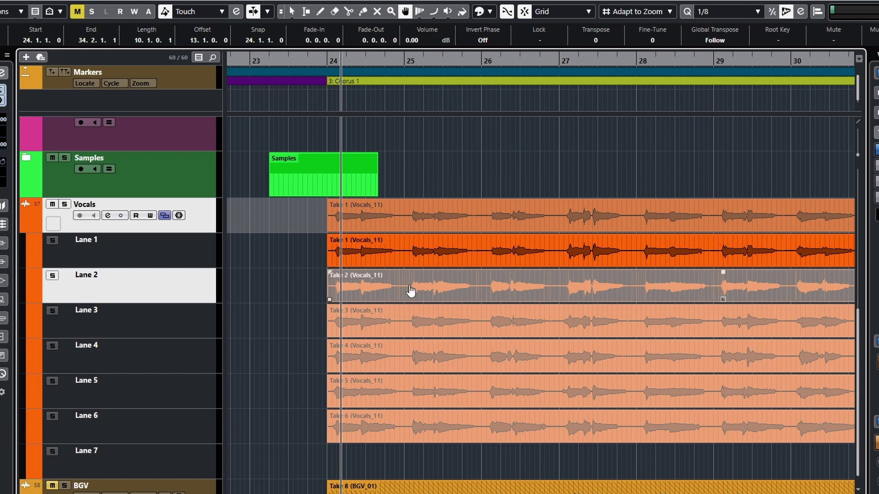
left_click(405, 264)
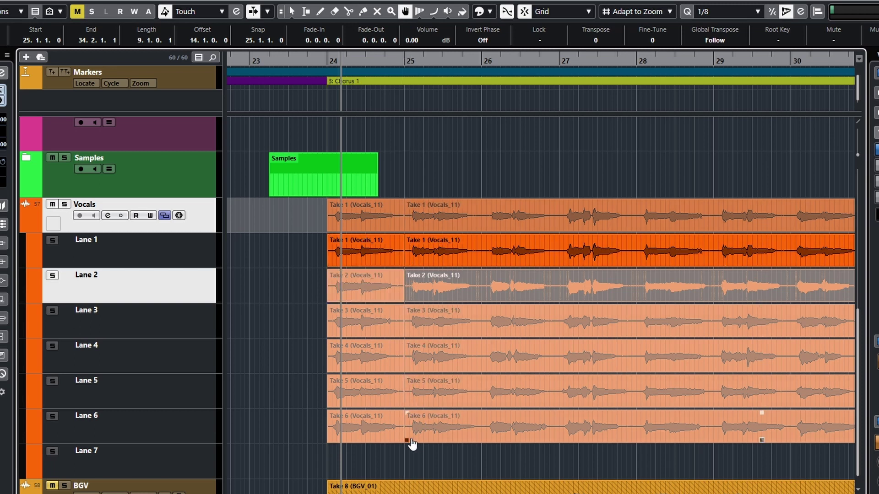
left_click(482, 260)
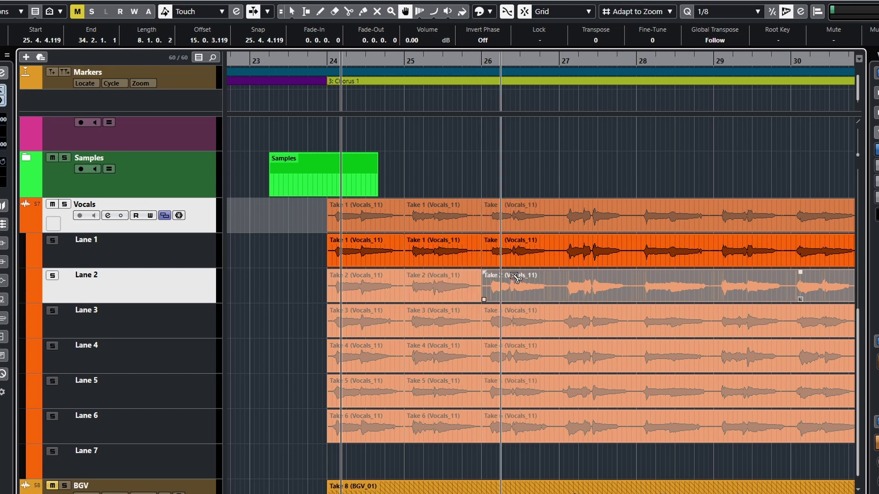
left_click(557, 260)
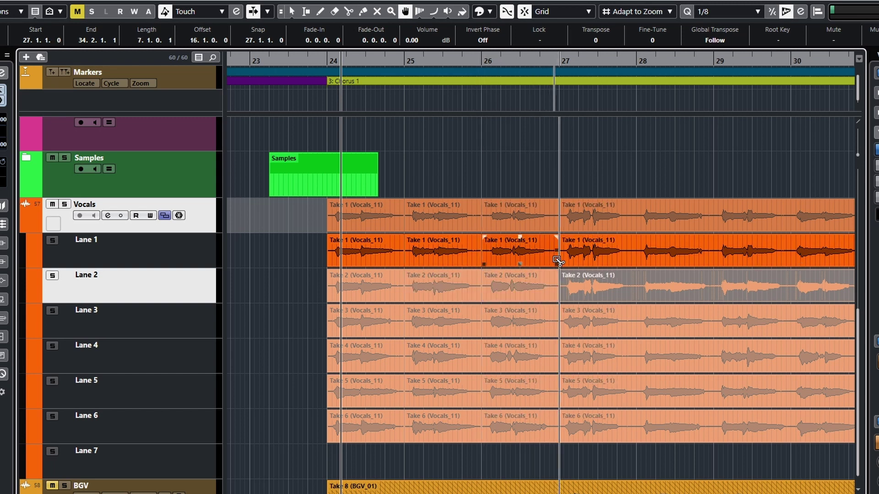
left_click(635, 264)
left_click(713, 263)
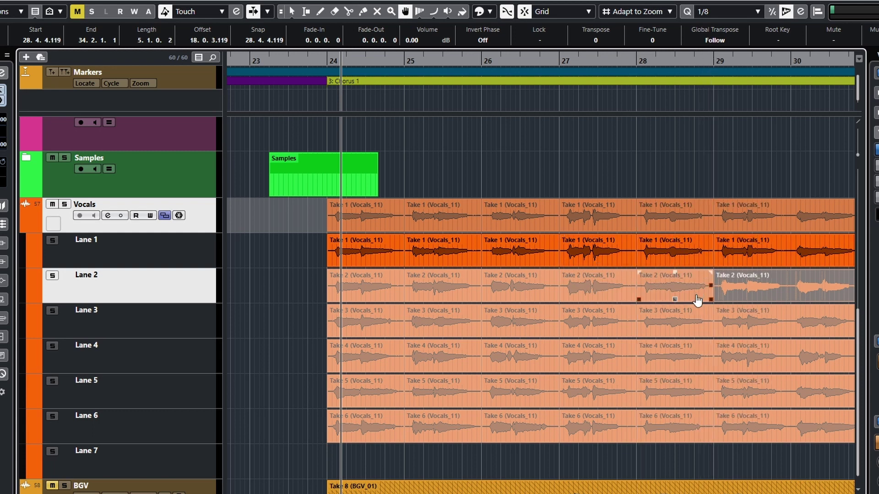
- Split the vocal takes across all lanes at about bars 30, 31, 32 and 33
scroll(693, 349, "right", 5)
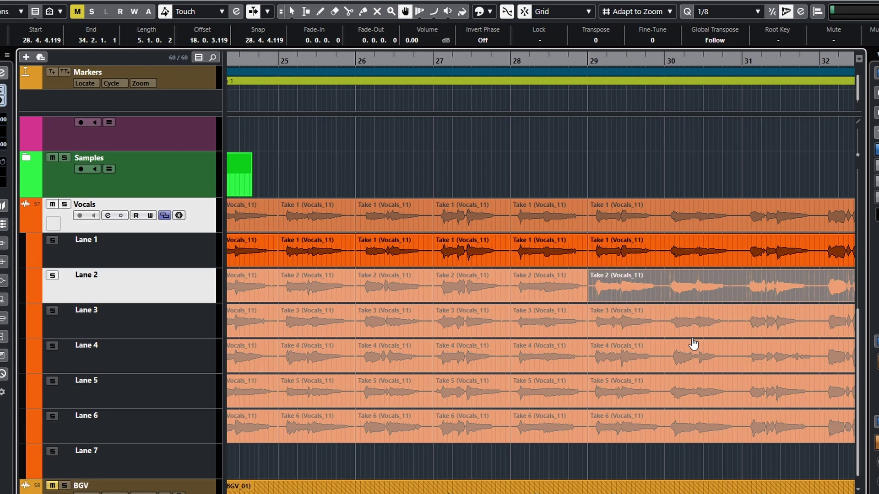
left_click(660, 264)
left_click(737, 262)
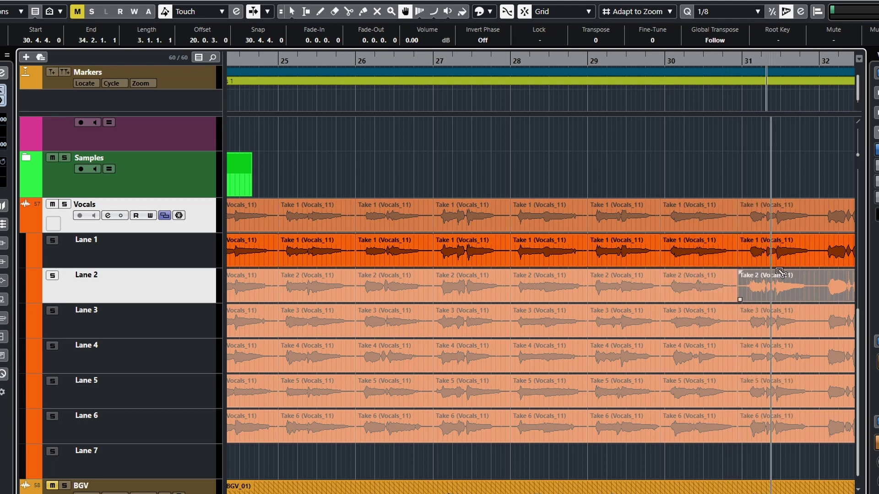
left_click(818, 260)
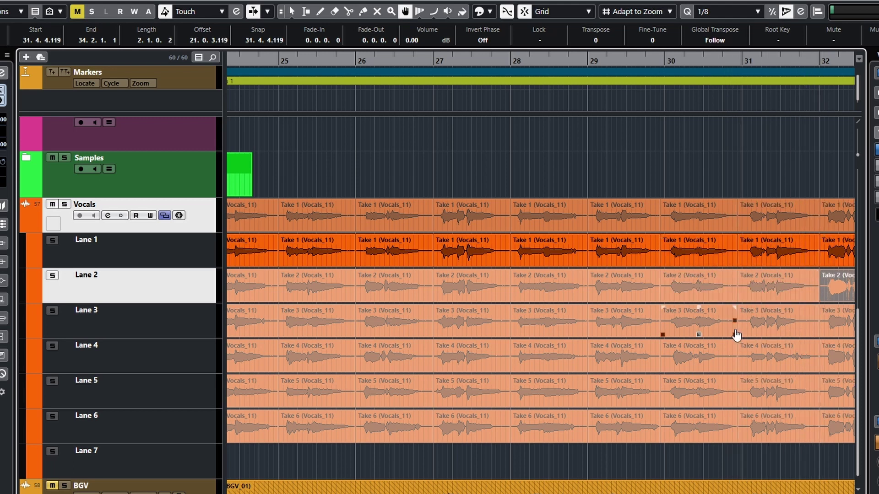
scroll(733, 338, "right", 4)
left_click(773, 266)
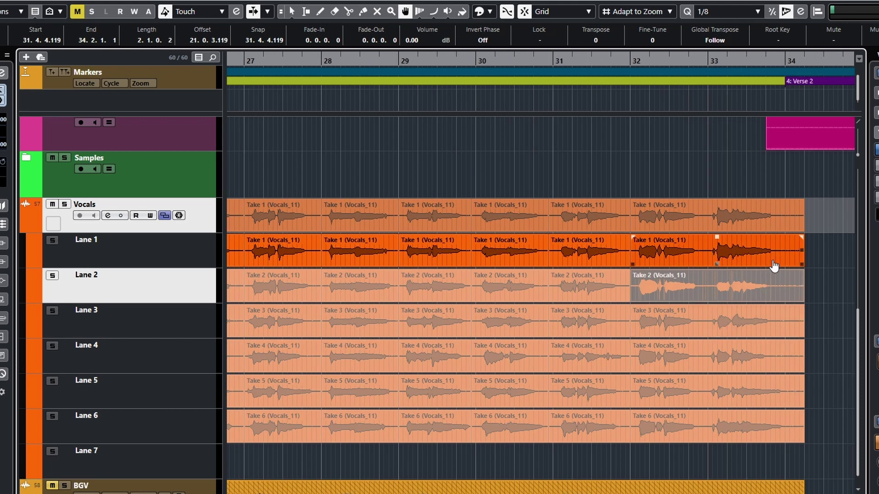
left_click(707, 261)
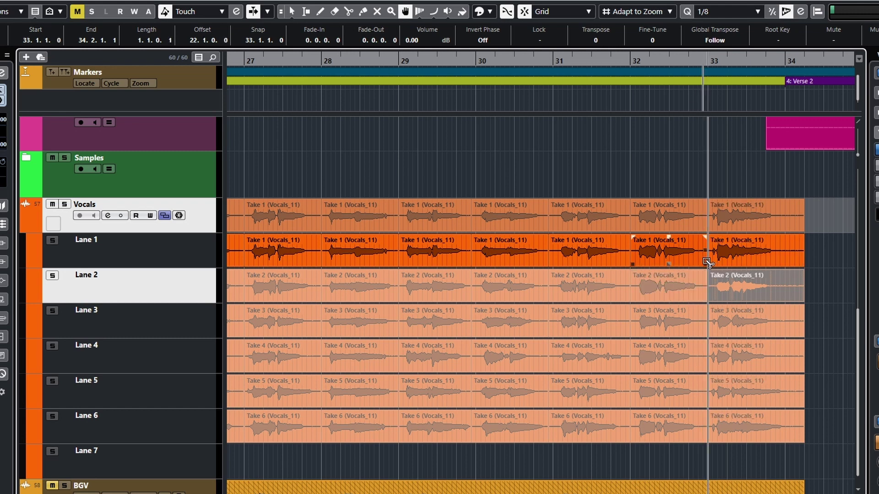
- Set the locators to the Chorus 1 cycle marker and turn on cycle playback
scroll(753, 410, "left", 3)
left_click(751, 403)
scroll(731, 383, "right", 3)
scroll(595, 343, "down", 2)
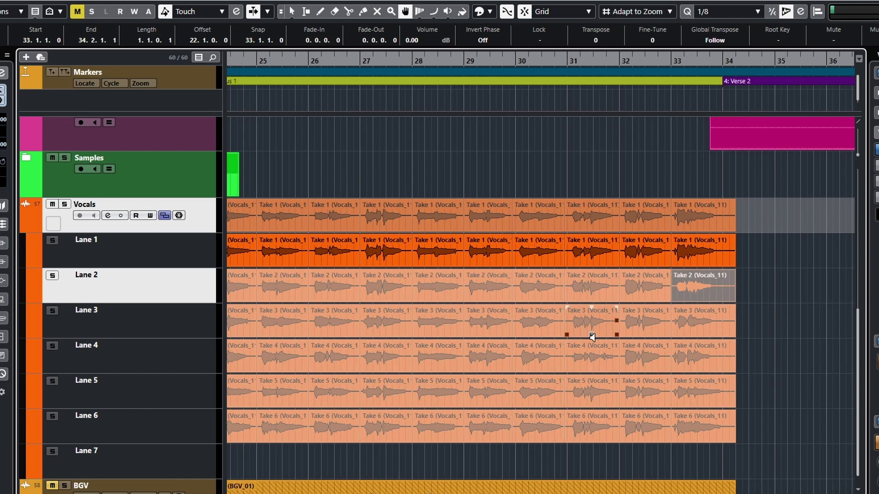
scroll(555, 349, "left", 2)
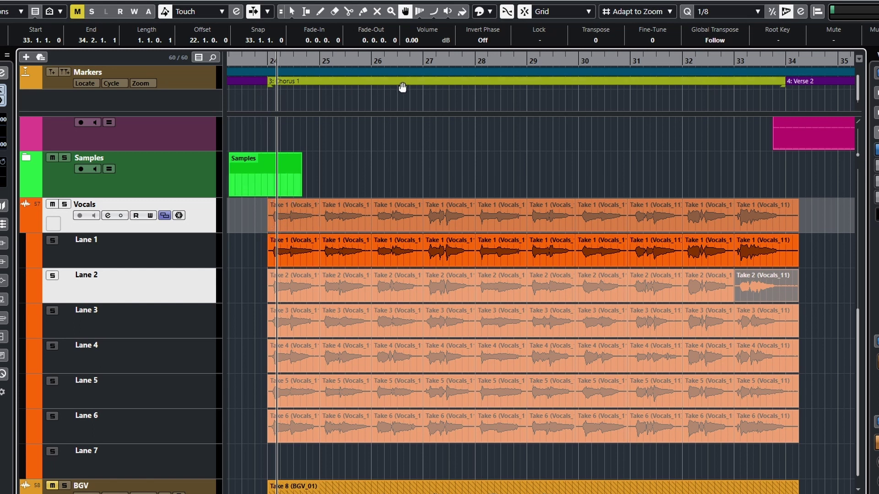
left_click(388, 82)
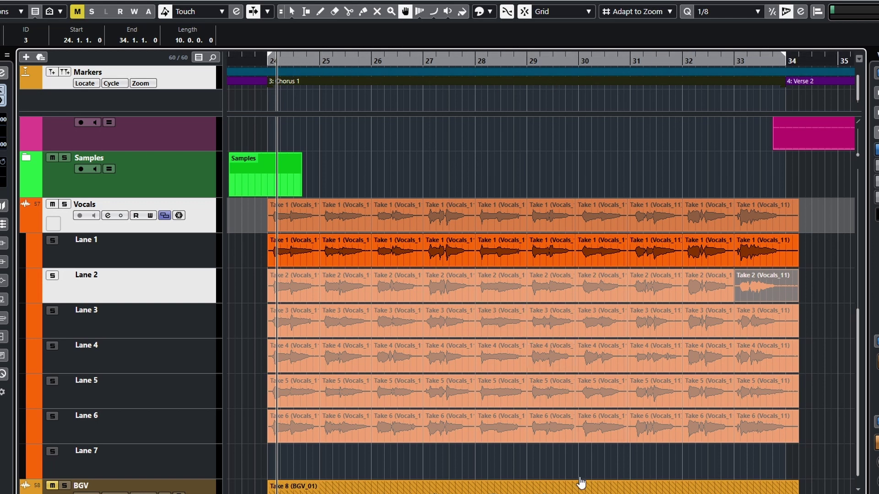
key("KP_Divide")
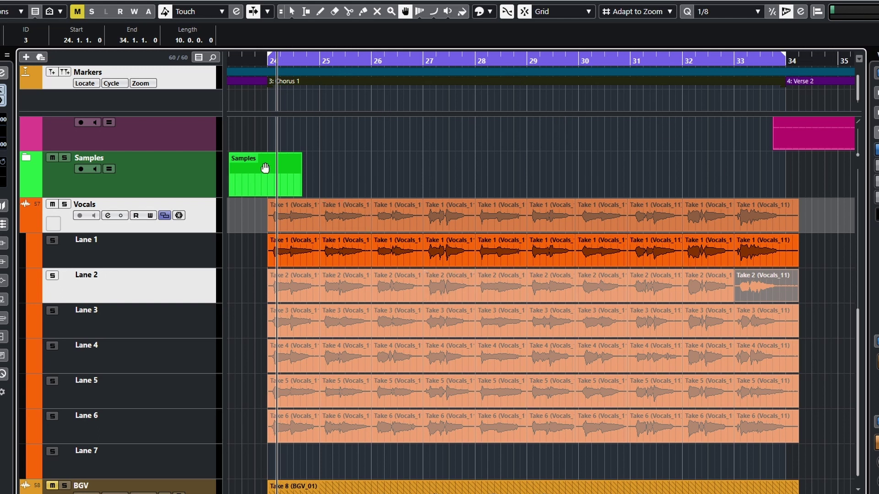
- Place the playhead before Chorus 1 and try Takes 2, 1, 3, 5, 3, 5 and 6 for the phrases at bars 24 to 30
left_click(261, 63)
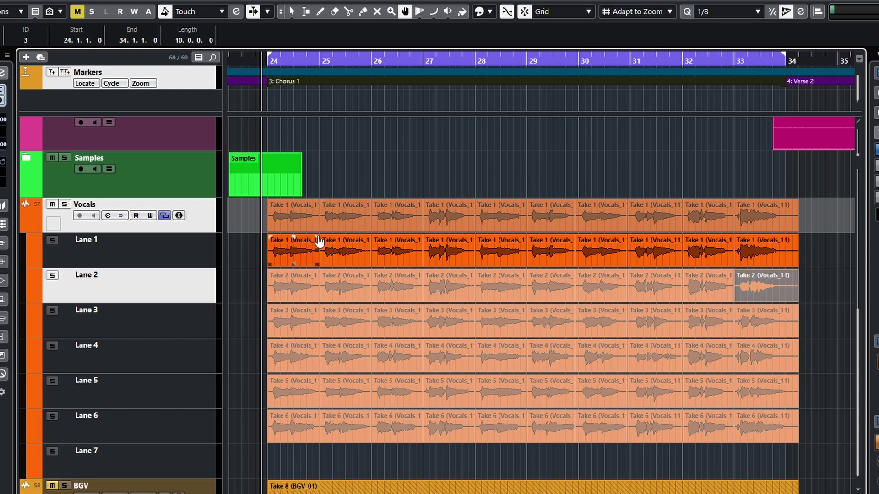
left_click(316, 277)
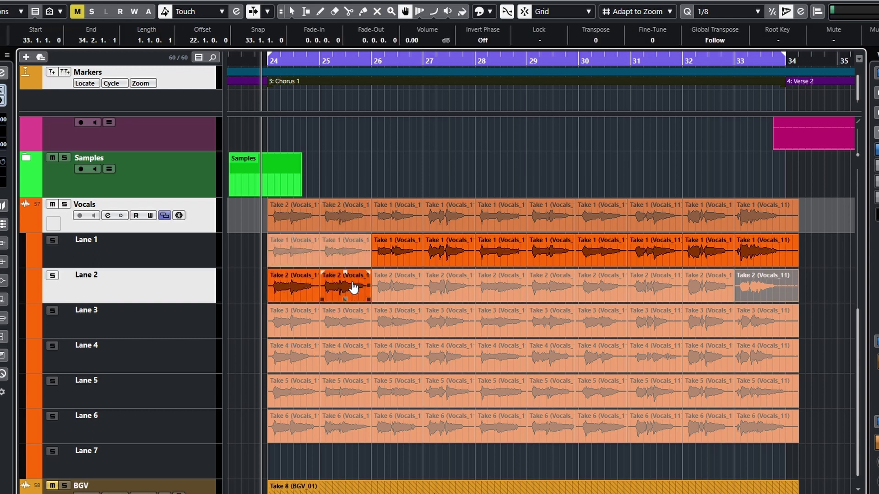
left_click(410, 326)
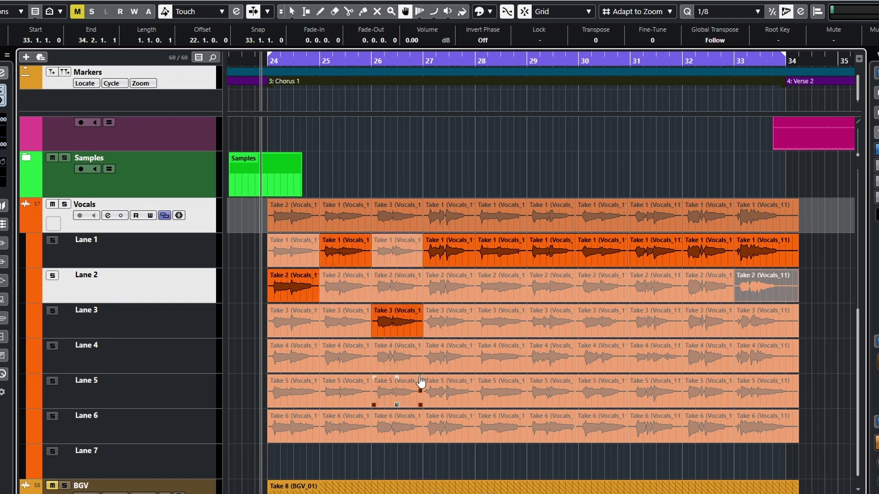
left_click(451, 396)
left_click(514, 329)
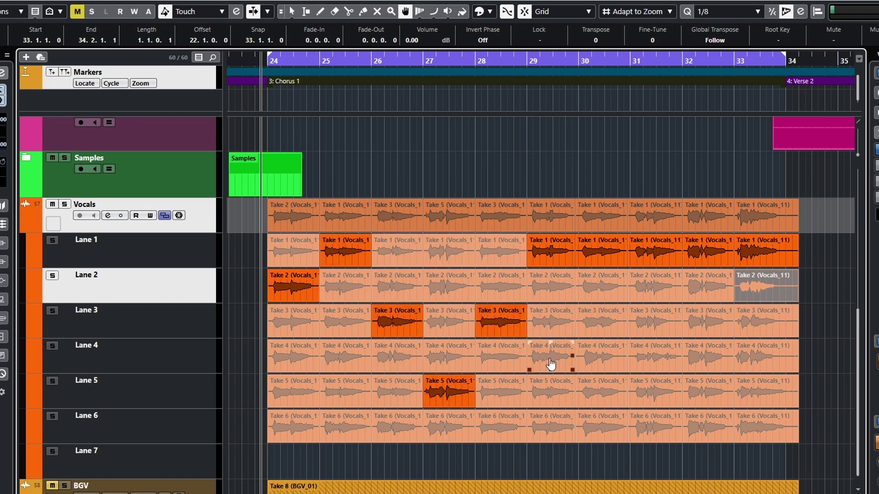
left_click(551, 359)
left_click(566, 390)
left_click(604, 427)
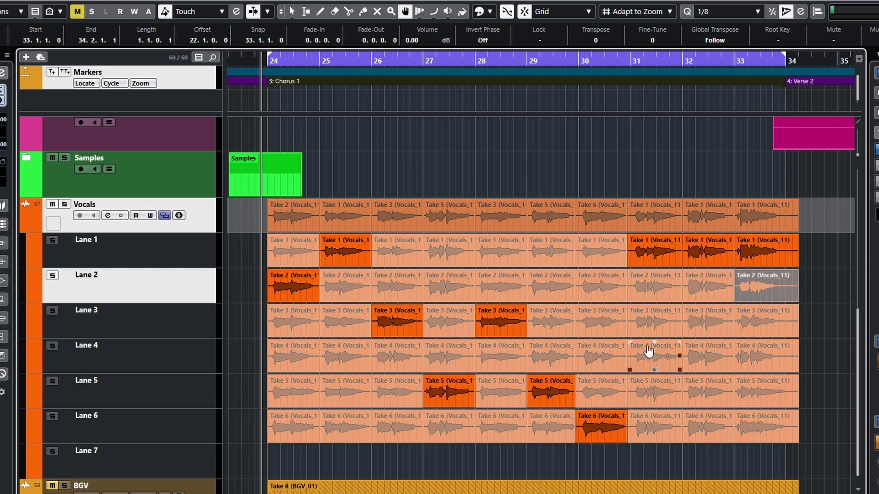
- Try Take 2 for the phrase at bar 31, Take 6 for bar 32 and Take 4 for bar 33
left_click(650, 356)
left_click(669, 292)
left_click(701, 285)
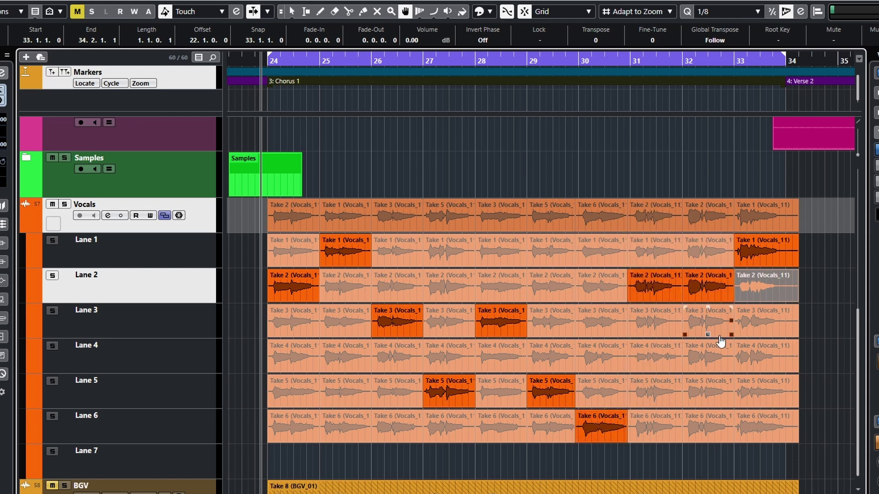
left_click(720, 364)
left_click(724, 428)
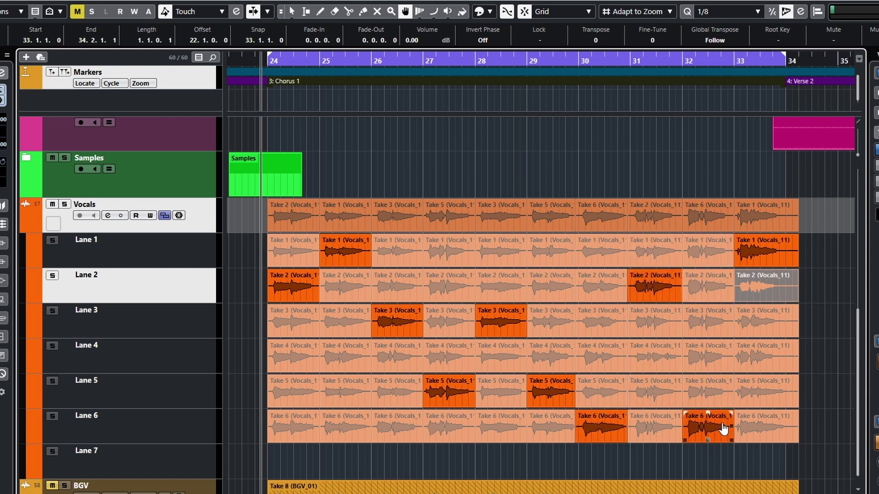
left_click(760, 430)
left_click(774, 364)
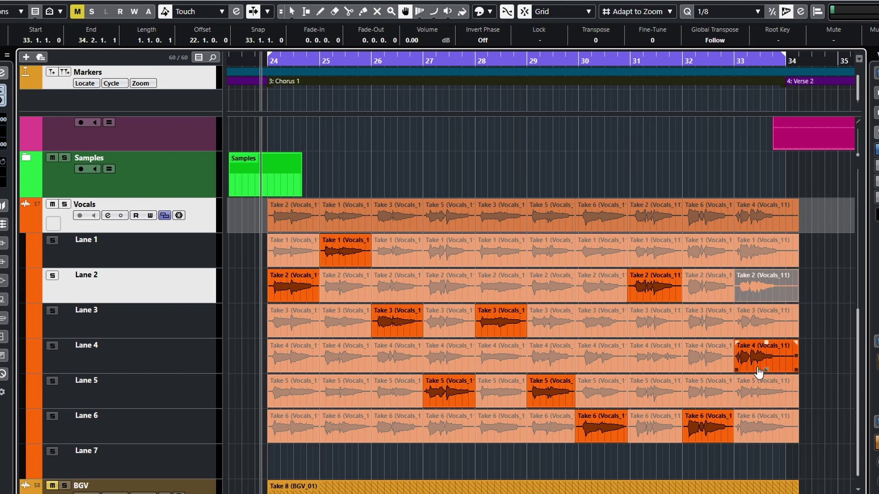
left_click(646, 284)
left_click(345, 251)
left_click(745, 216)
left_click(396, 286)
left_click(598, 265)
- Set Take 1 as the active take again for all the vocal phrases from bar 24 to bar 33
left_click(311, 254)
left_click(312, 255)
left_click(410, 255)
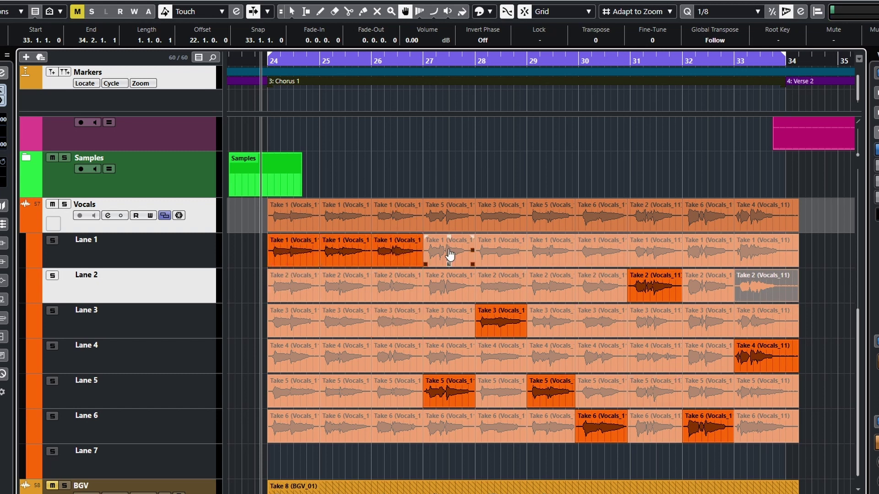
left_click(449, 255)
left_click(506, 251)
left_click(557, 252)
left_click(600, 251)
left_click(656, 251)
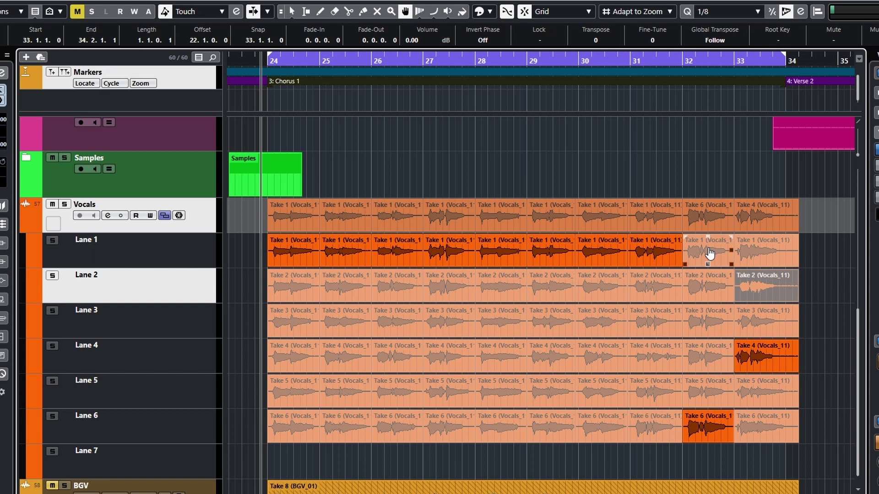
left_click(708, 252)
left_click(767, 257)
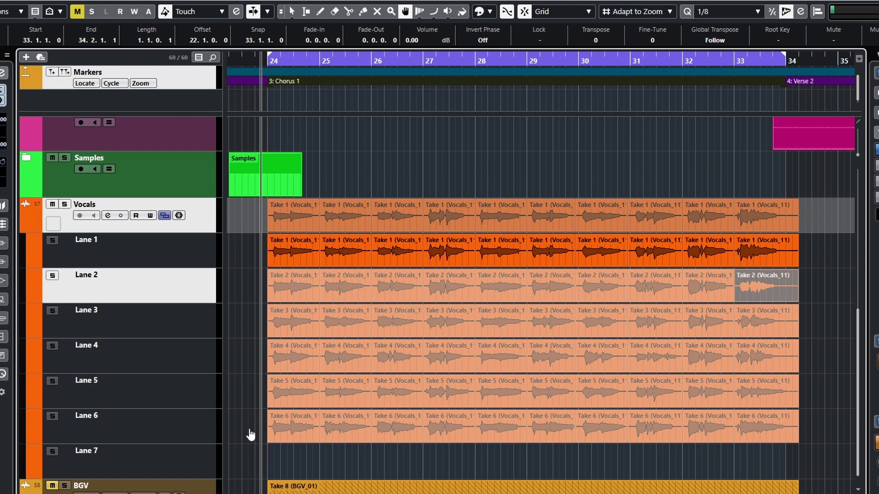
- Set the cycle range to the first vocal phrase at bar 24 and briefly play it back
left_click(294, 245)
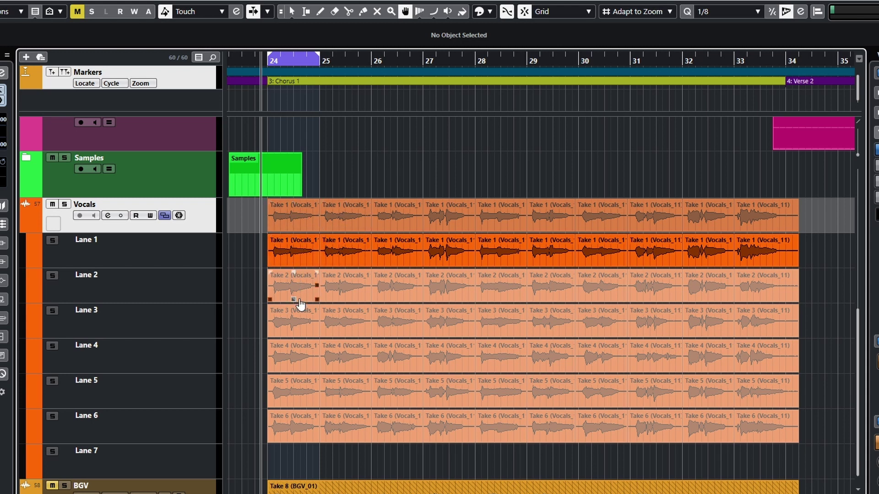
key("space")
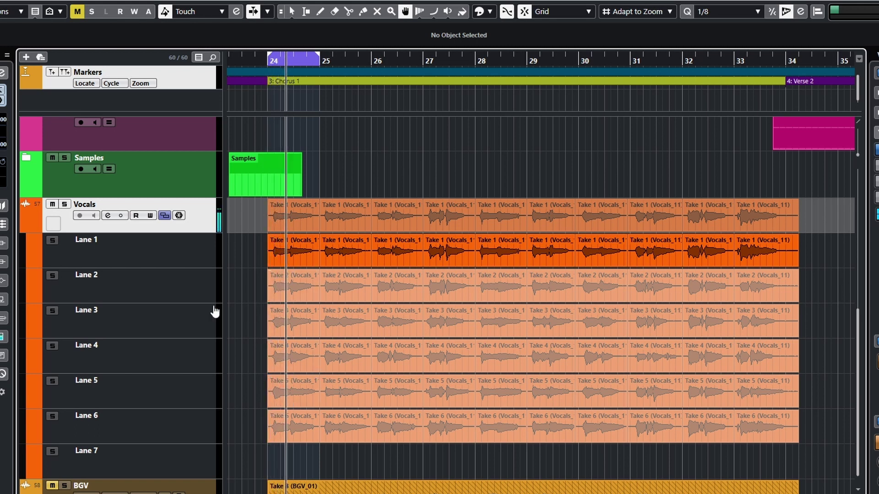
key("space")
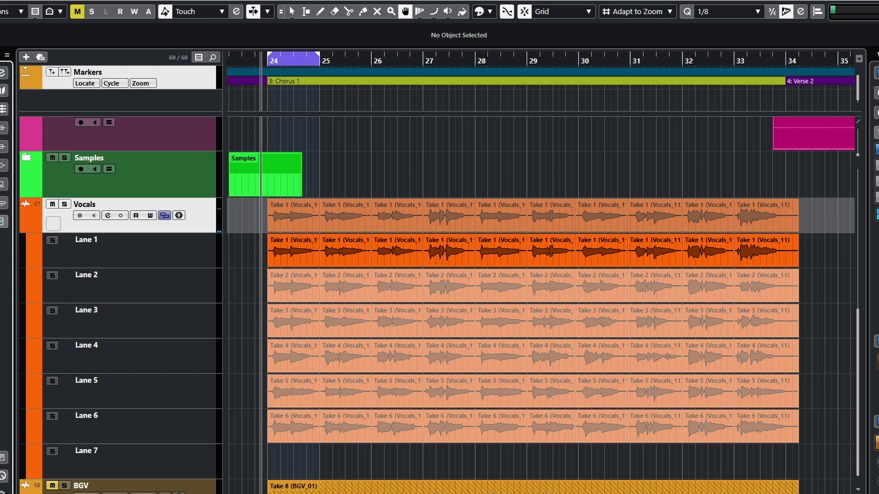
- Loop the phrase at bar 24 and audition it upward through the takes from Take 1 to Take 6
key("space")
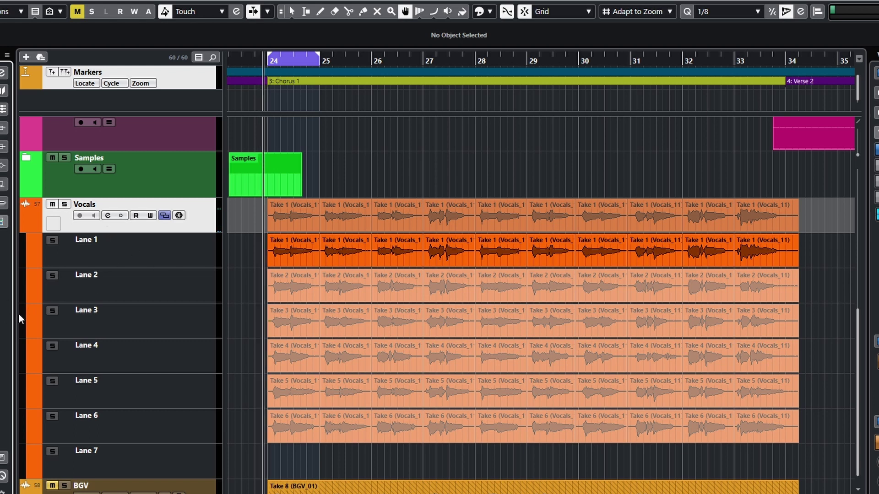
left_click(288, 296)
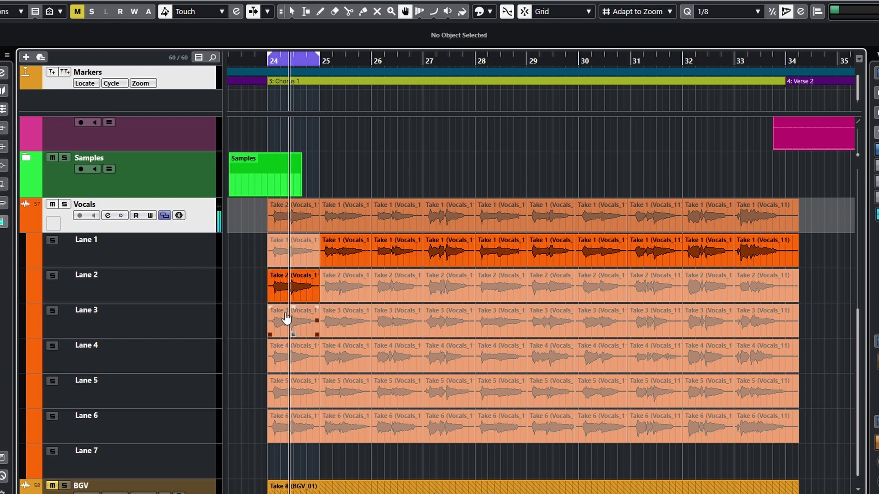
left_click(287, 333)
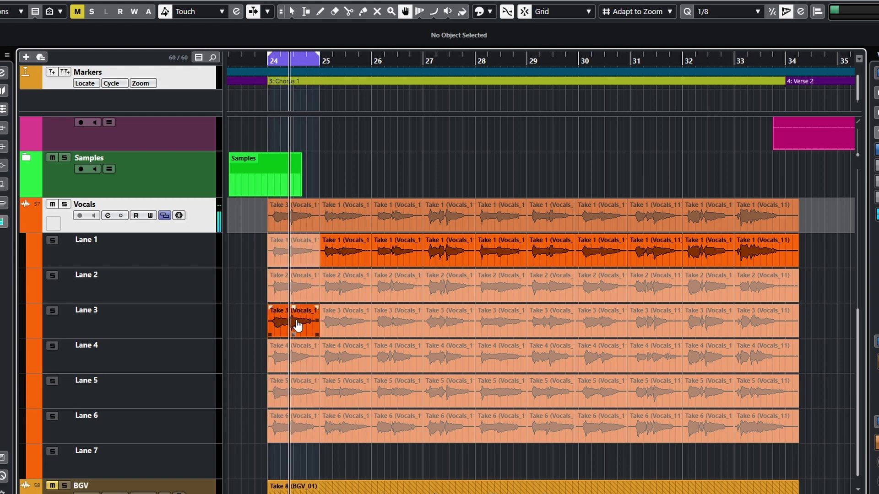
left_click(284, 364)
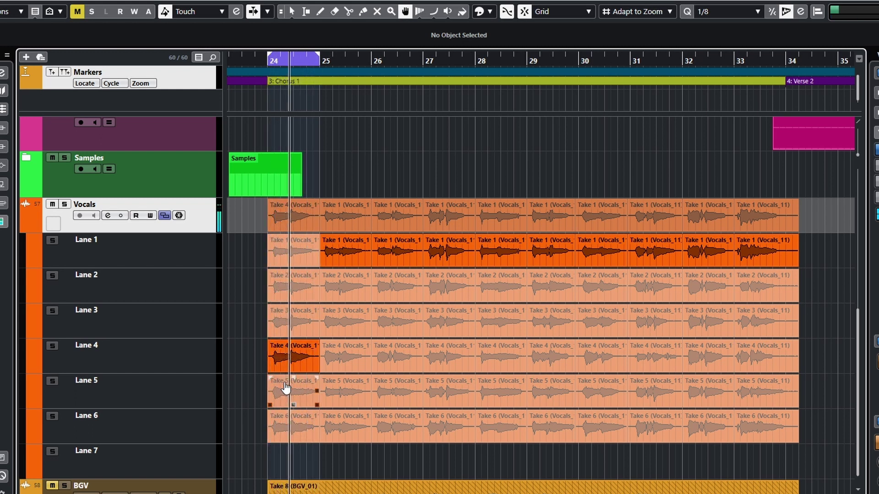
left_click(284, 387)
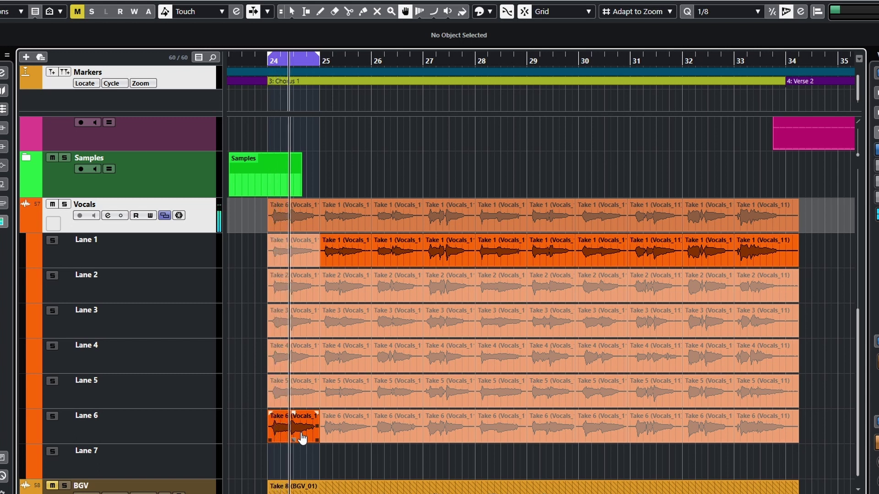
- Audition the bar 24 phrase back down through the lower takes, ending on Take 1
left_click(299, 389)
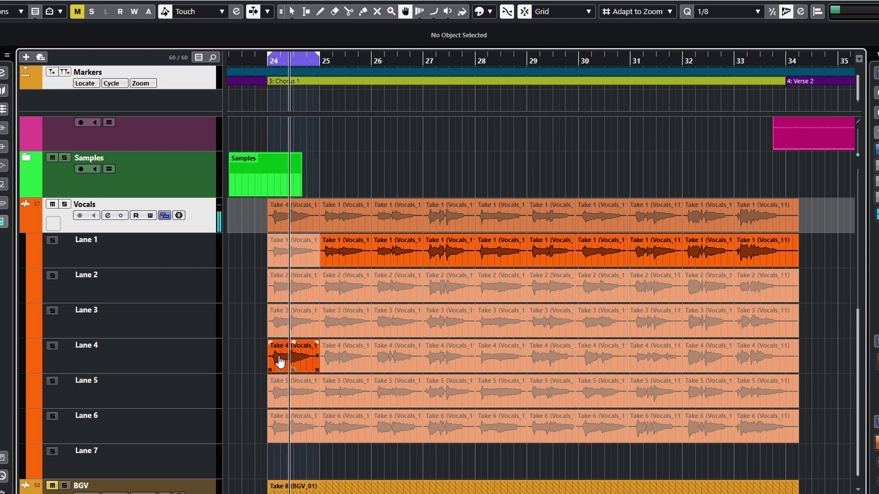
left_click(285, 334)
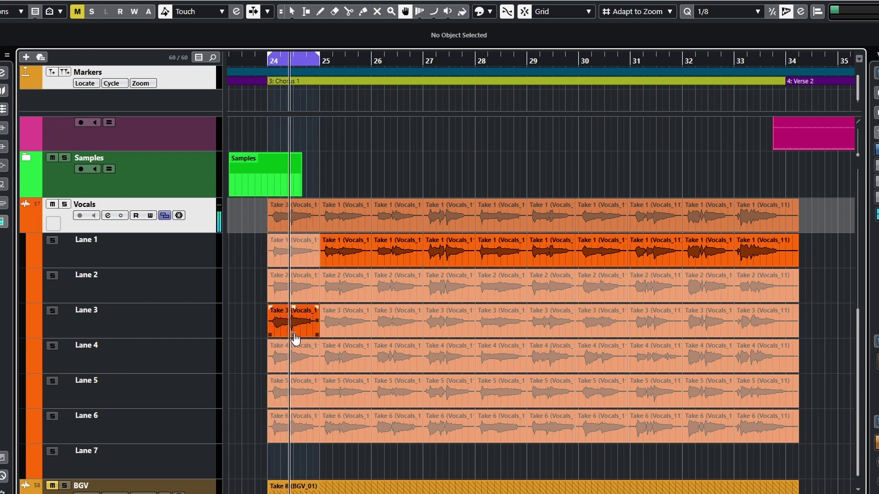
left_click(286, 290)
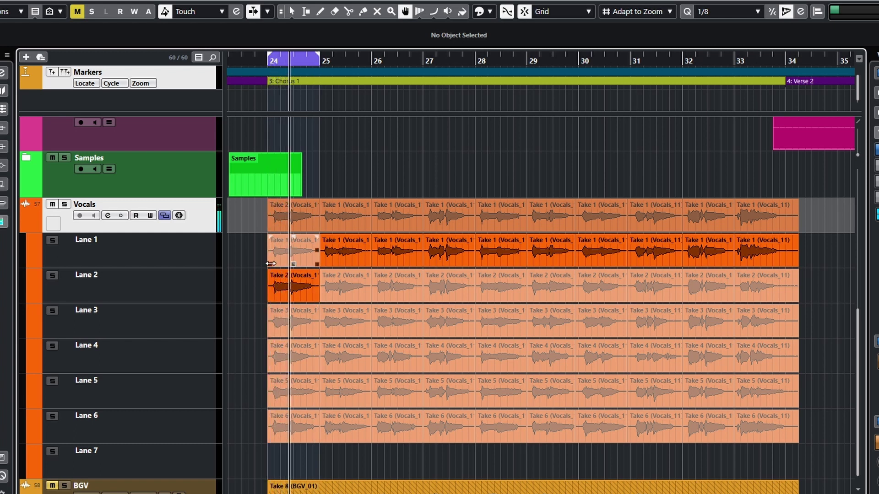
left_click(285, 257)
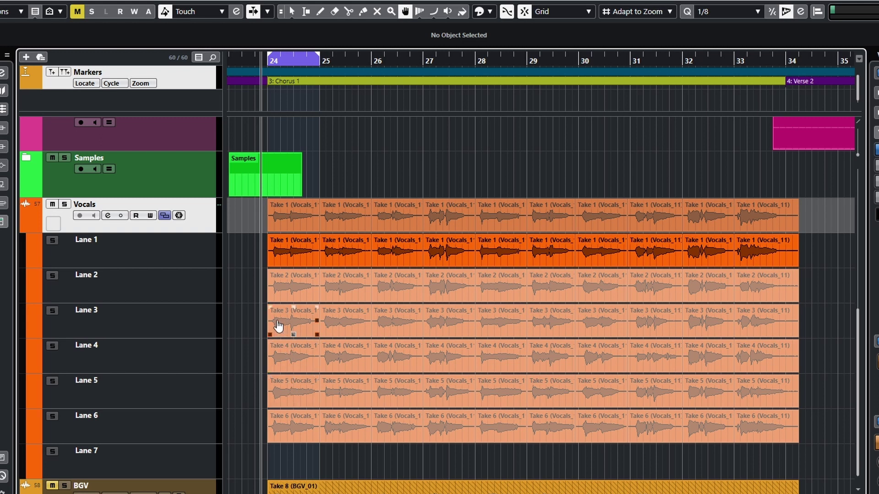
- Compare Takes 2 to 5 for the bar 24 phrase once more and choose Take 3
left_click(291, 295)
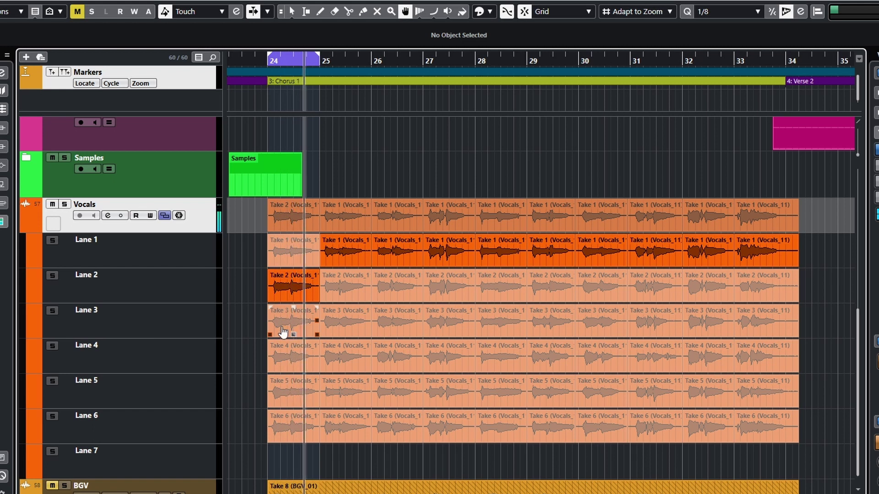
left_click(282, 331)
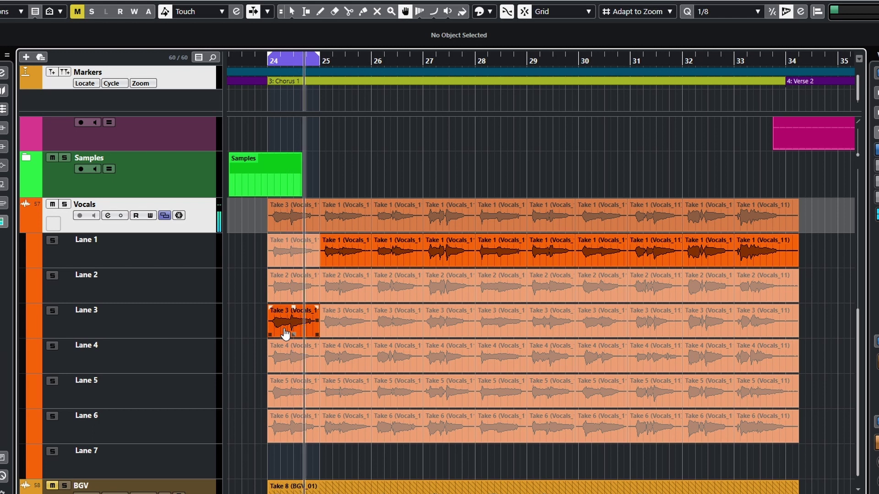
left_click(288, 364)
left_click(290, 401)
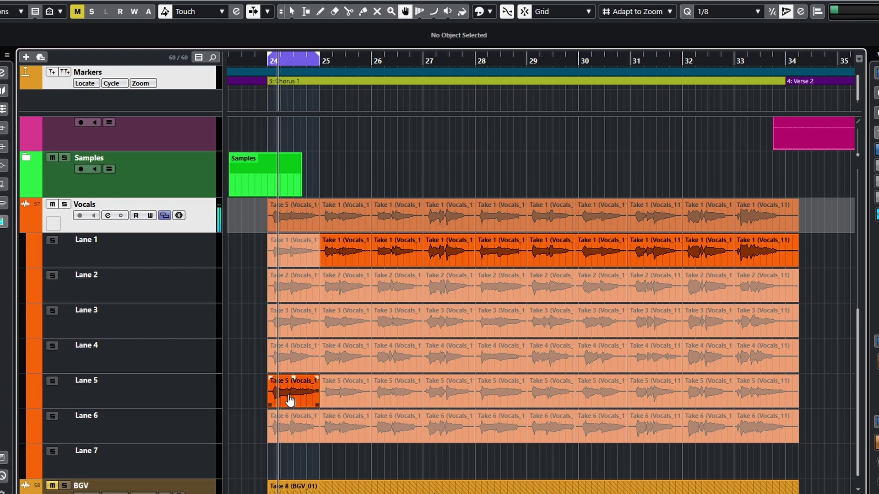
left_click(282, 326)
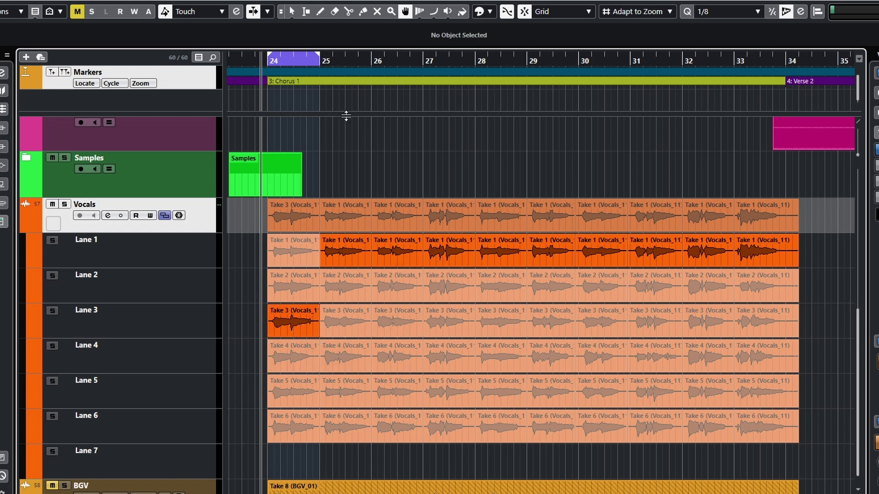
- Select the vocal phrase at bar 25 with the Object Selection tool, set the locators to it and move the playhead to its start
key("1")
left_click(344, 225)
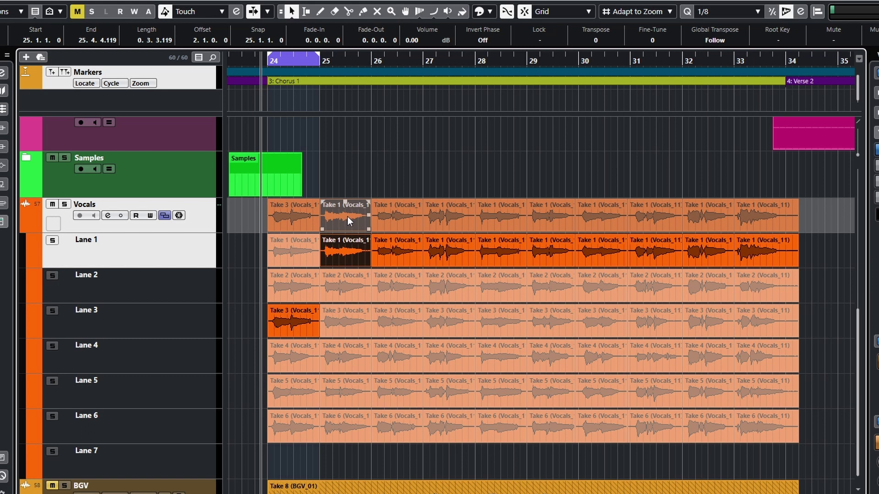
key("p")
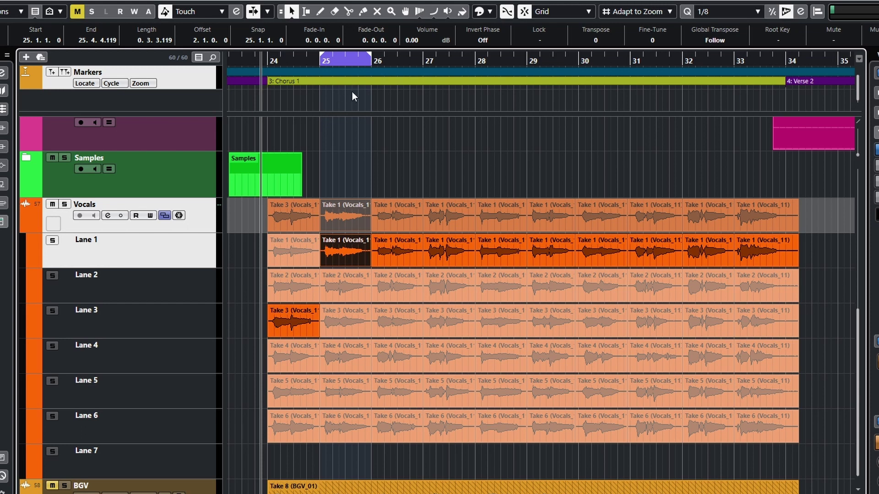
key("KP_1")
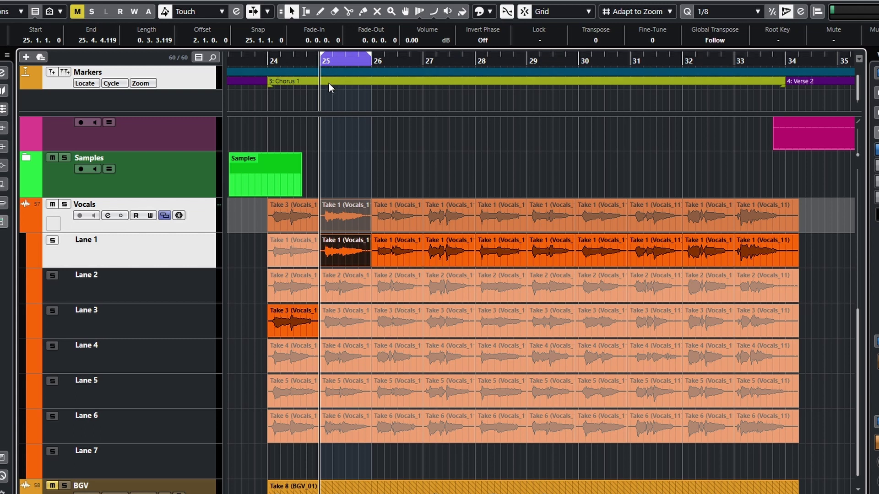
- Play the loop at bar 25 and audition the vocal phrase from Take 1 up to Take 4 with the Comp tool
left_click(405, 12)
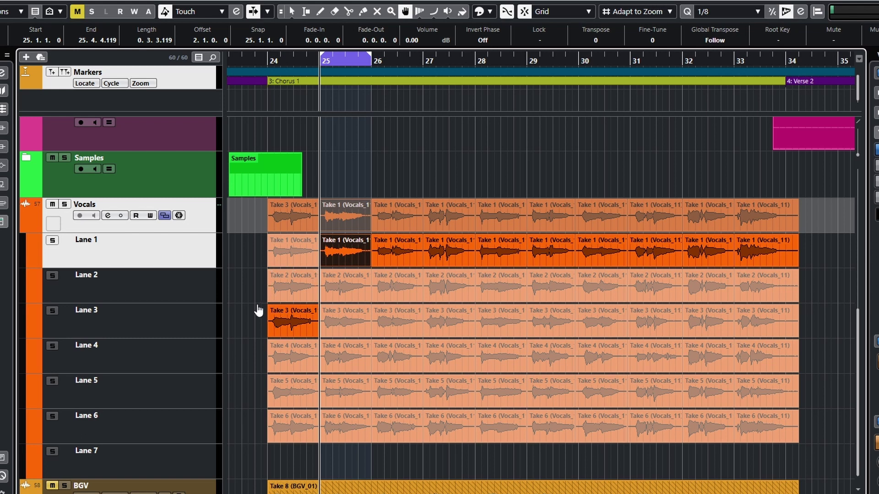
key("space")
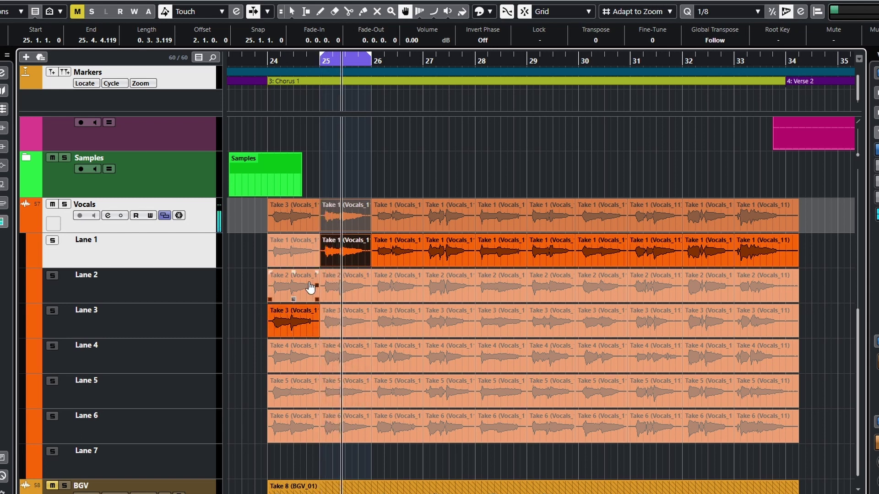
left_click(340, 291)
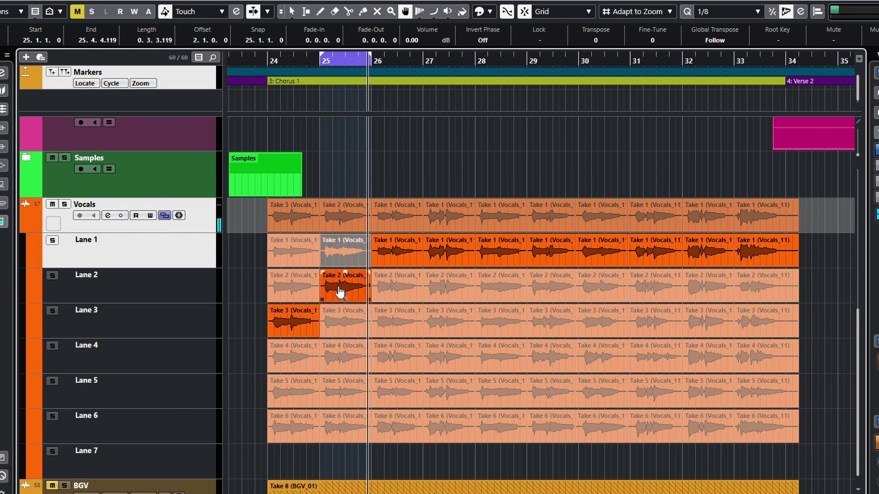
left_click(341, 328)
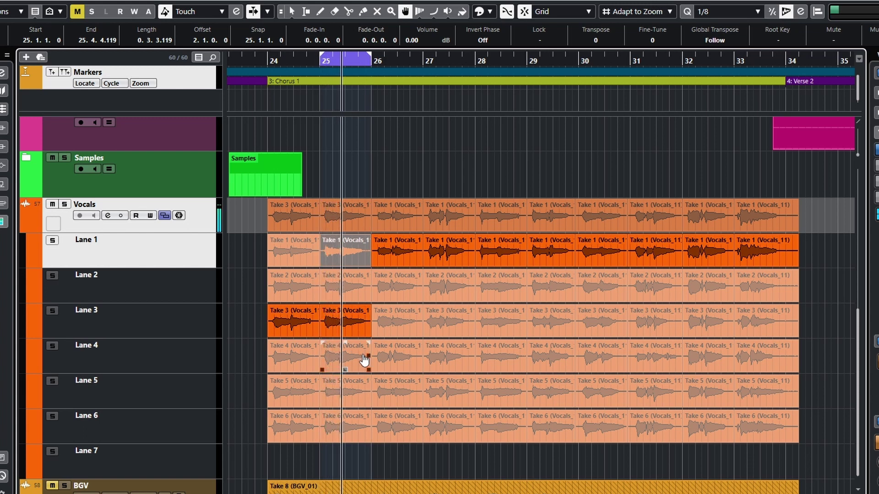
left_click(341, 361)
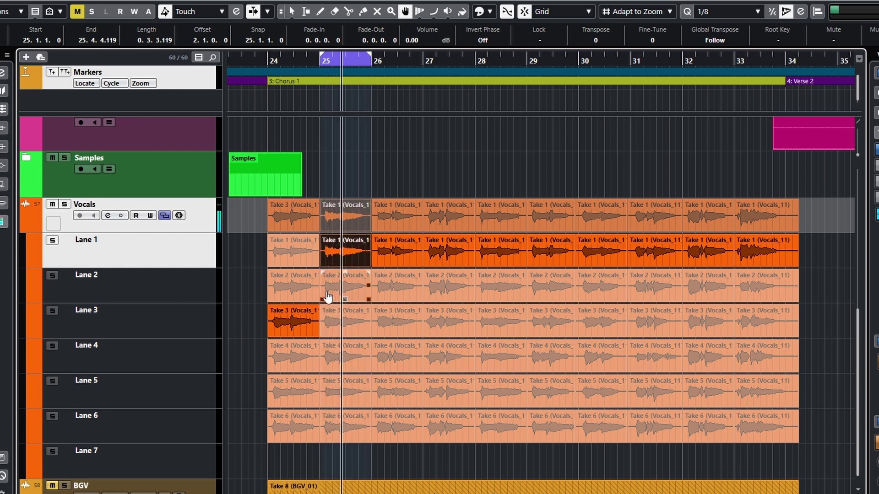
- Compare Takes 3 and 5 for the bar 25 phrase and choose Take 3
left_click(338, 325)
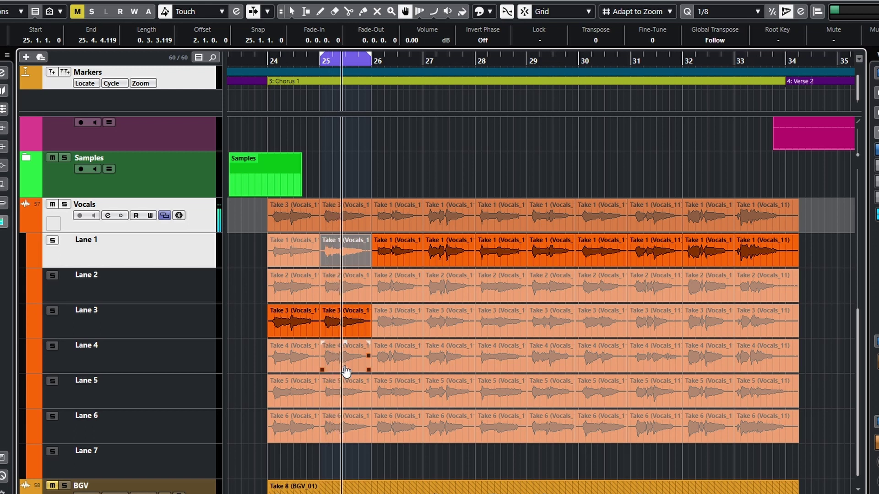
left_click(349, 399)
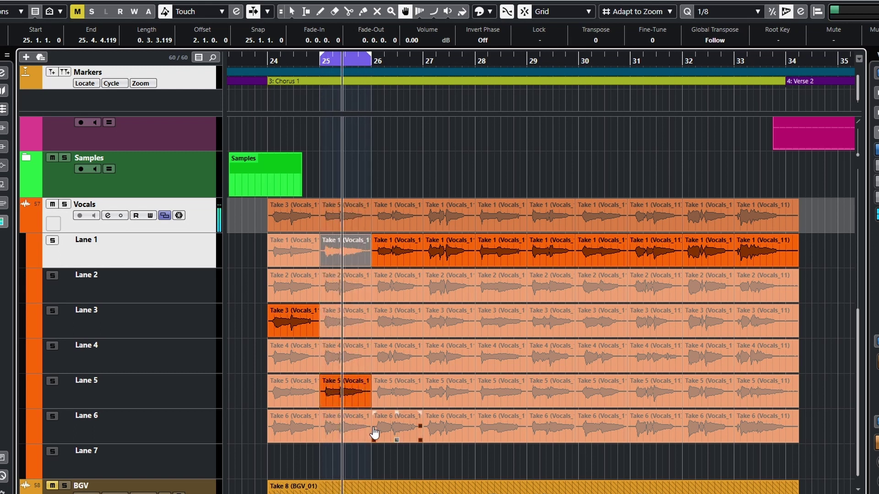
left_click(333, 329)
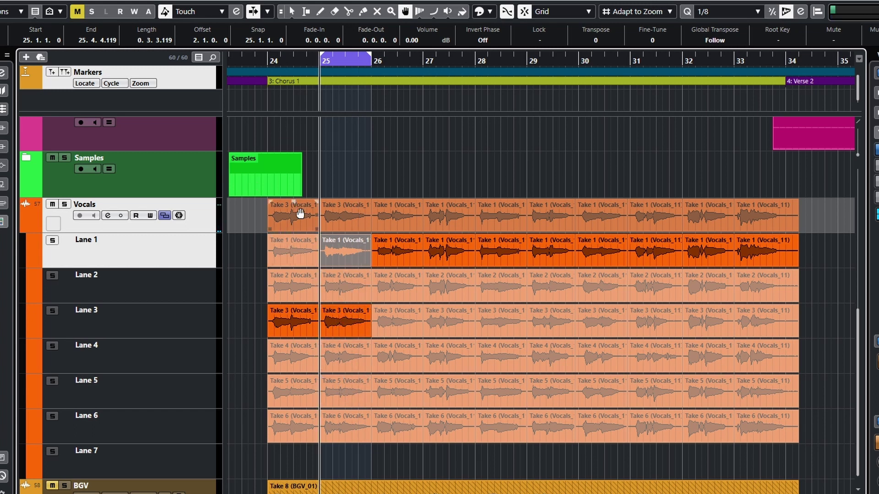
- Select the vocal phrases at bars 24 and 25, set the locators around both and play the loop from bar 24 with the Comp tool active
key("1")
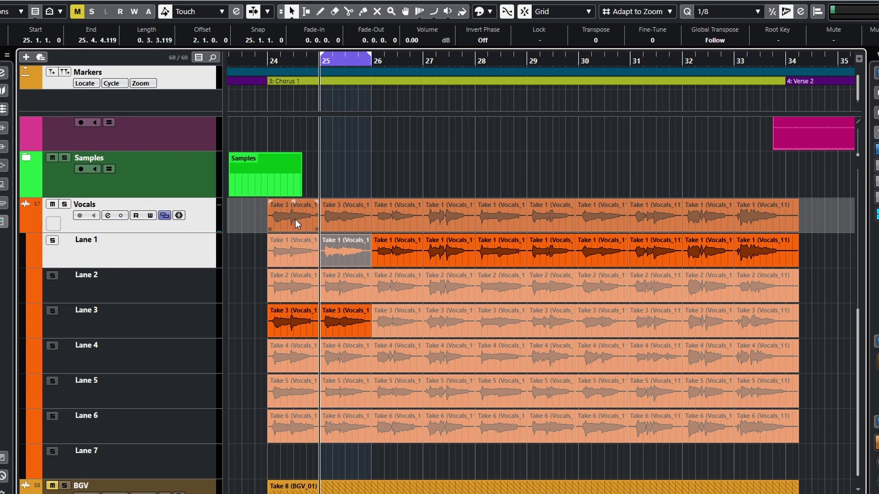
left_click(295, 219)
left_click(347, 222, "shift")
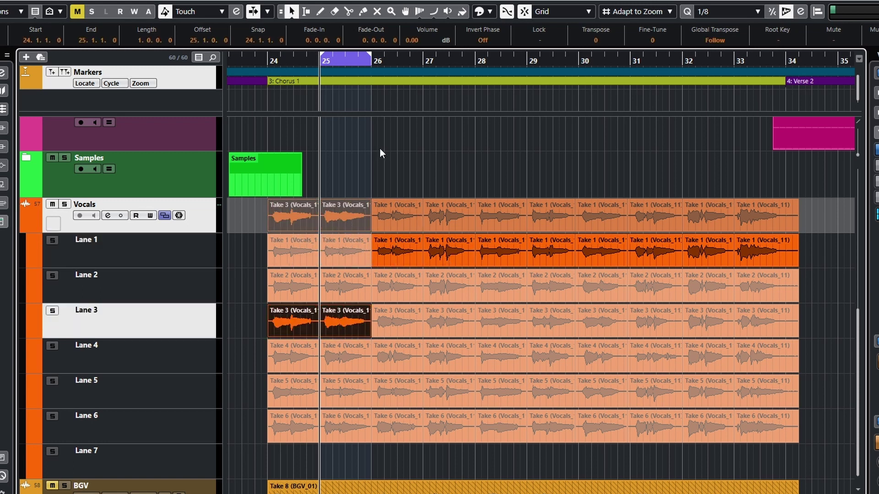
key("p")
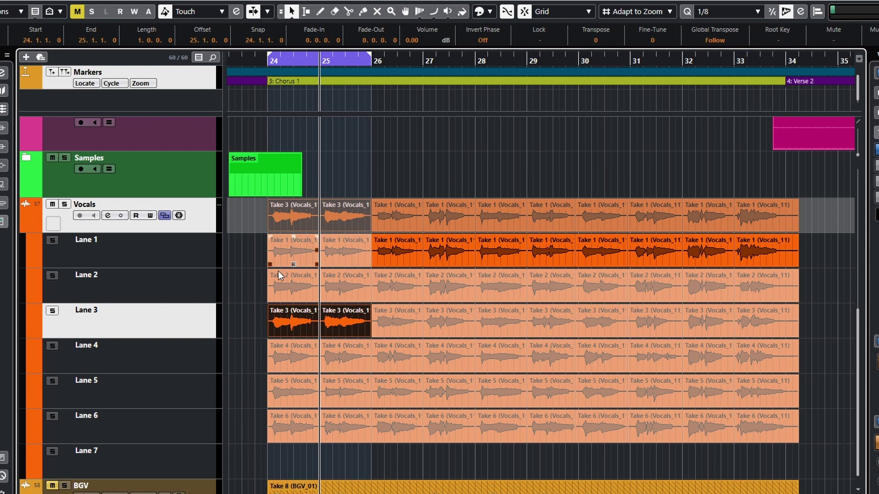
left_click(404, 12)
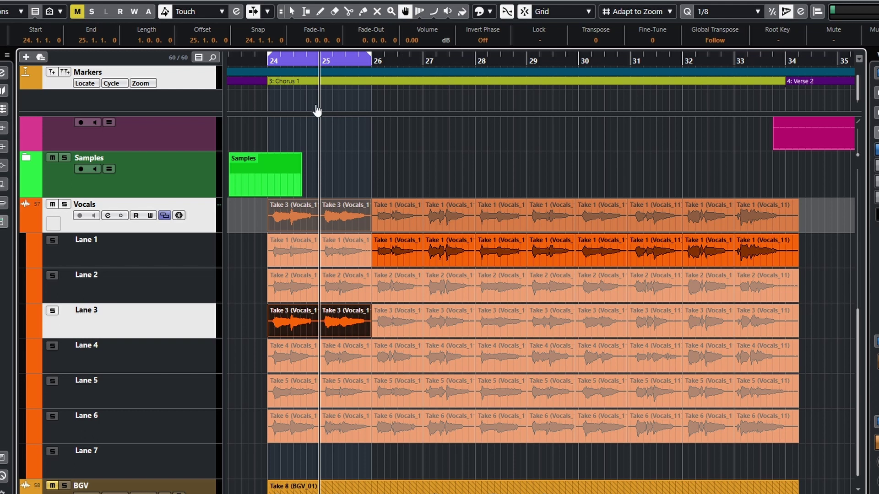
left_click(271, 83)
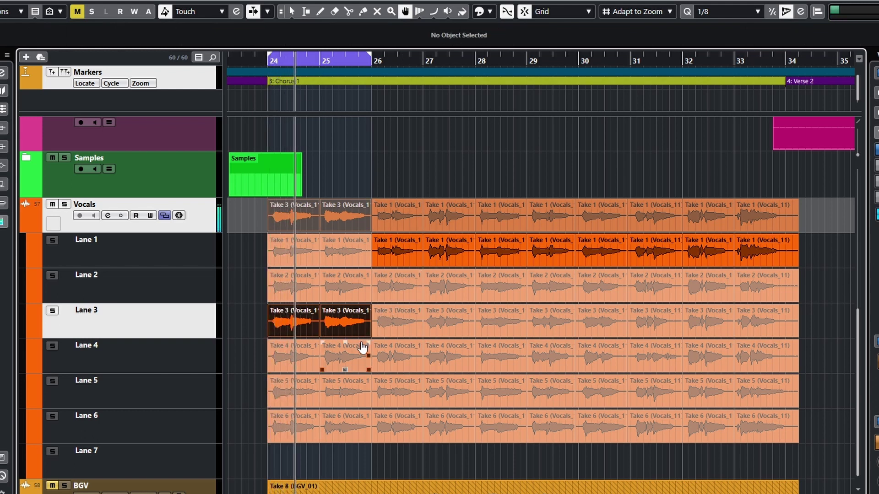
- Audition Takes 5, 2 and 3 for the bar 25 phrase in the context of bar 24 and choose Take 2
left_click(352, 394)
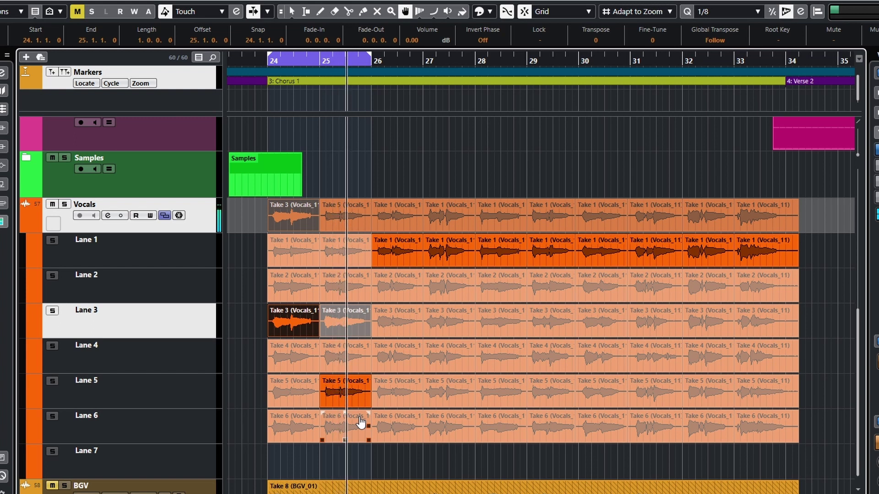
left_click(348, 288)
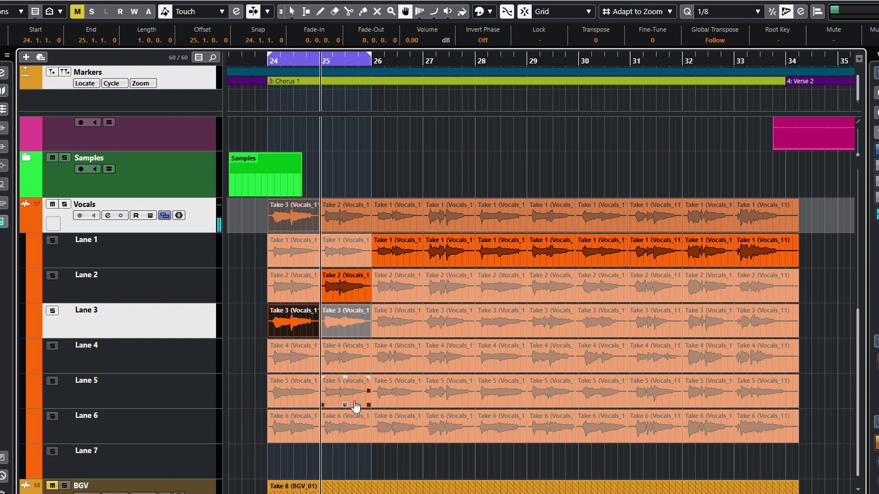
left_click(341, 331)
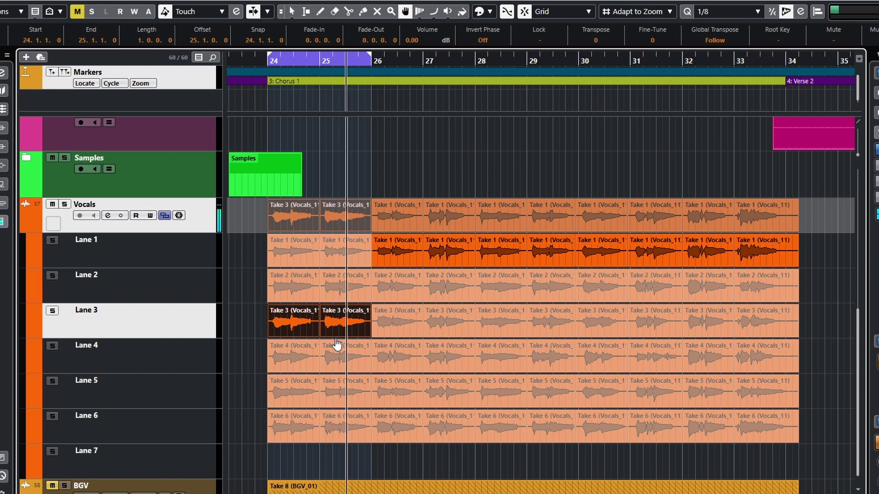
left_click(346, 293)
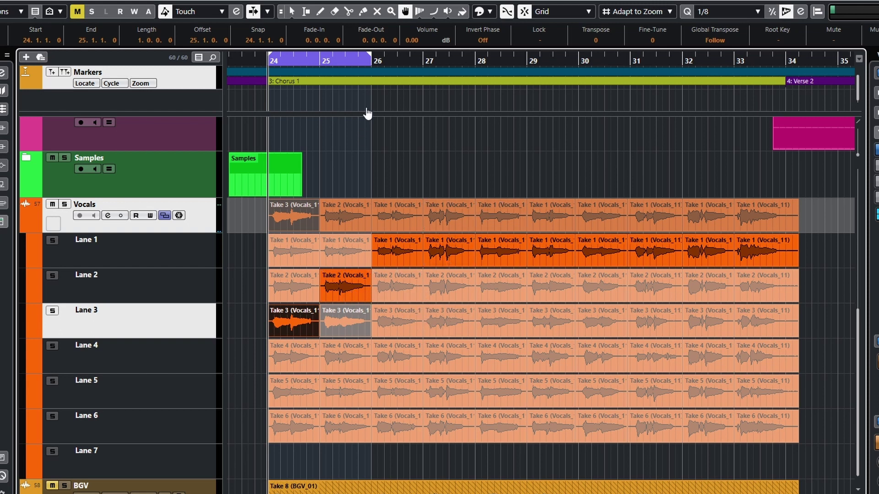
- Add the bar 26 phrase to the selection, extend the loop to cover bars 24 to 26 and play it with the Comp tool active
key("1")
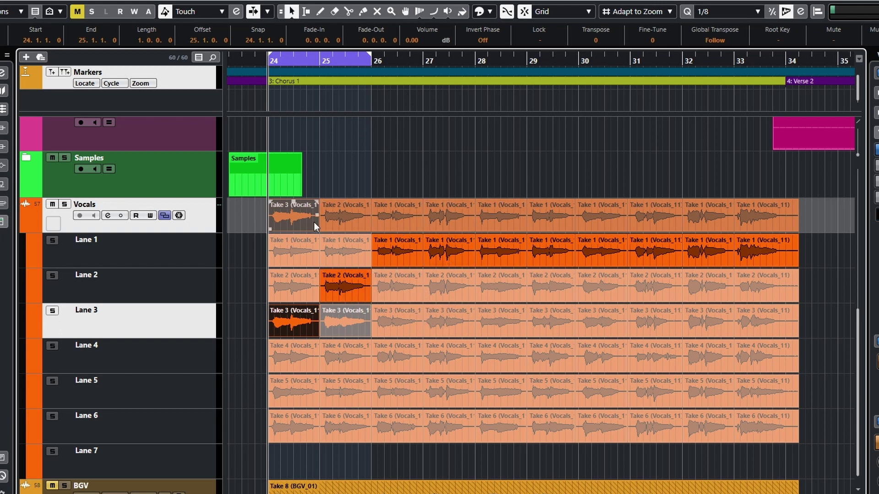
left_click(402, 222)
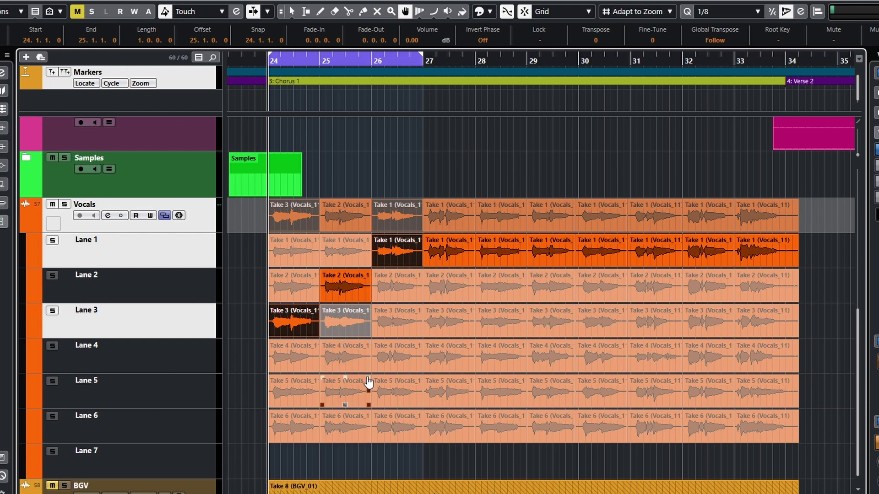
key("space")
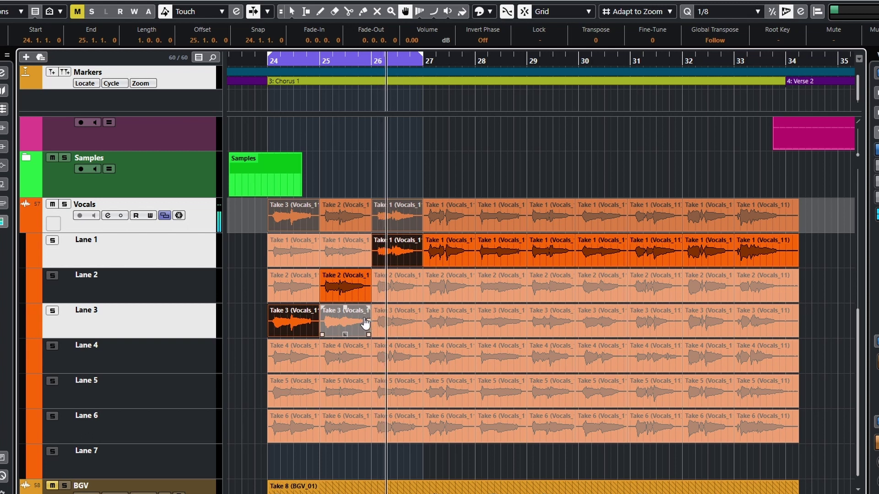
- Audition Takes 2, 3 and 4 for the bar 26 phrase and choose Take 4
left_click(398, 298)
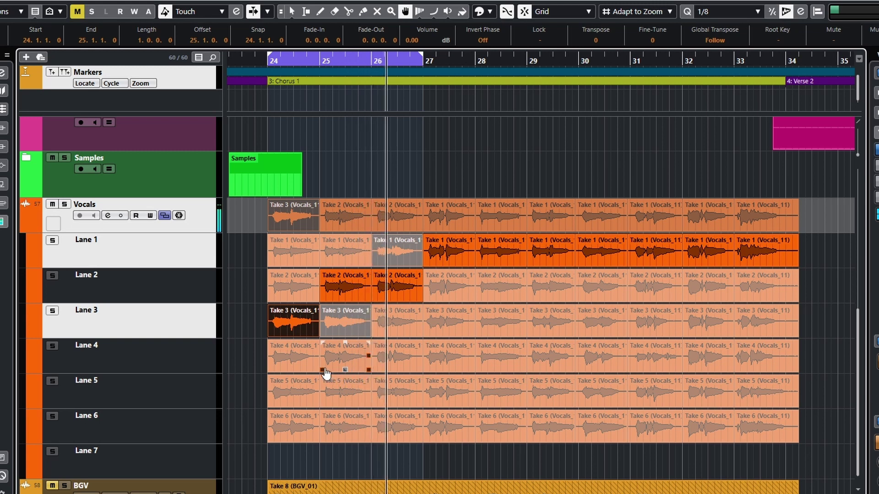
left_click(400, 330)
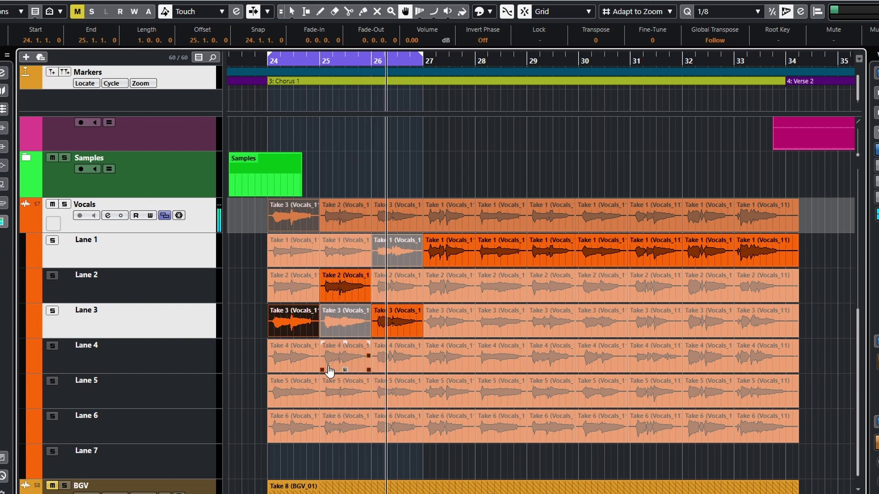
left_click(397, 366)
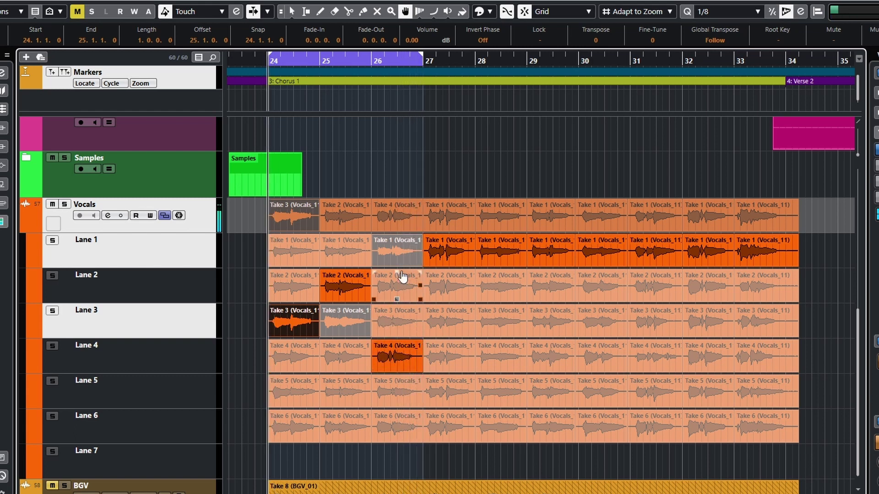
- Select only the vocal phrase at bar 26 with the Object Selection tool and set the locators to it
key("1")
left_click(398, 222)
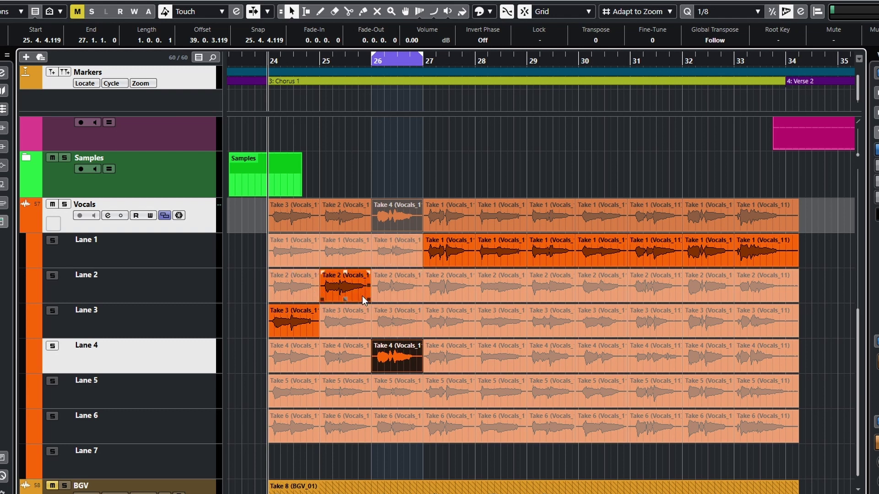
left_click(384, 69)
left_click(284, 278)
left_click(371, 102)
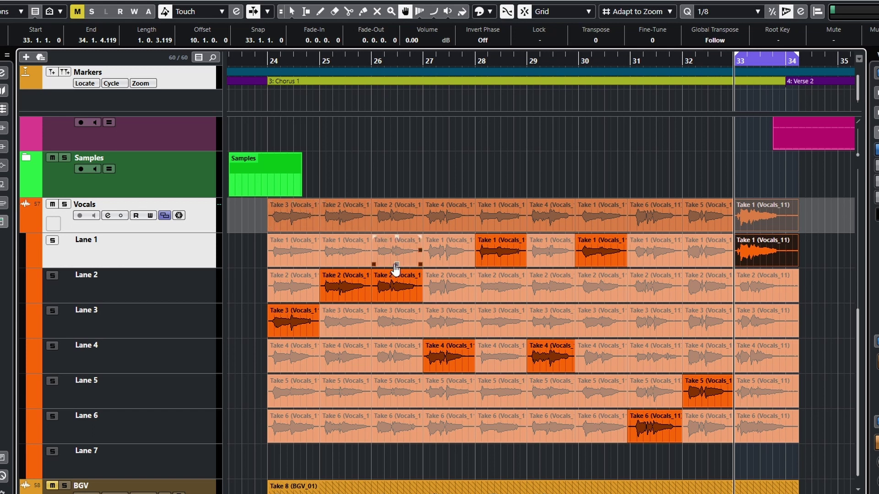
- Select the Take 2 phrases at bars 25 and 26, set the locators around them and move the playhead to the start of bar 25
key("1")
left_click(351, 219)
left_click(394, 219, "shift")
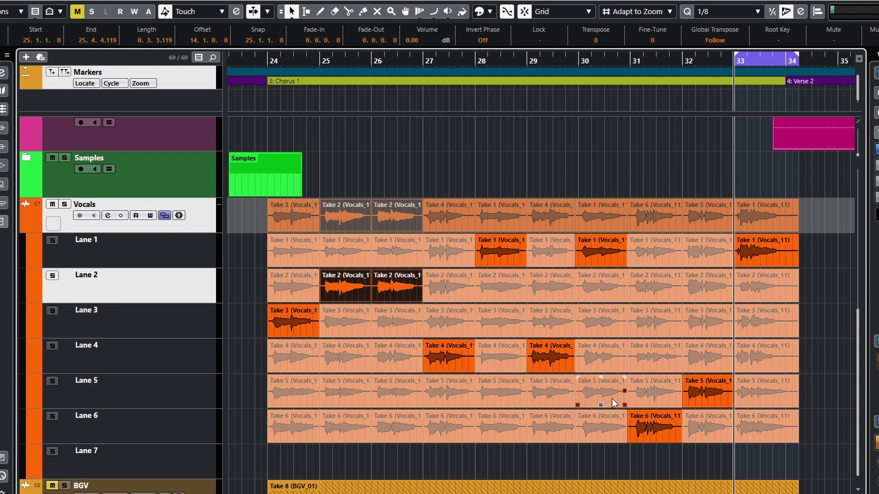
key("p")
key("KP_1")
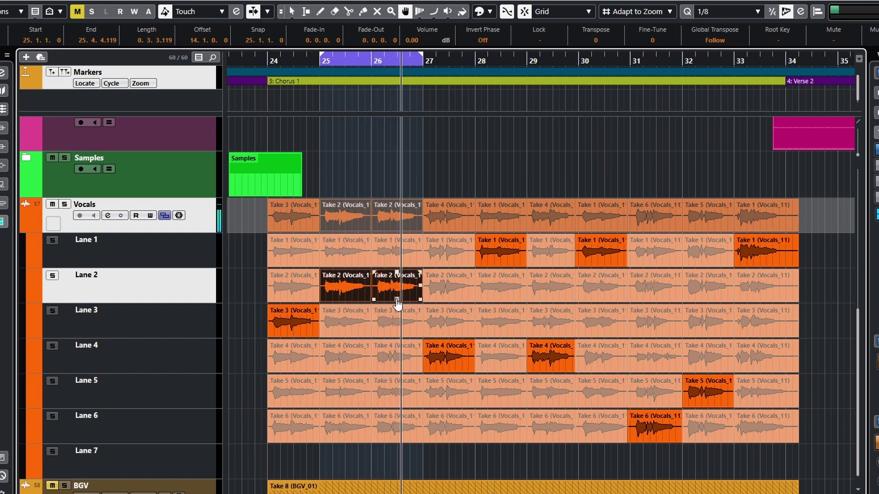
- Audition Takes 5 and 4 against Take 2 for the bar 26 phrase during loop playback and keep Take 2
left_click(404, 391)
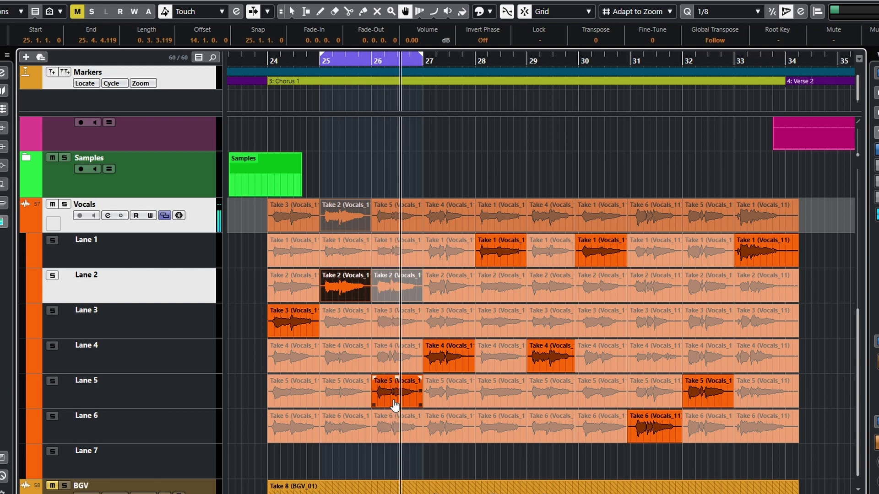
left_click(391, 288)
left_click(407, 368)
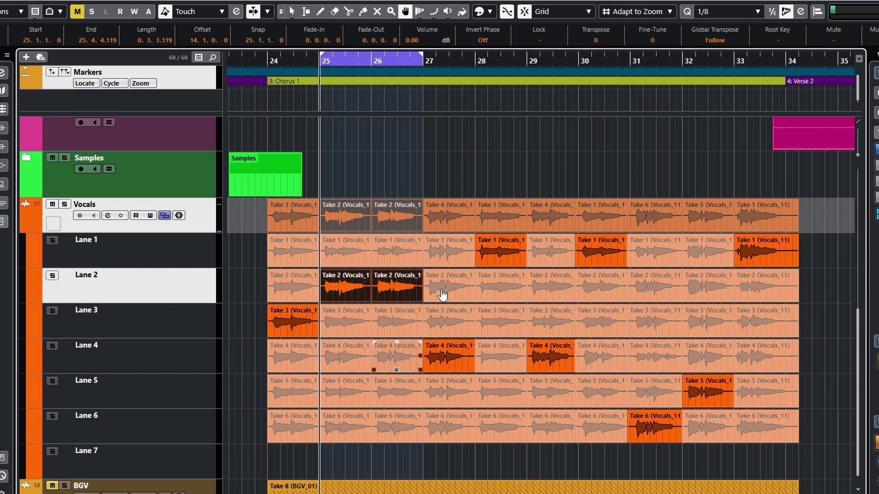
- Select the vocal phrases at bars 26 and 27, set the locators around them and move the playhead to the start of bar 26
left_click(400, 224)
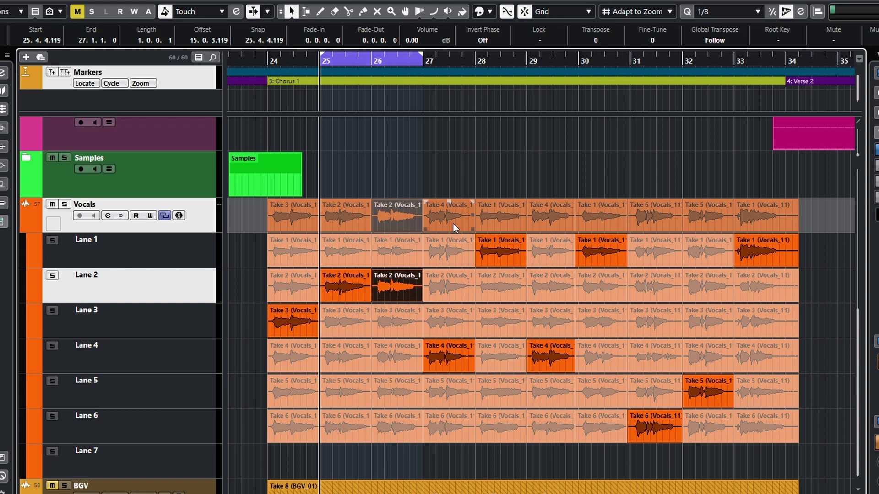
left_click(452, 224, "shift")
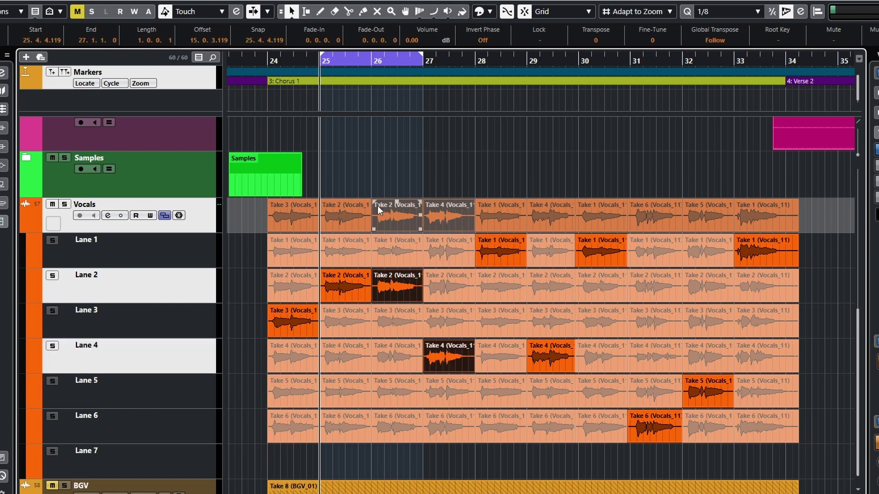
key("KP_1")
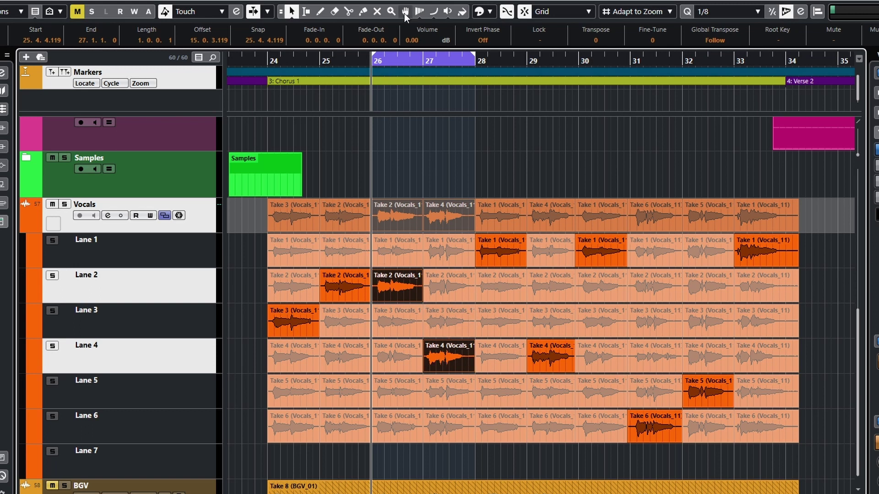
- Audition Takes 1, 3 and 4 for the bar 27 phrase during loop playback with the bar 26 phrase and keep Take 1
left_click(451, 252)
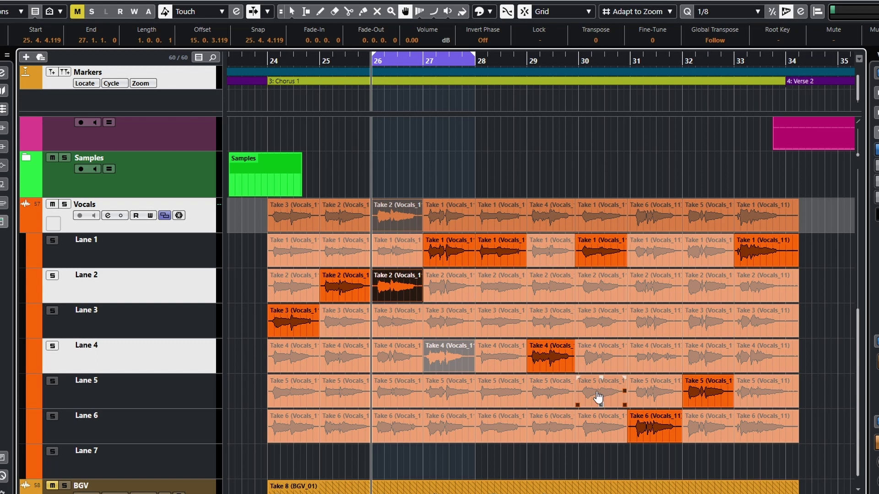
key("space")
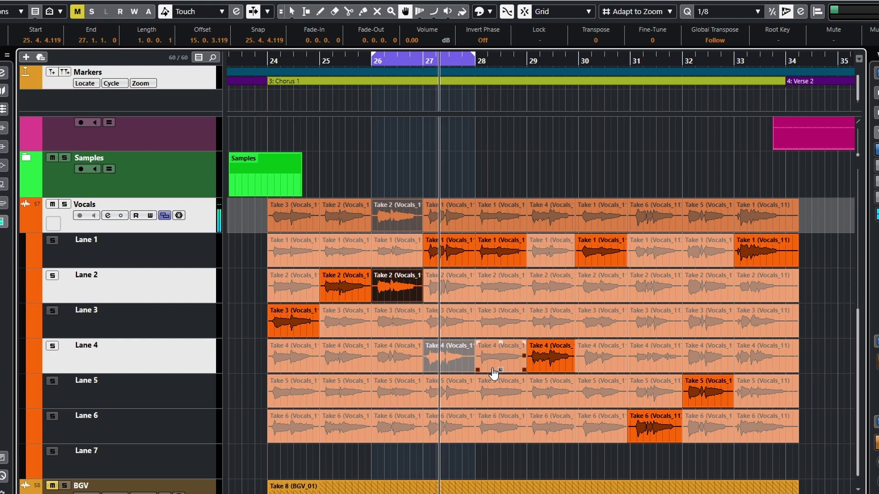
left_click(452, 327)
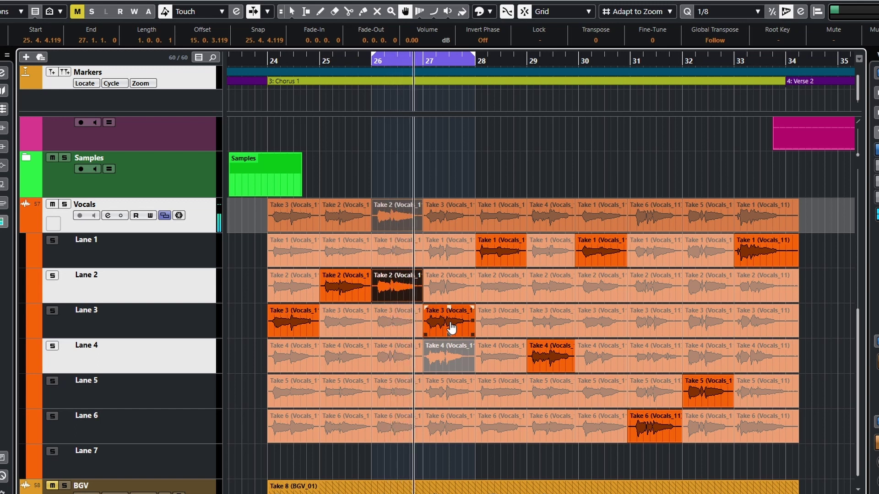
left_click(437, 361)
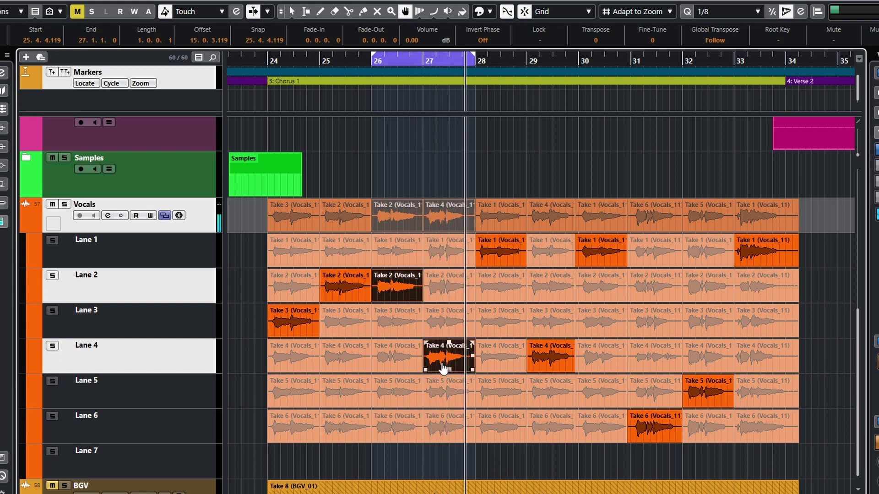
left_click(440, 249)
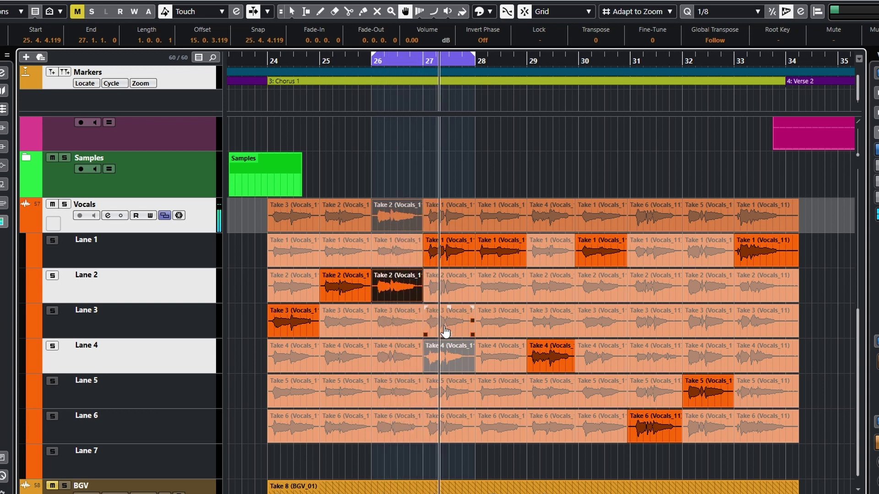
left_click(446, 357)
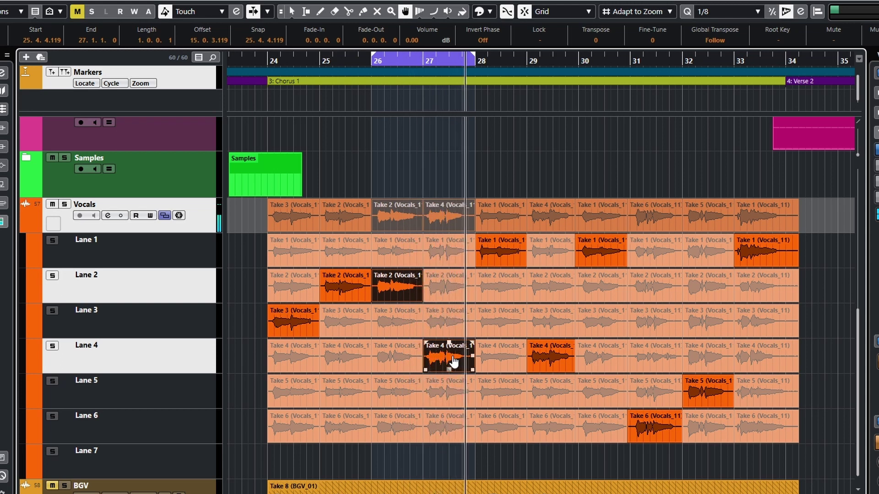
left_click(445, 326)
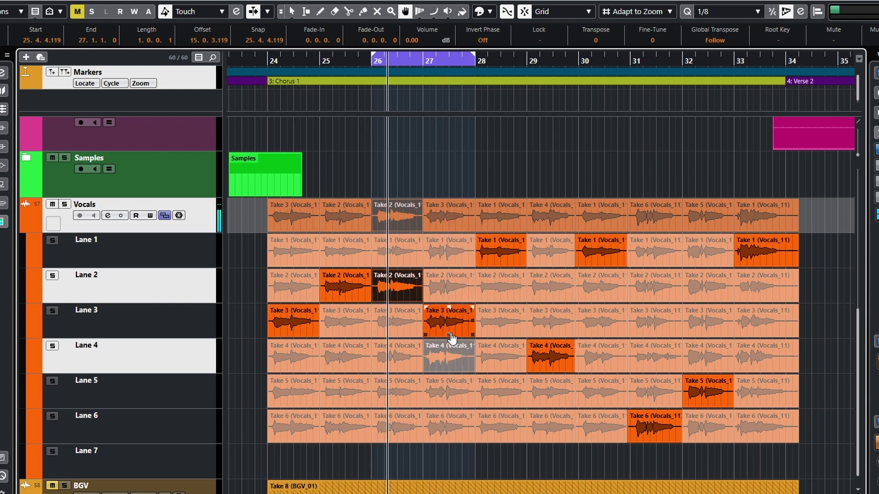
left_click(448, 362)
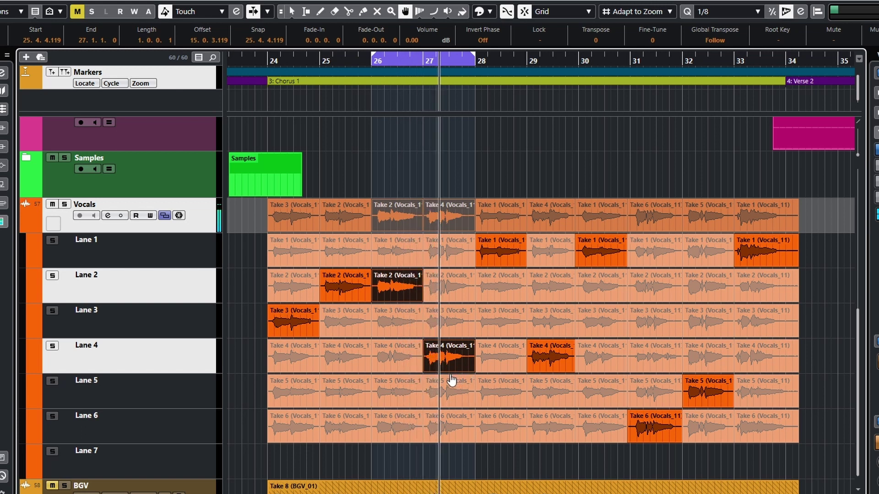
left_click(441, 256)
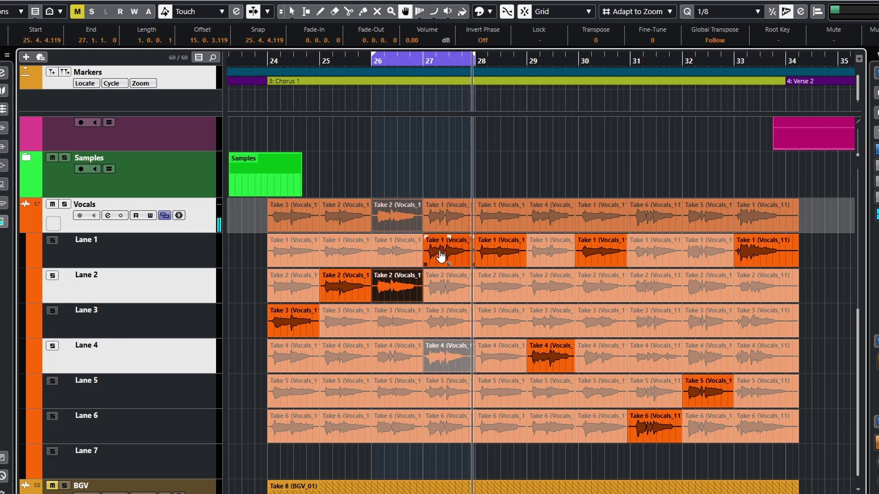
left_click(438, 365)
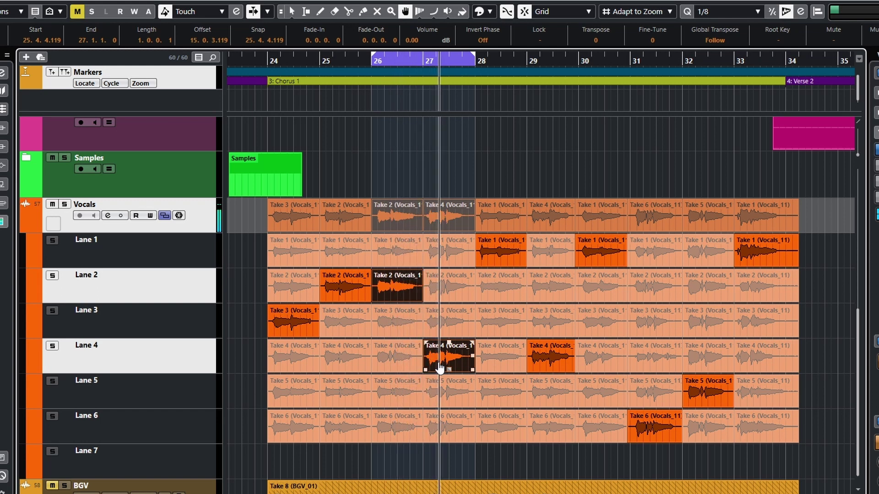
left_click(441, 252)
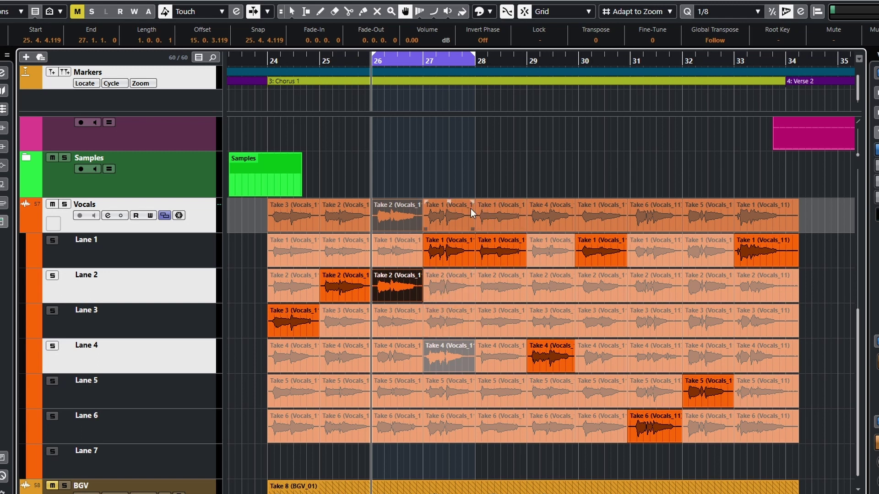
- Select the vocal phrases at bars 27 and 28, set the locators around them and move the playhead to the start of bar 27
left_click(450, 217)
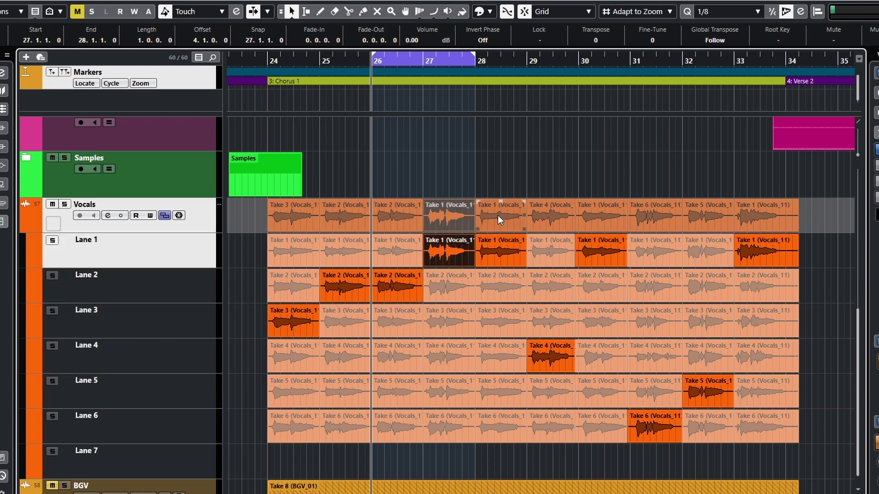
left_click(498, 215, "shift")
key("p")
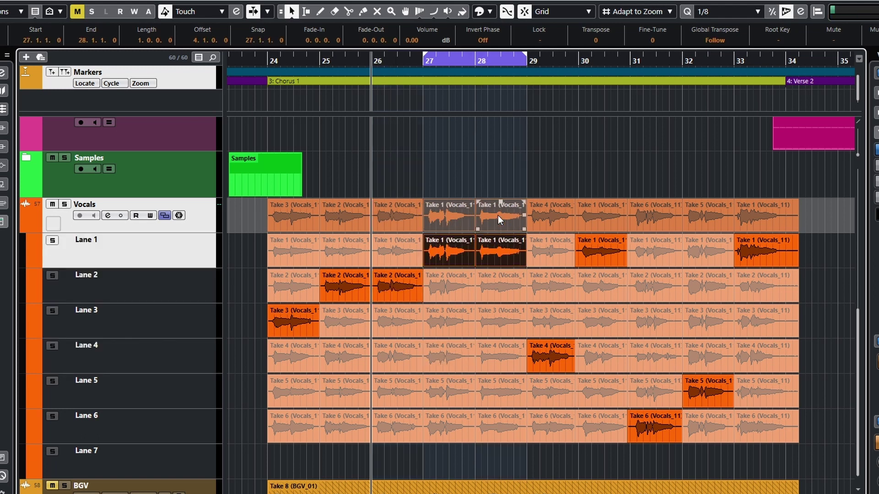
key("1")
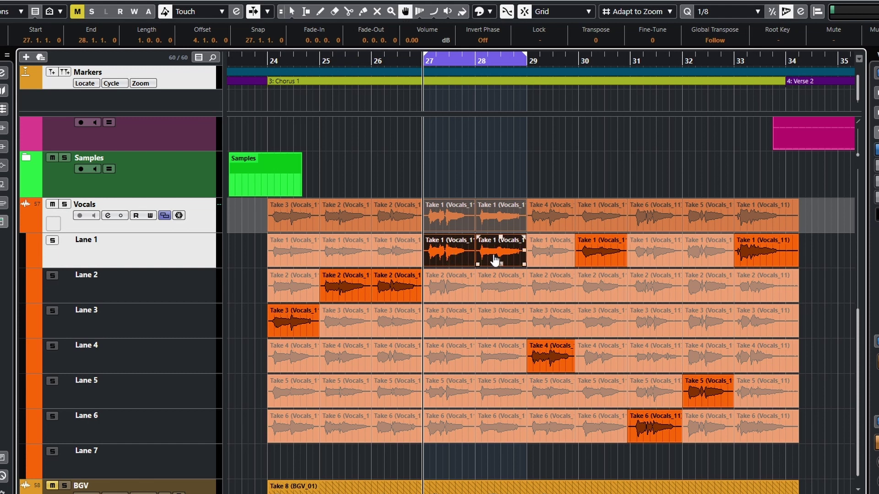
- Compare Takes 5 and 6 for the bar 28 phrase during loop playback and choose Take 6
left_click(502, 389)
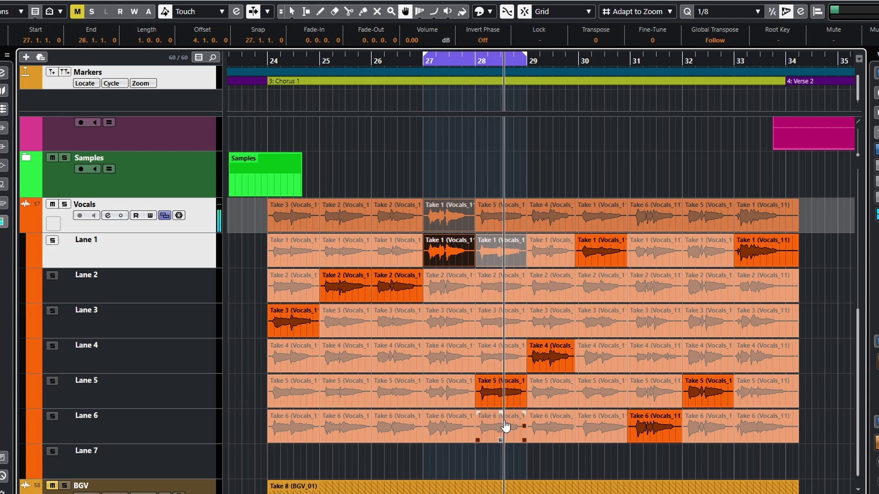
left_click(502, 430)
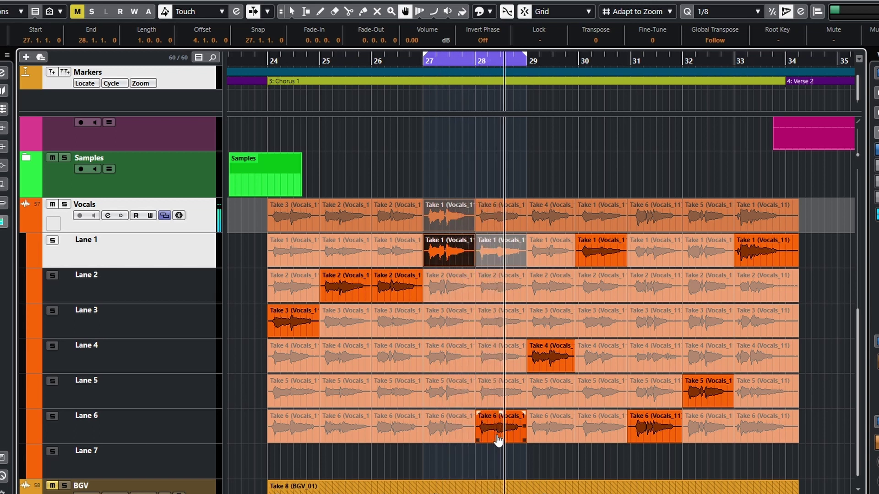
left_click(509, 407)
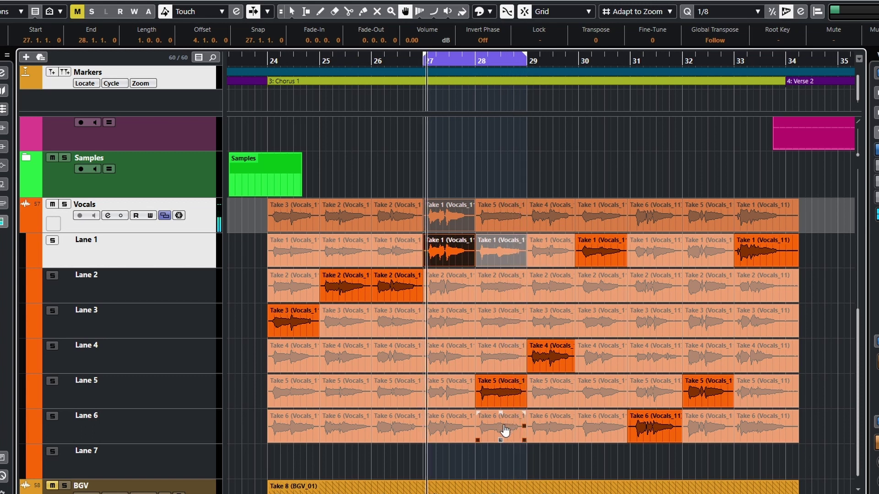
left_click(507, 431)
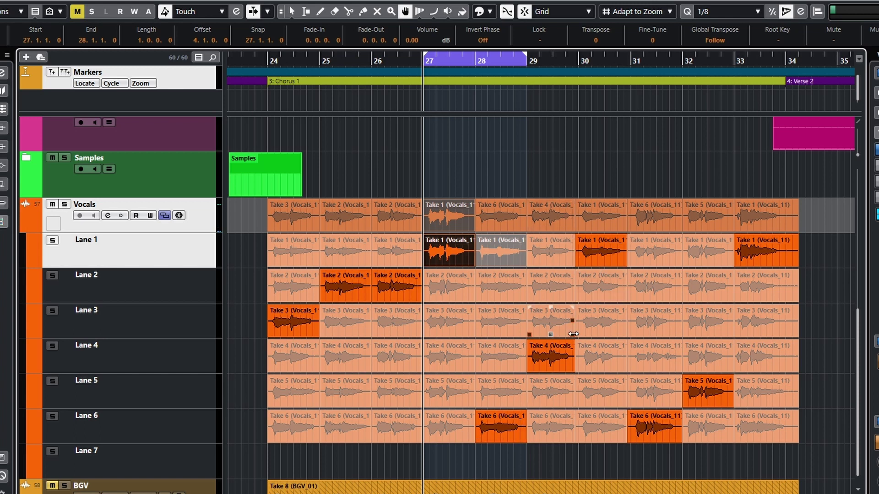
- Select the vocal phrases at bars 28 and 29, set the locators around them and move the playhead to the start of bar 28
left_click(504, 226)
left_click(549, 219, "shift")
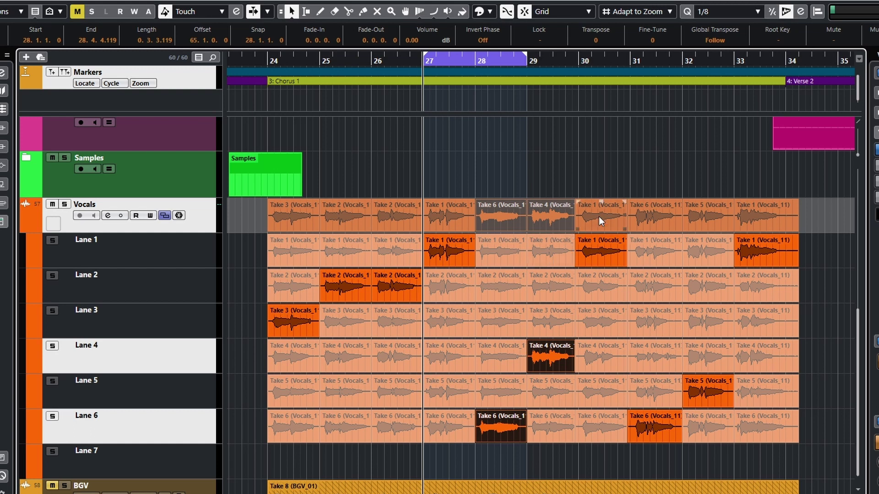
key("p")
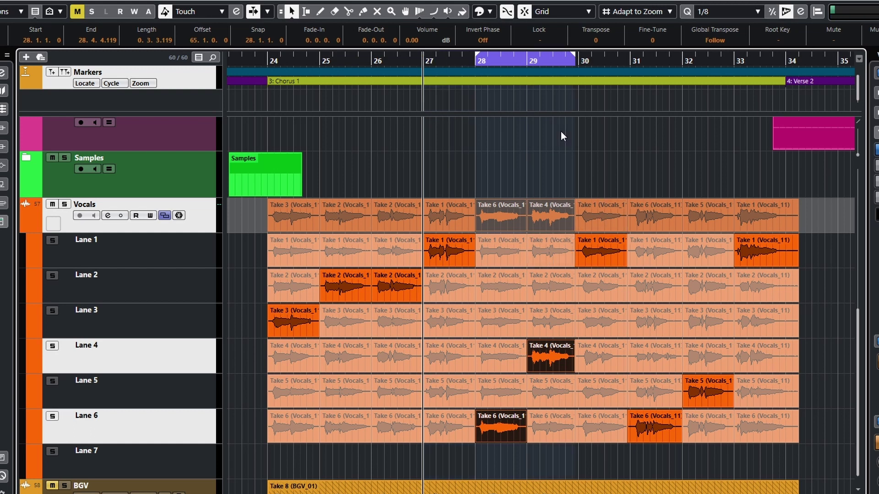
key("1")
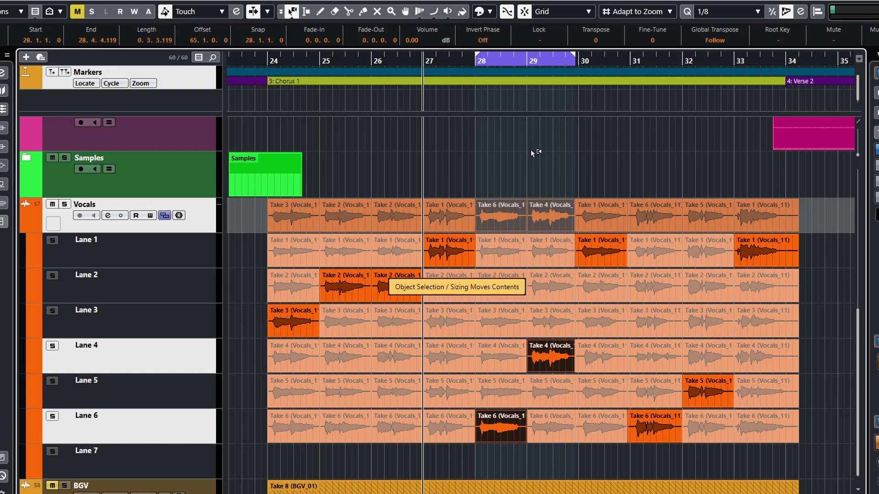
key("1")
key("1")
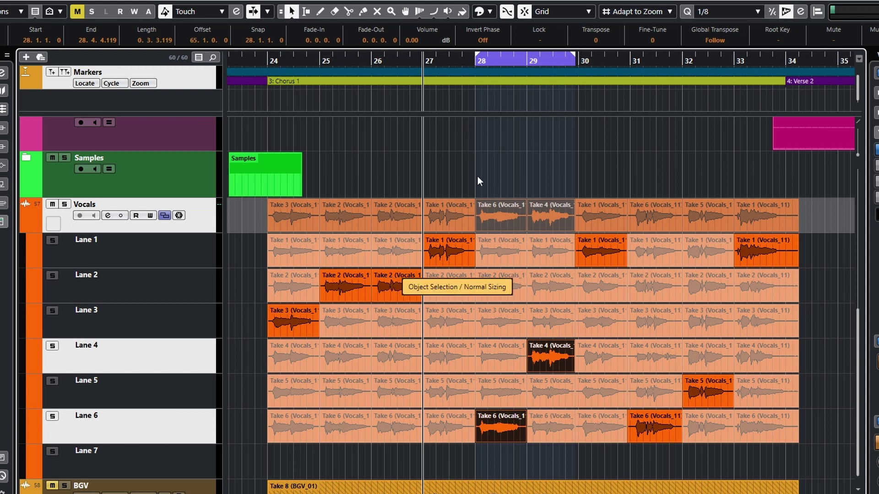
key("KP_1")
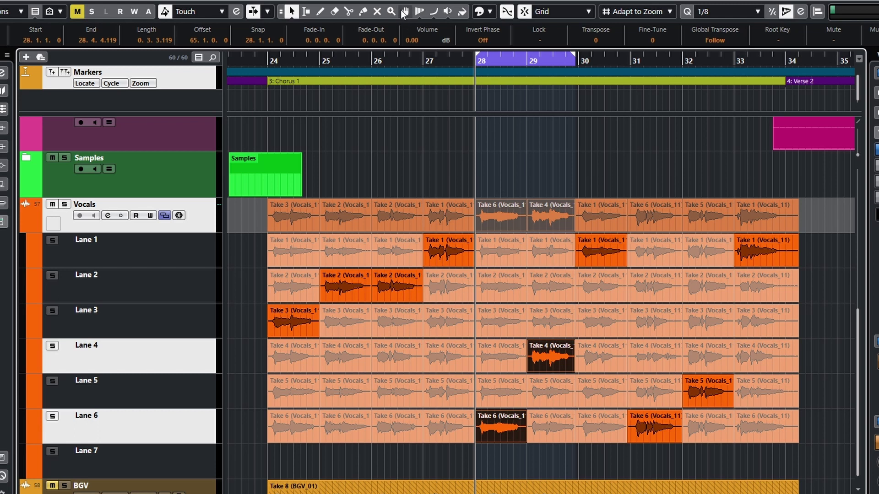
- Compare Takes 3 and 4 for the bar 29 phrase during loop playback and choose Take 3
left_click(546, 326)
key("space")
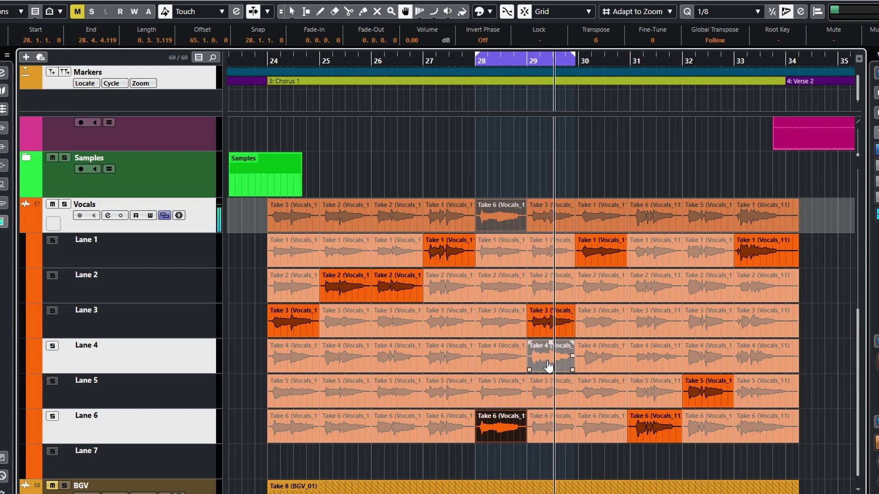
left_click(559, 365)
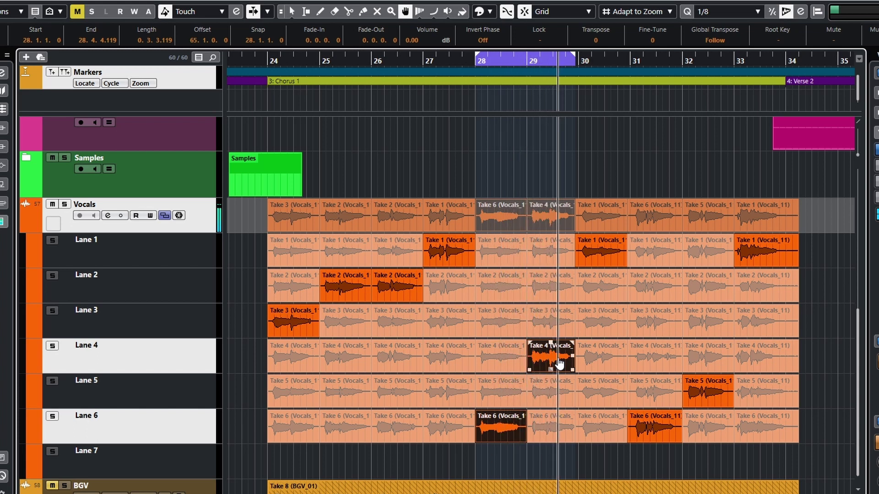
left_click(544, 326)
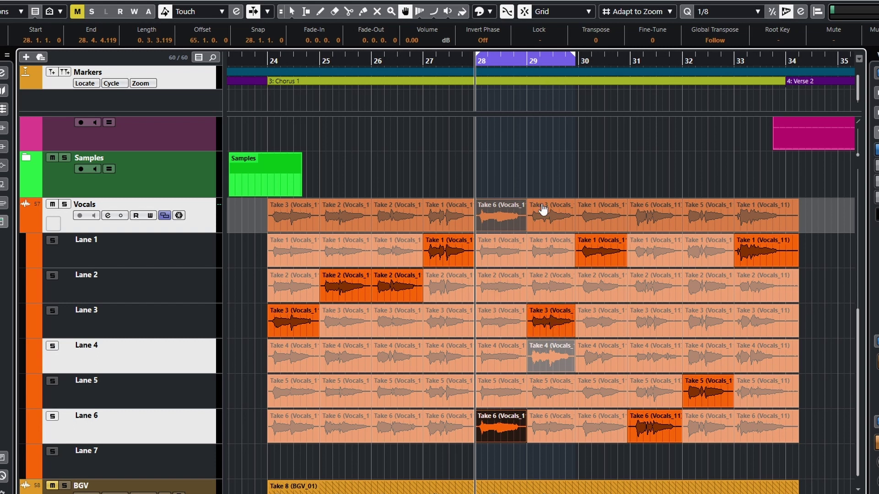
- Loop the vocal phrases at bars 29 and 30, audition Takes 2, 5 and 1 for the bar 30 phrase and choose Take 5
left_click(561, 224)
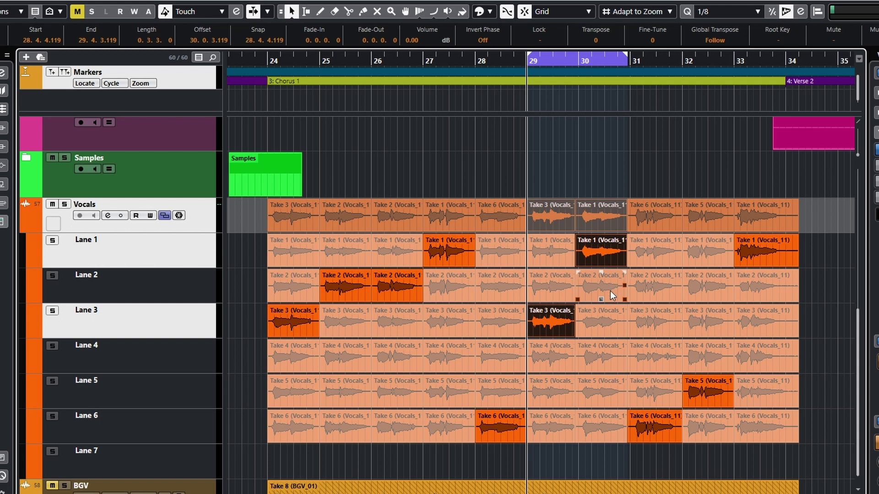
left_click(400, 13)
left_click(613, 283)
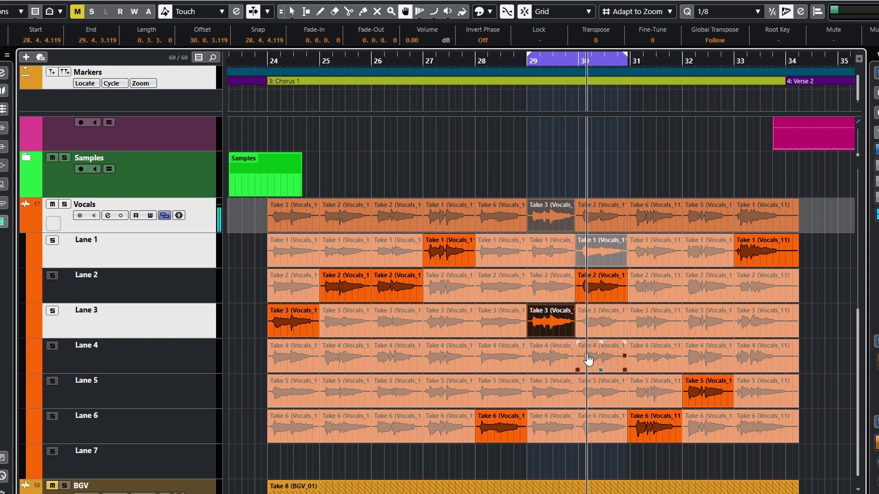
left_click(600, 391)
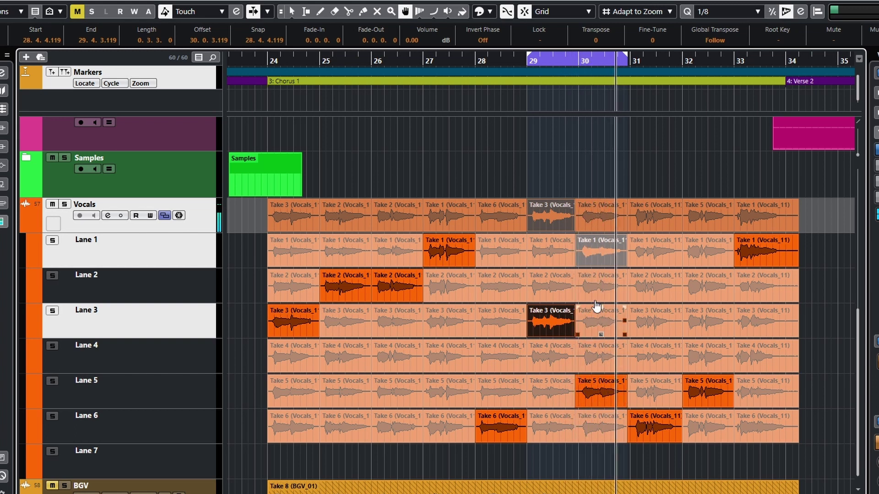
left_click(598, 254)
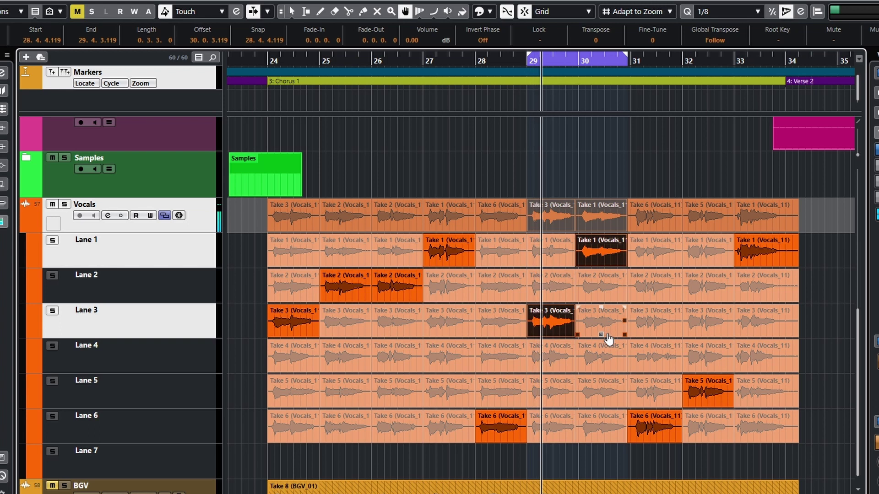
left_click(608, 293)
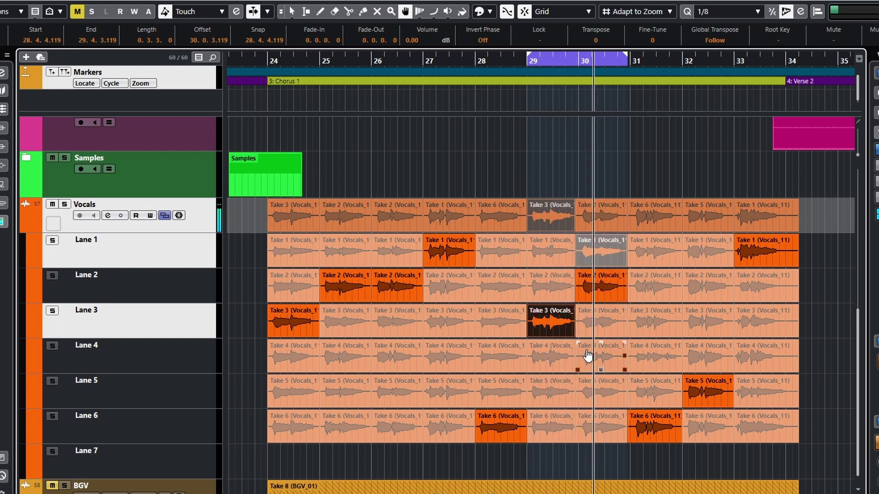
left_click(599, 393)
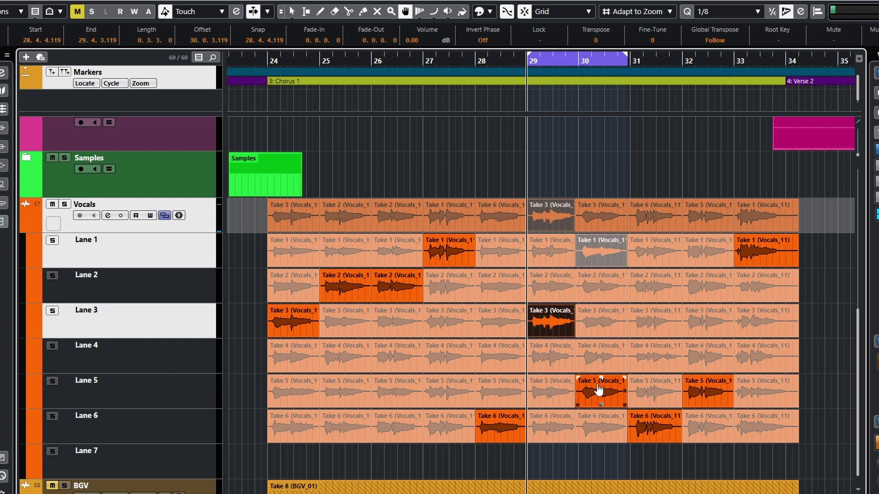
- Loop the vocal phrases at bars 30 and 31, compare Takes 5 and 6 for the bar 31 phrase and choose Take 5
key("Right")
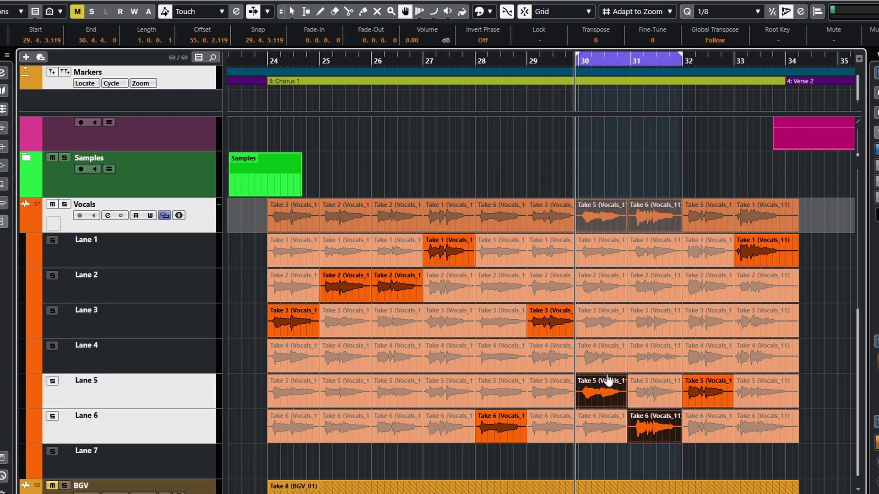
left_click(658, 401)
key("space")
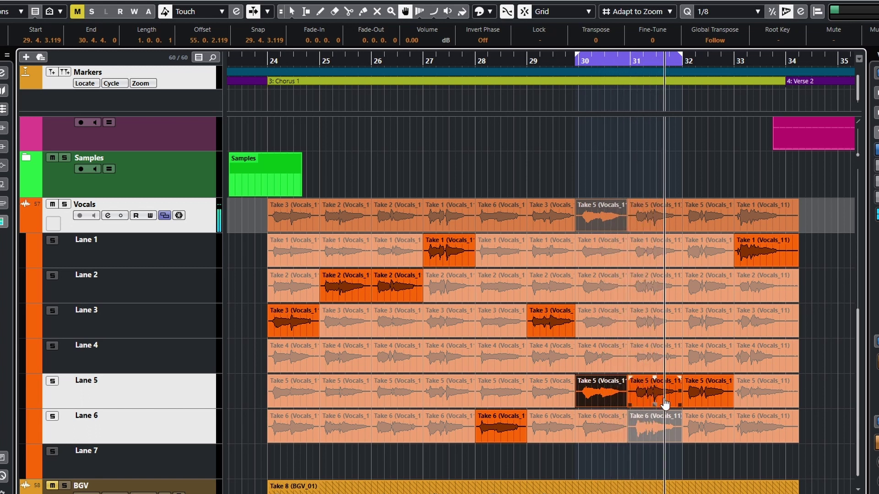
left_click(660, 434)
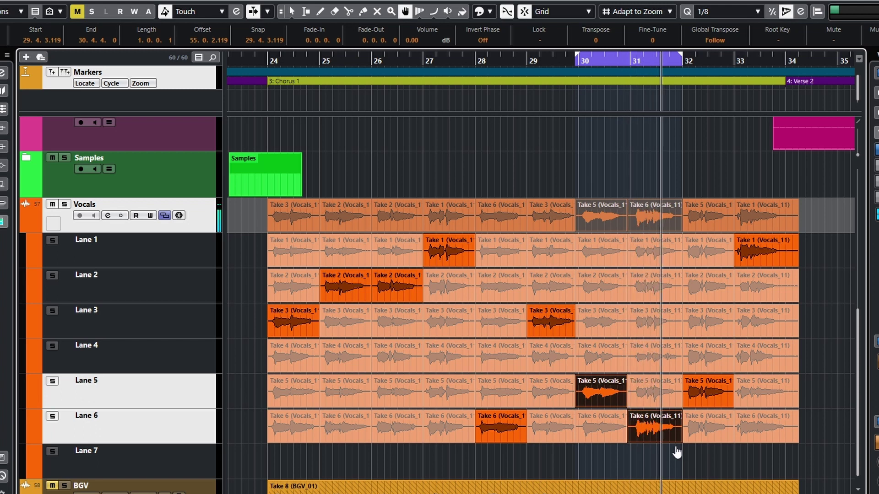
key("space")
left_click(634, 419)
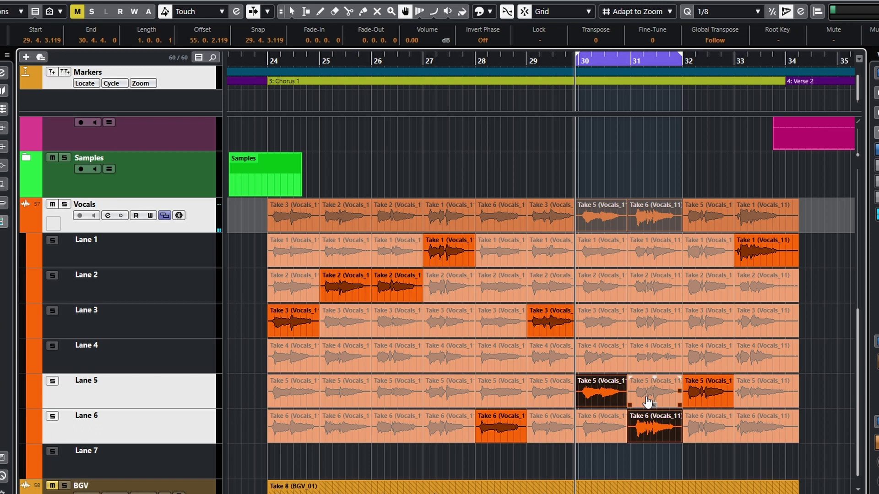
key("space")
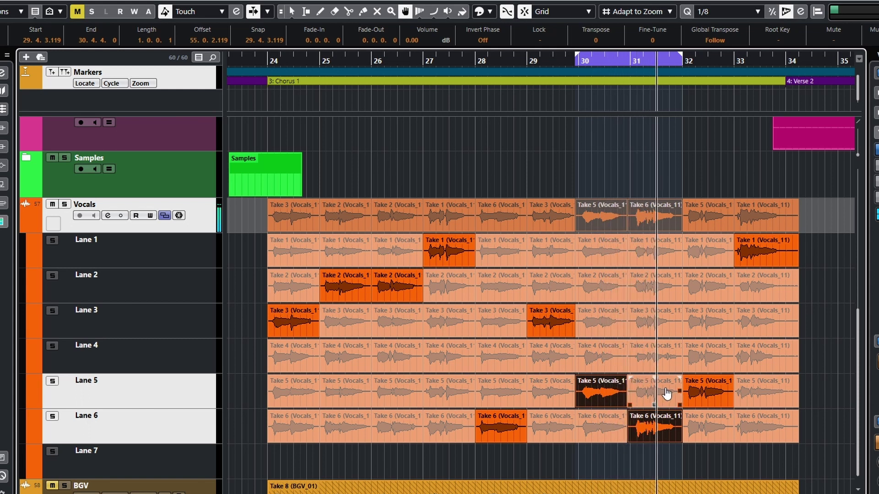
left_click(667, 394)
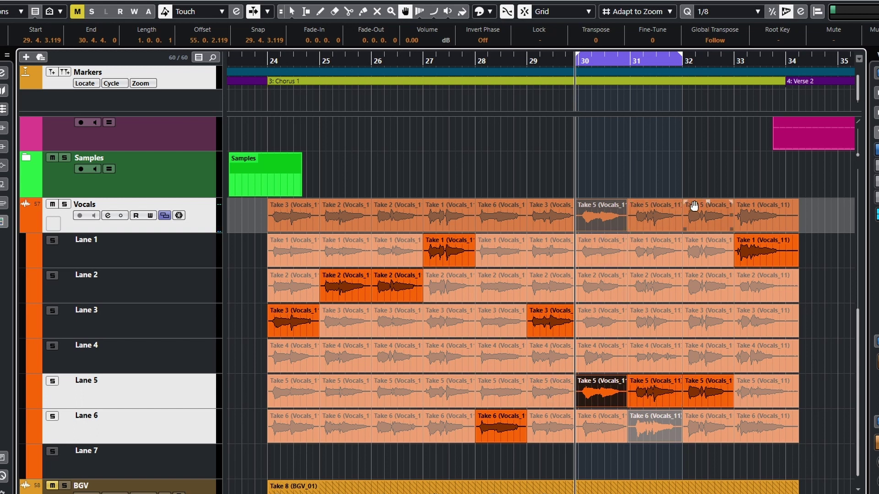
- Select the comped vocal phrases at bars 31 and 32 and set the locators around them
key("1")
left_click(650, 221)
left_click(711, 219, "shift")
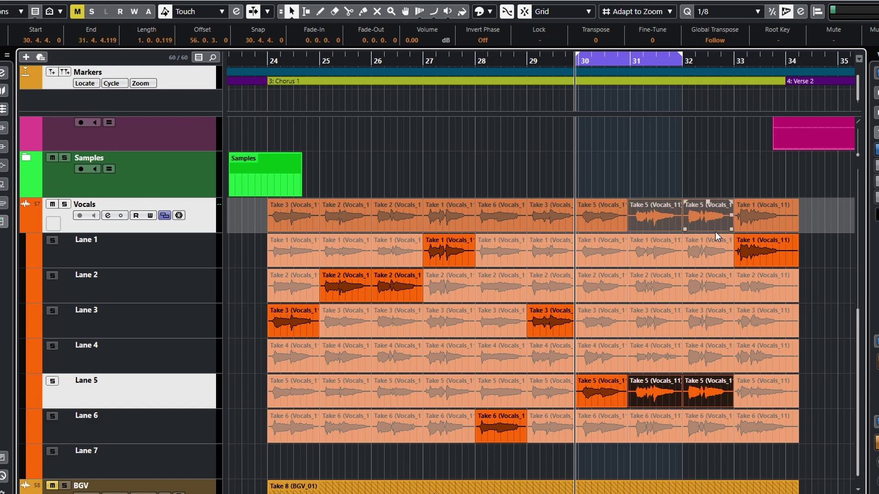
key("p")
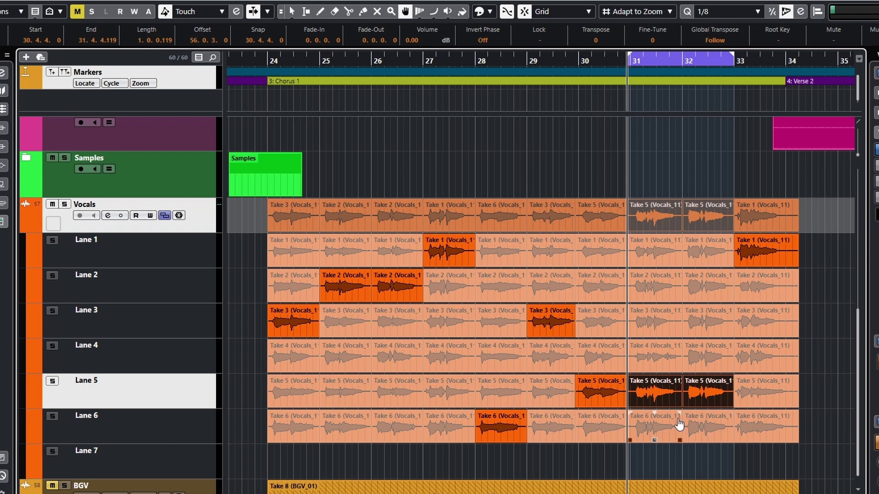
- Compare Takes 4 and 5 for the bar 32 phrase during loop playback and choose Take 5
left_click(707, 369)
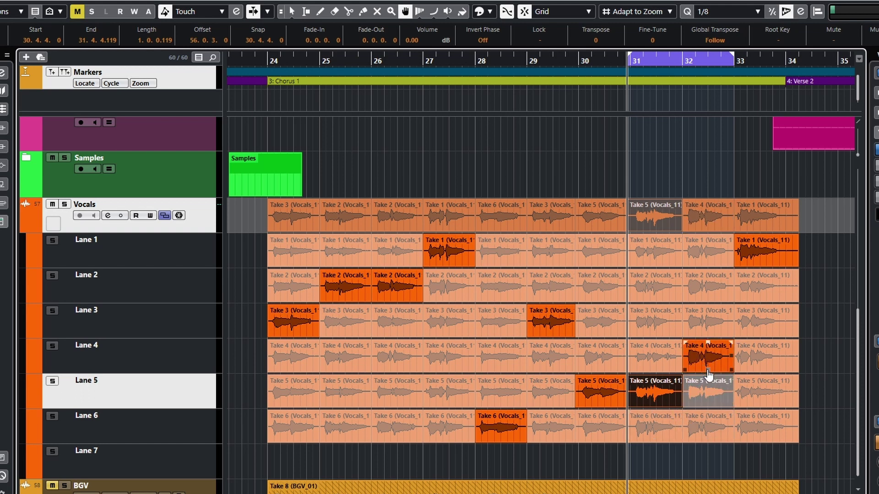
key("space")
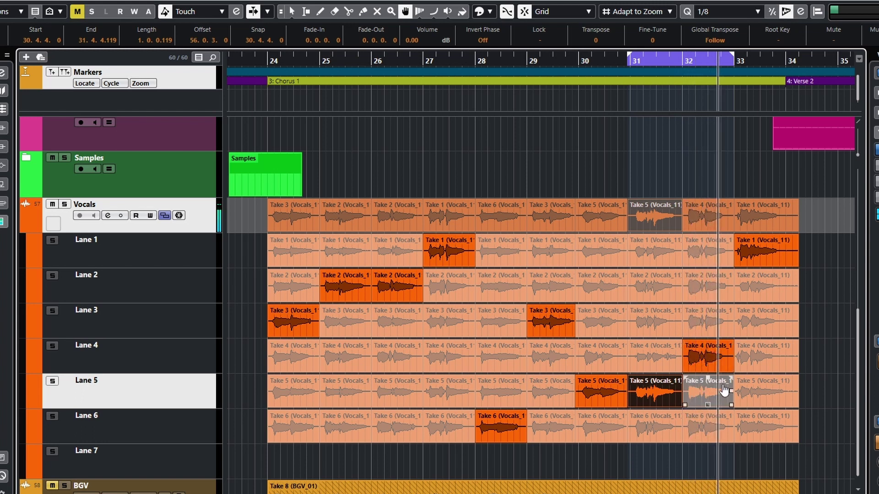
left_click(715, 400)
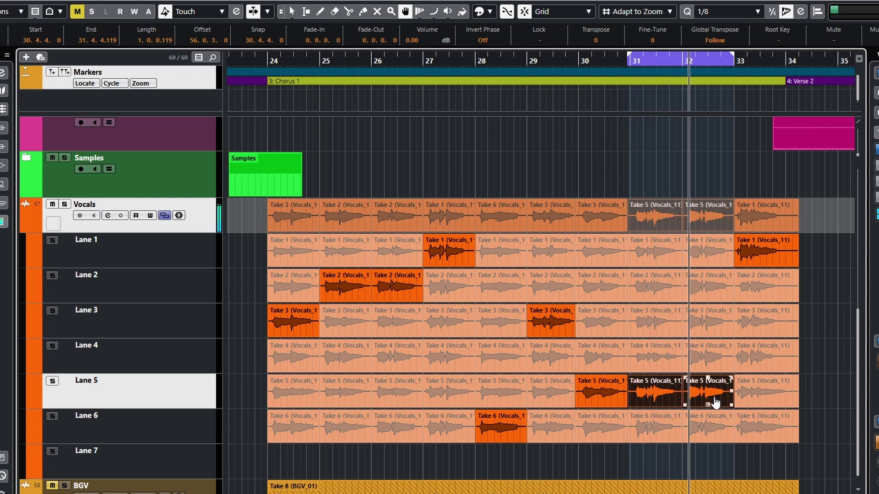
key("alt+x")
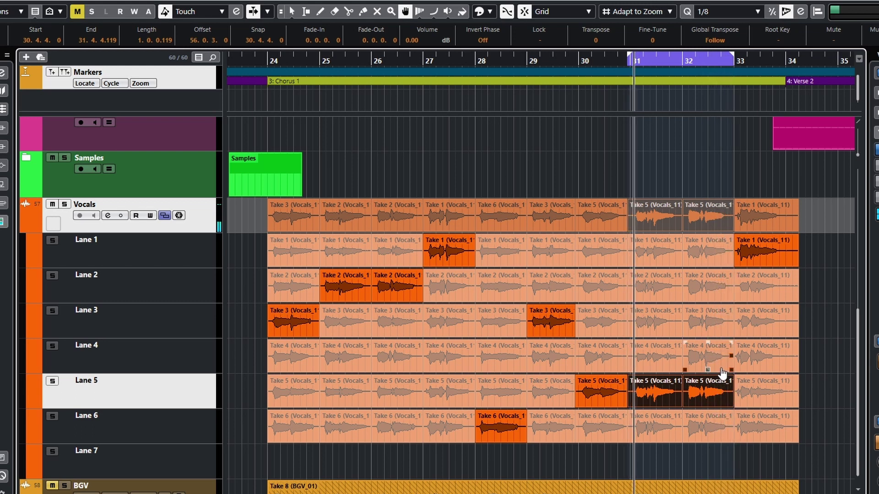
key("Up")
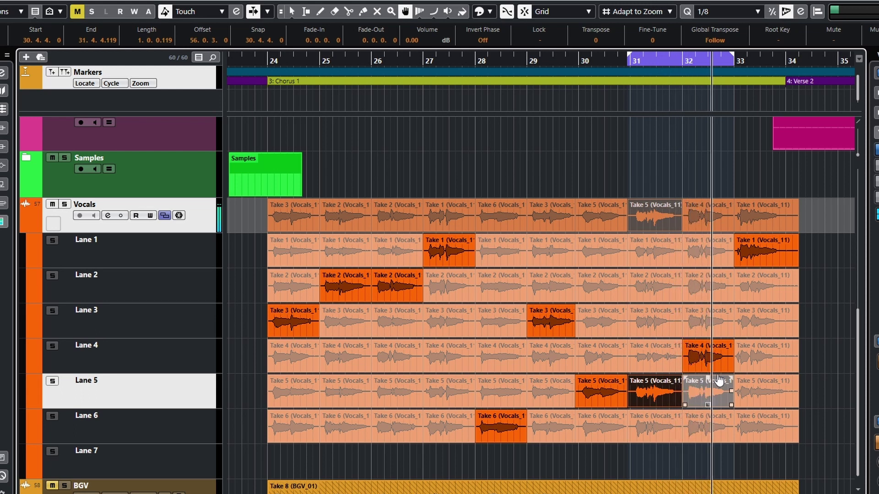
left_click(718, 395)
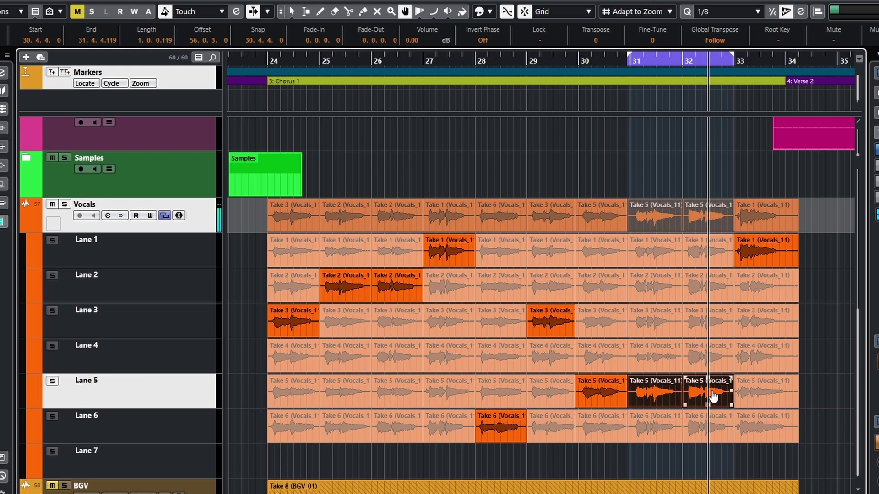
key("space")
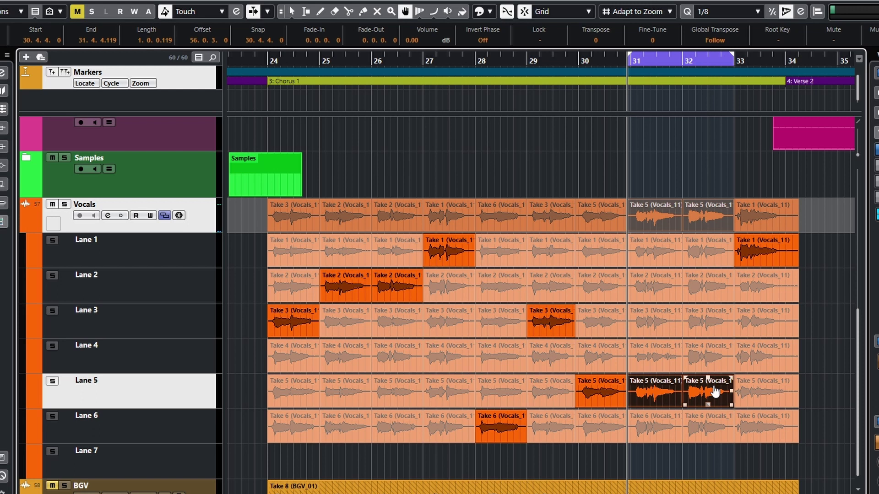
- Loop the vocal phrases at bars 32 and 33, audition Takes 1, 3 and 5 for the bar 33 phrase and choose Take 3
left_click(737, 256)
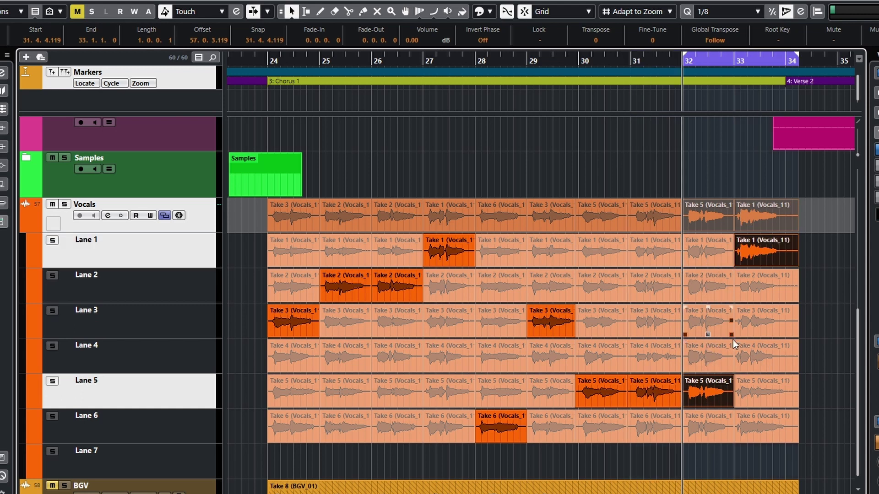
left_click(404, 12)
key("space")
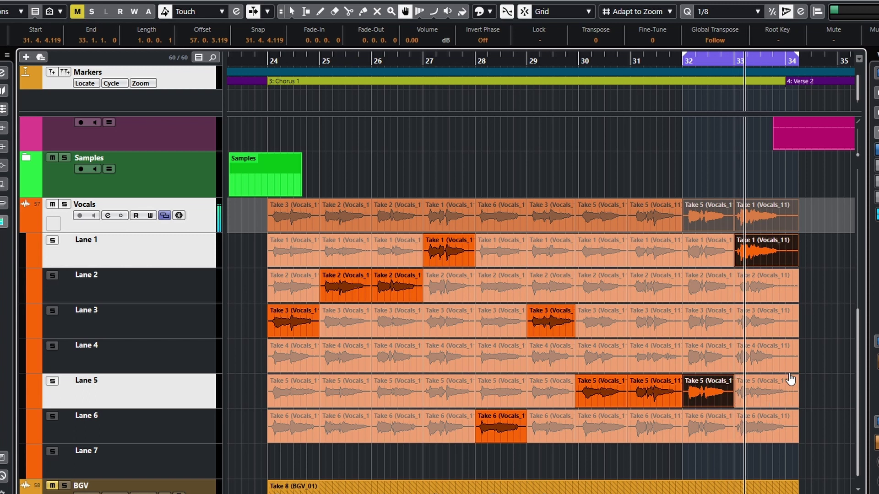
left_click(763, 334)
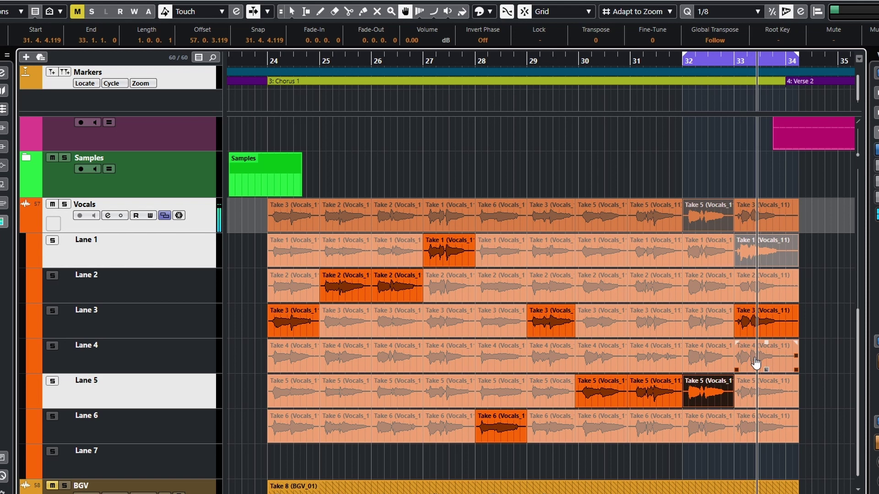
left_click(760, 394)
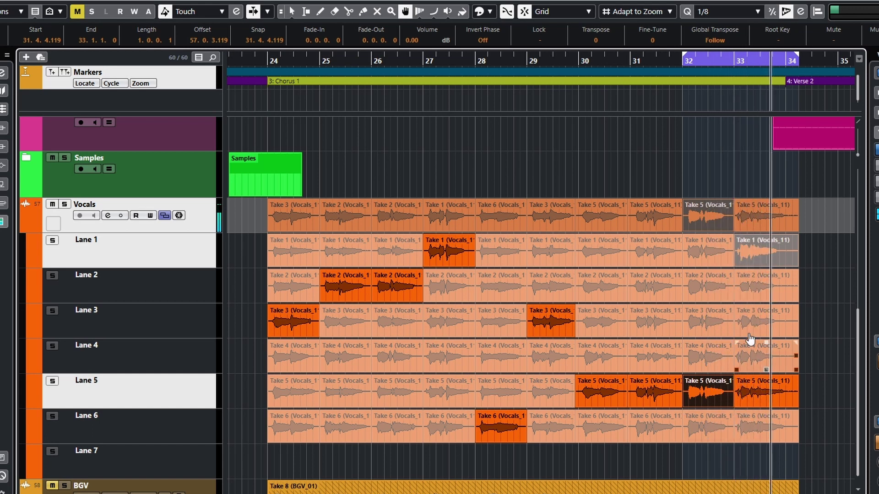
left_click(757, 322)
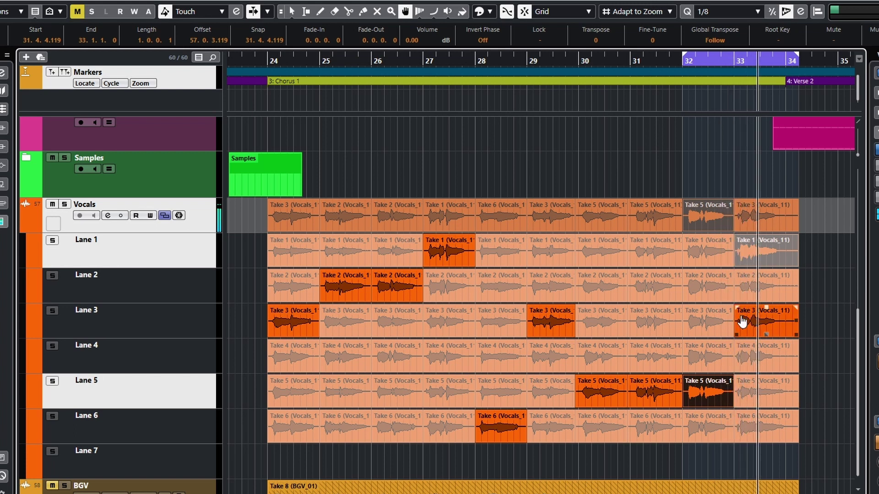
left_click(755, 256)
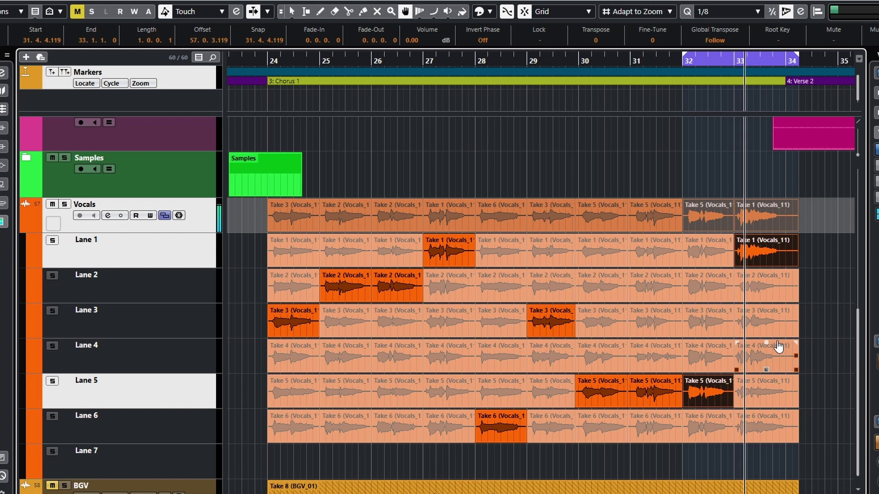
left_click(758, 394)
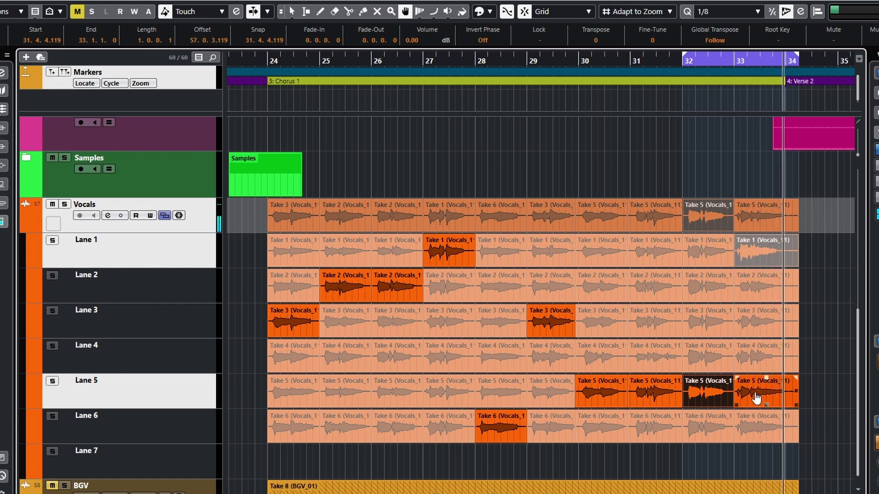
left_click(751, 320)
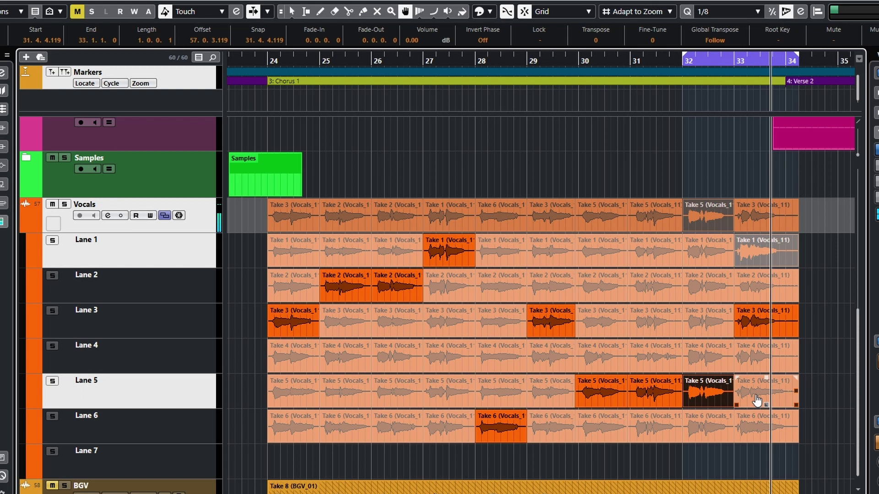
key("space")
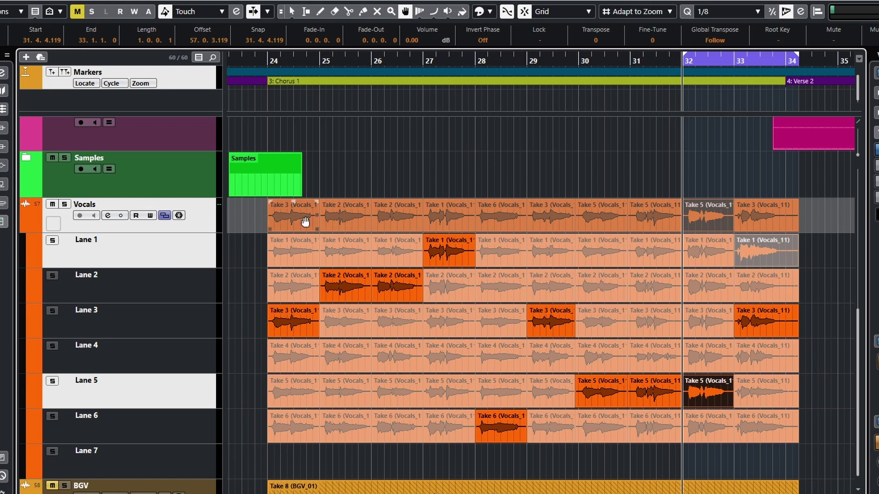
- Set the locators to the Chorus 1 cycle marker and play the complete vocal comp from bar 24
left_click(307, 82)
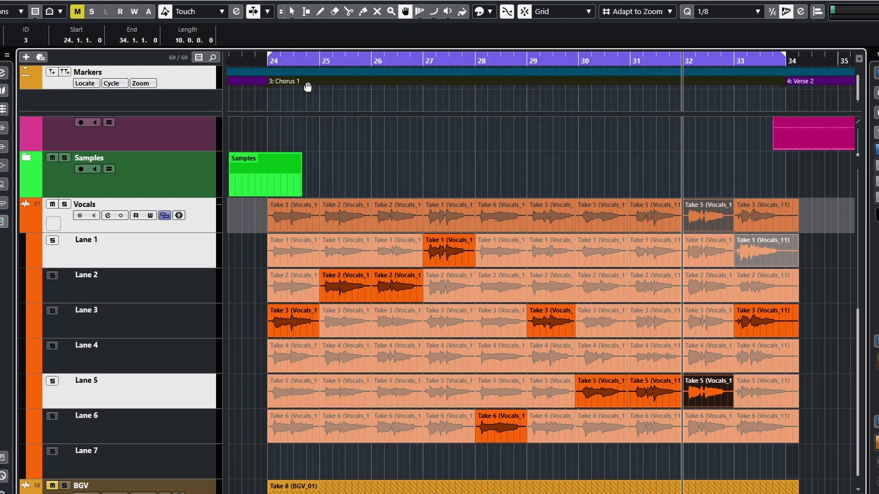
left_click(268, 107)
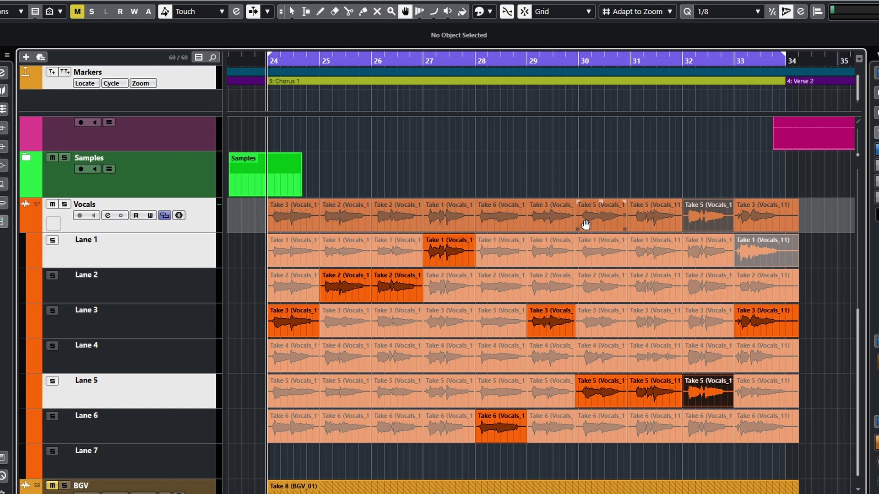
key("space")
- Switch to the Object Selection tool and hide the take lanes of the Vocals track
key("1")
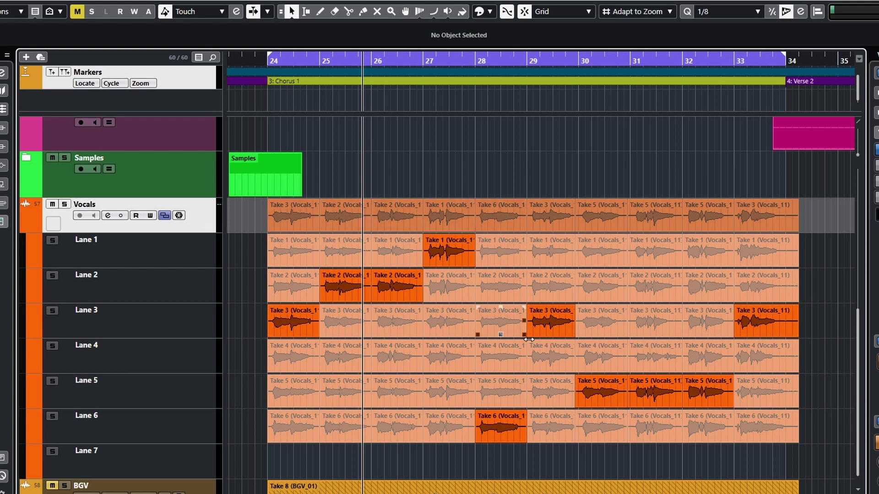
left_click(164, 215)
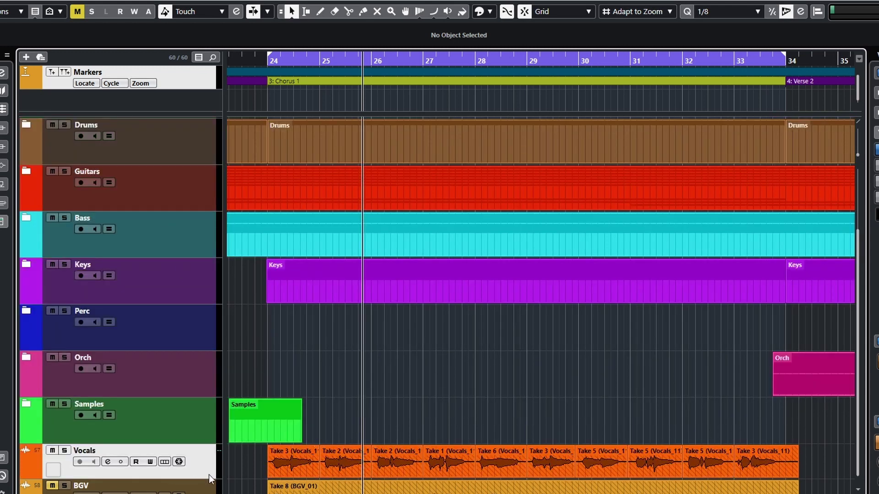
left_click(164, 464)
left_click(164, 463)
- Add short fades at the edges of the vocal phrases from bar 24 to bar 27, with fade-ins of about 0.0.0.94, and 0.0.0.76 at bar 26
scroll(366, 437, "down", 1)
scroll(367, 439, "up", 5)
scroll(372, 441, "left", 6)
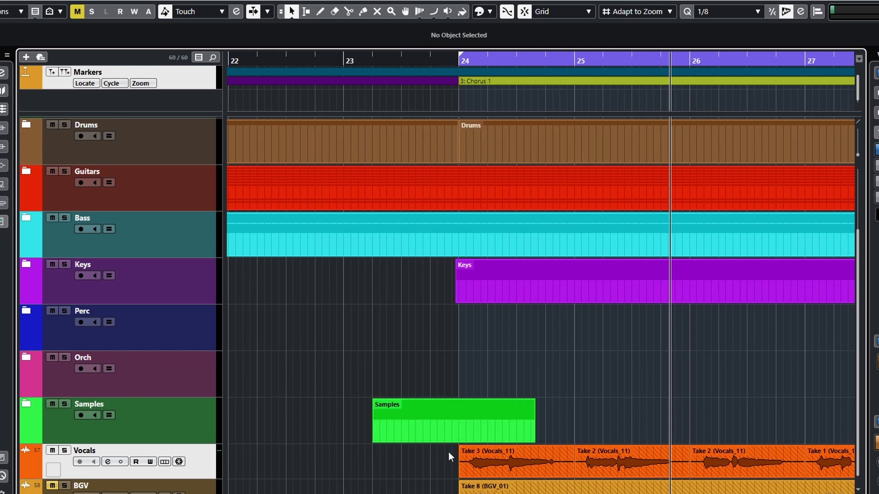
left_click(462, 448)
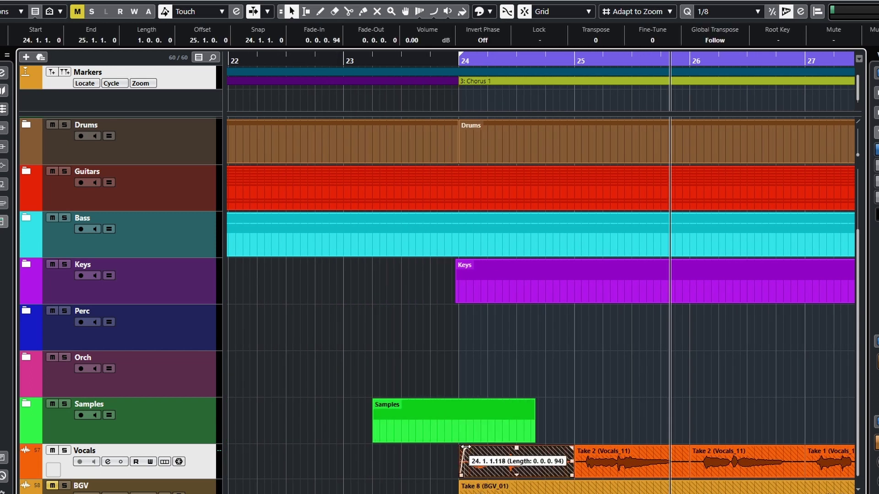
left_click_drag(573, 448, 567, 448)
left_click(578, 448)
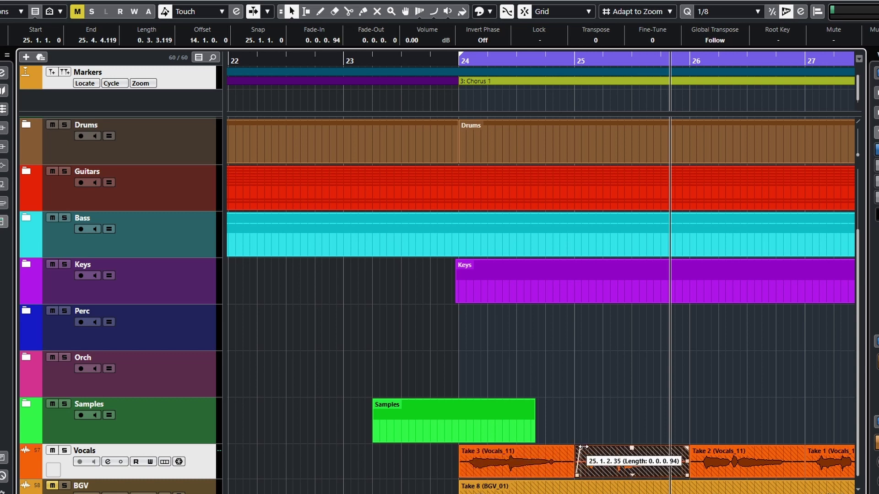
left_click(694, 449)
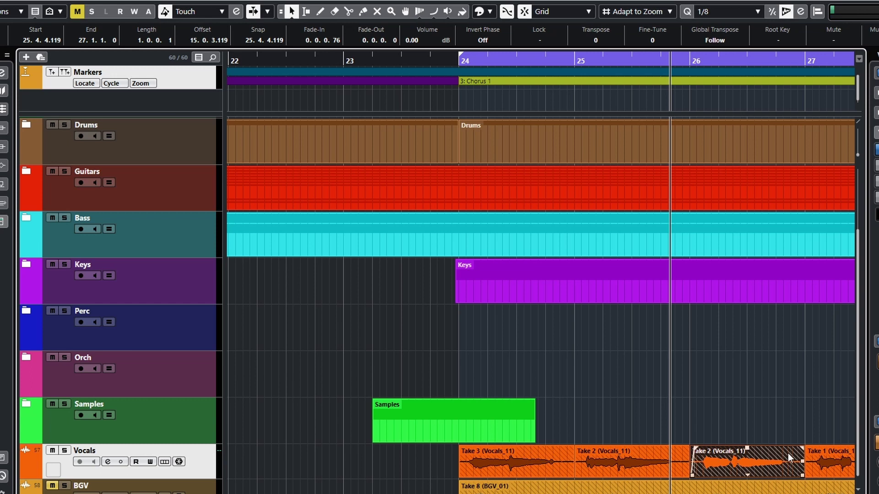
left_click_drag(800, 448, 812, 449)
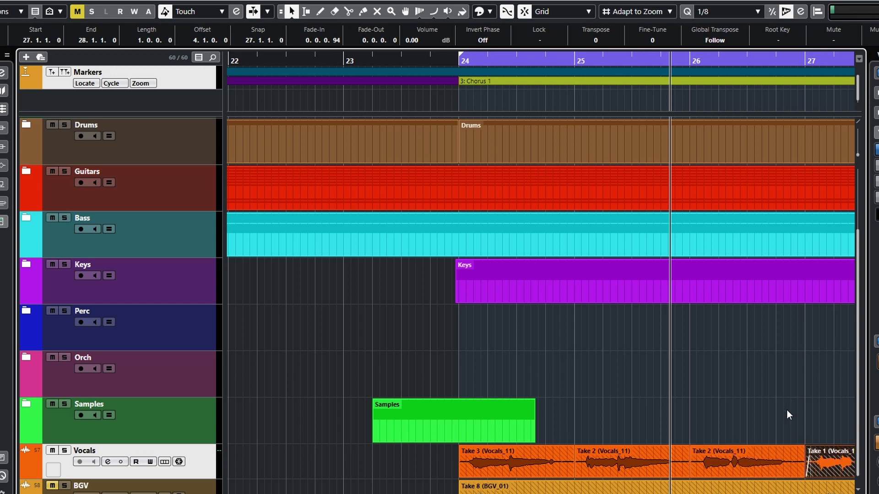
- Add short fades at the edges of the vocal phrases from bar 28 to bar 30, with a fade-in of about 0.0.0.94 at bar 28
scroll(754, 441, "right", 6)
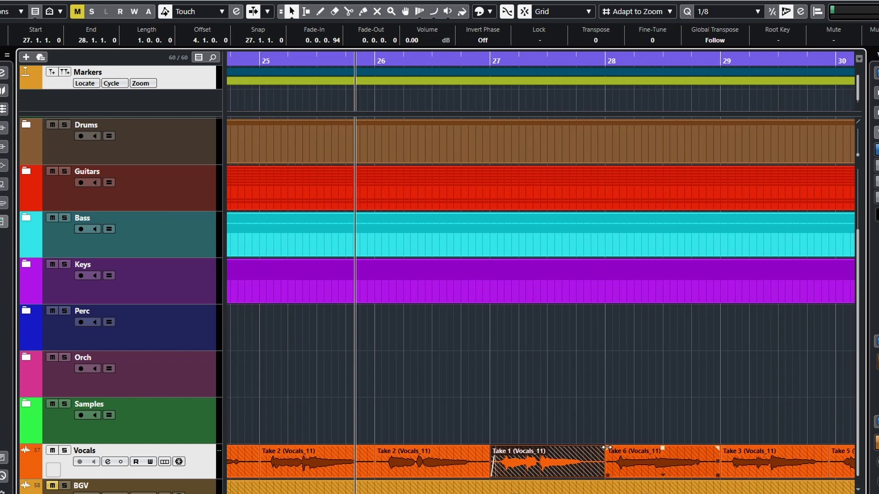
mouse_move(600, 449)
left_mouse_down()
mouse_move(592, 449)
mouse_move(613, 449)
left_mouse_up()
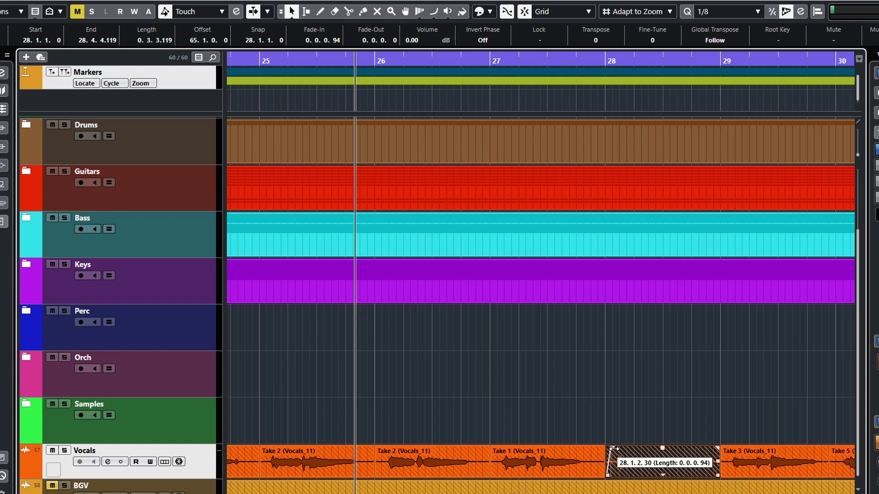
left_click_drag(722, 447, 730, 452)
left_click_drag(825, 448, 819, 449)
scroll(767, 450, "right", 3)
left_click_drag(644, 451, 646, 451)
- Add short fades to the bar 31 to 33 vocal phrases, with fade-ins of about 0.0.1.21, 0.0.0.95 and 0.0.0.66
left_click_drag(751, 448, 760, 452)
scroll(718, 459, "right", 2)
left_click_drag(690, 451, 682, 451)
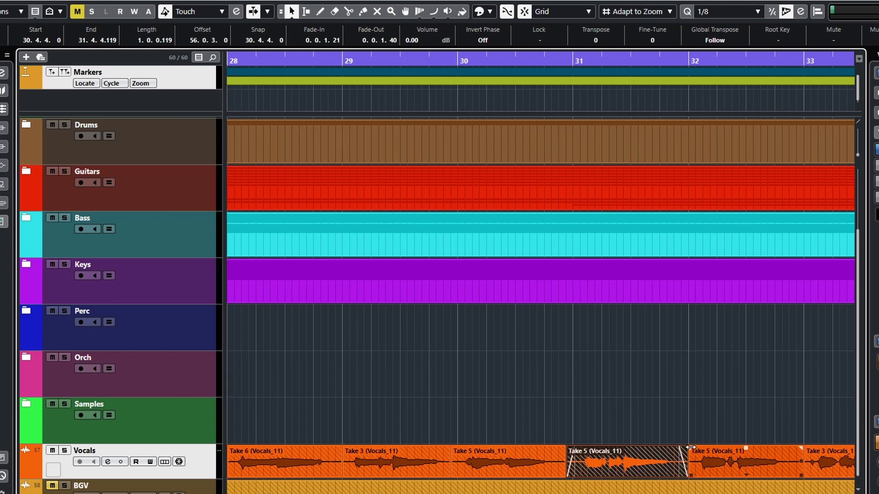
left_click(691, 447)
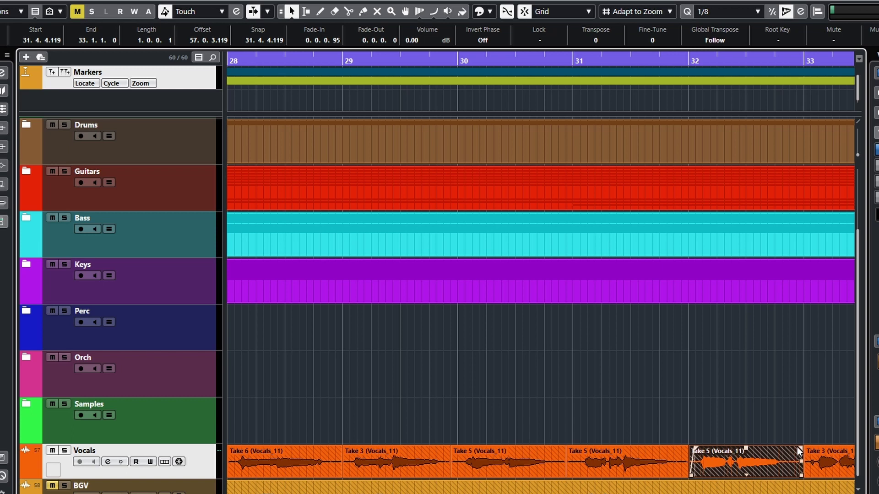
left_click_drag(799, 447, 778, 469)
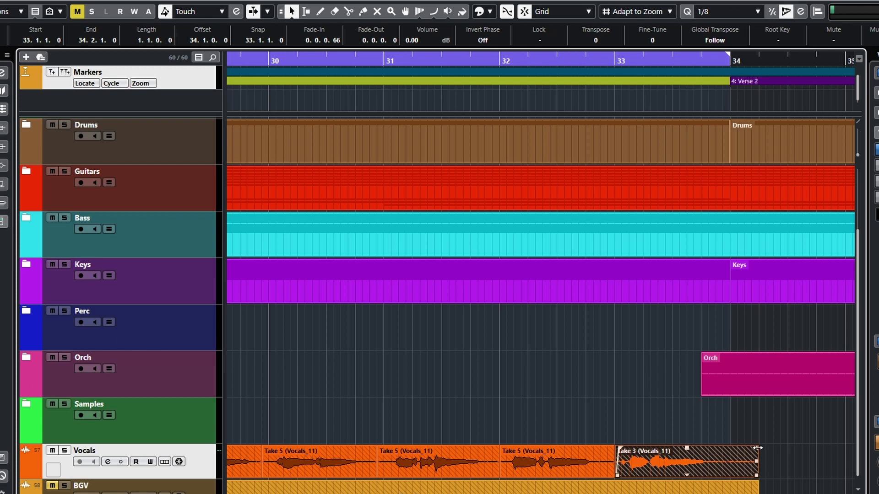
- Trim the last vocal phrase to end at bar 34 with a fade-out of about 0.0.1.13, and briefly check the take lanes
mouse_move(755, 474)
left_mouse_down()
mouse_move(730, 478)
mouse_move(753, 483)
mouse_move(731, 476)
mouse_move(722, 450)
left_mouse_up()
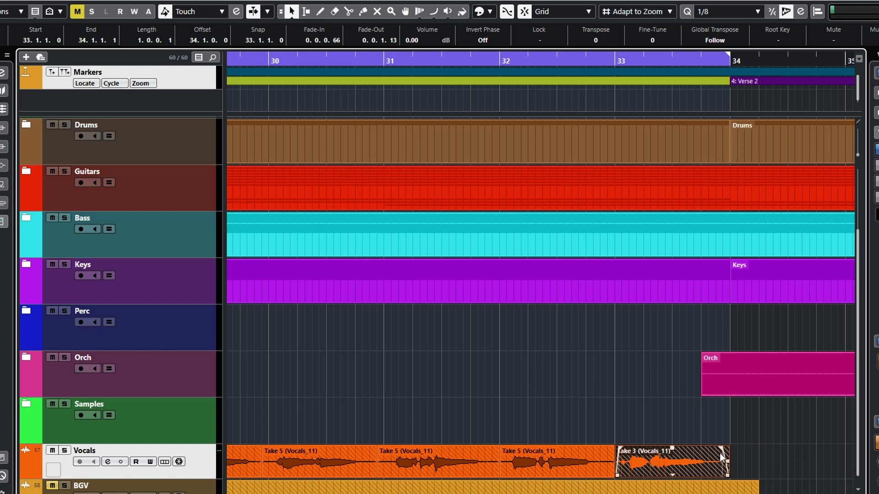
left_click(165, 461)
scroll(590, 470, "down", 5)
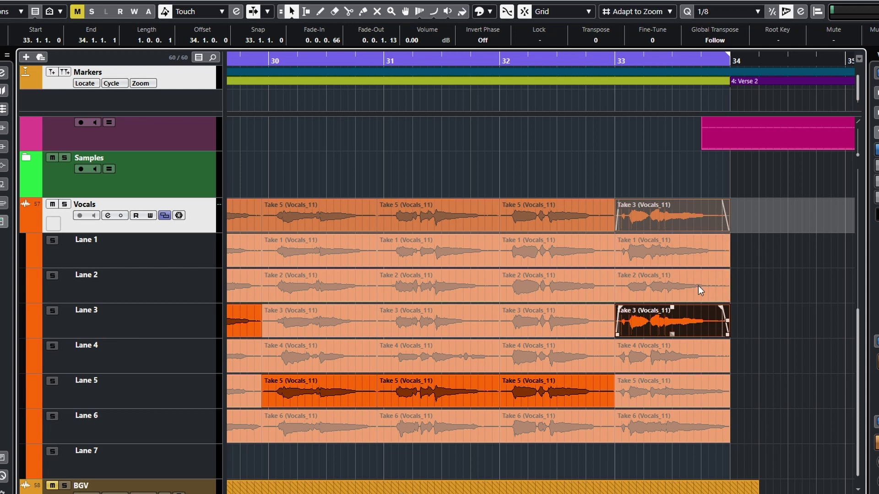
left_click(166, 220)
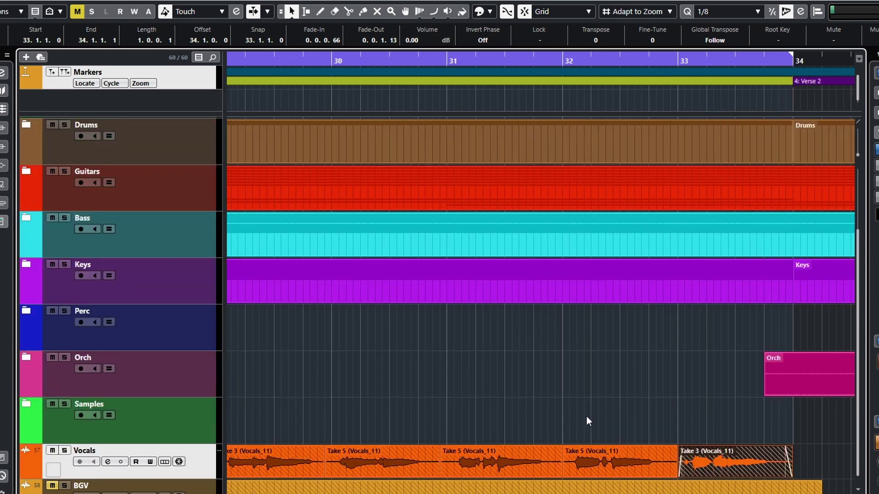
- Select all the comped vocal phrases on the Vocals track from bar 24 to bar 34
scroll(586, 417, "left", 5)
scroll(591, 416, "down", 5)
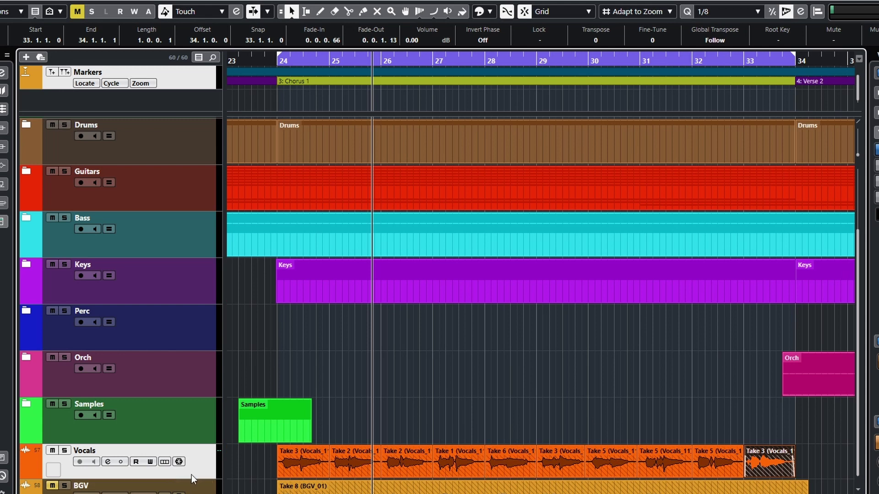
right_click(303, 461)
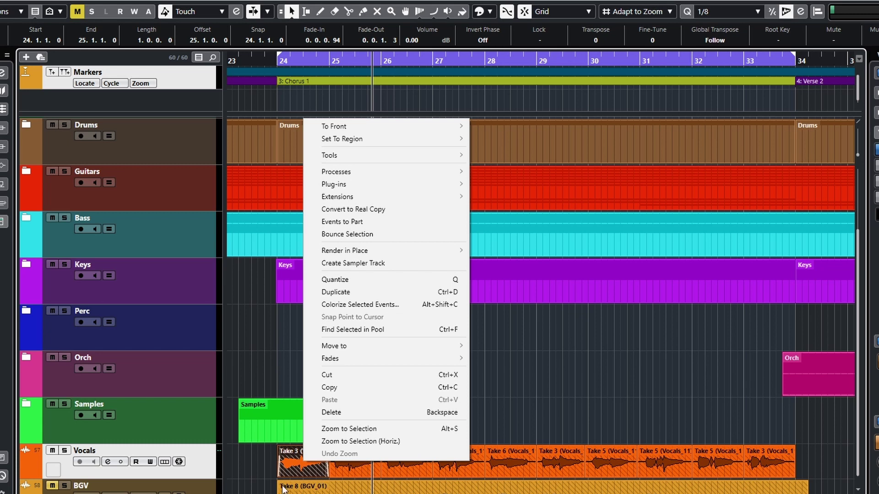
left_click(258, 476)
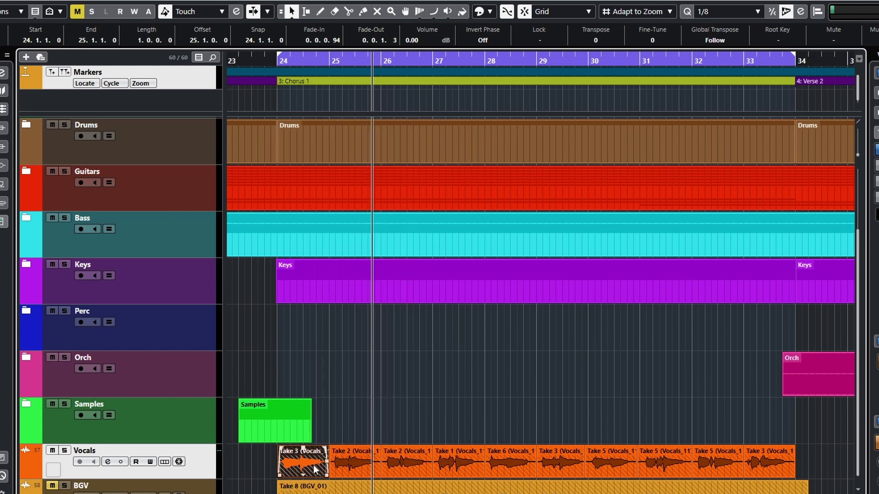
left_click_drag(266, 453, 794, 465)
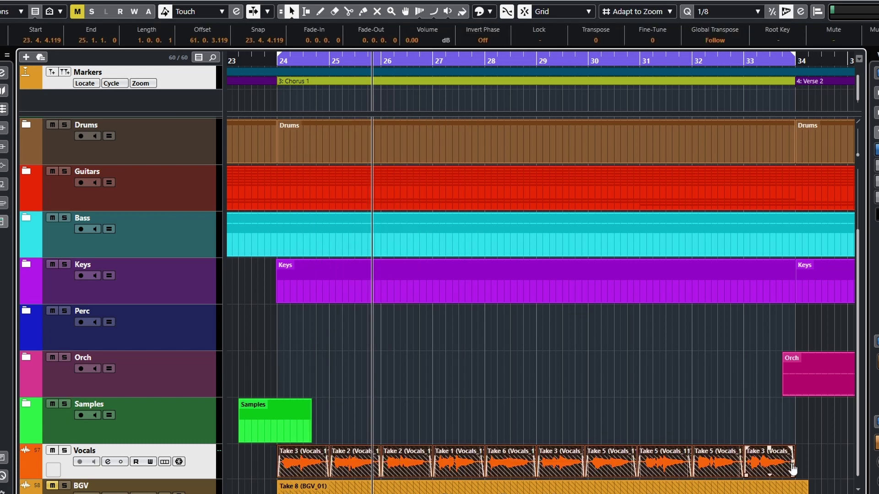
right_click(359, 465)
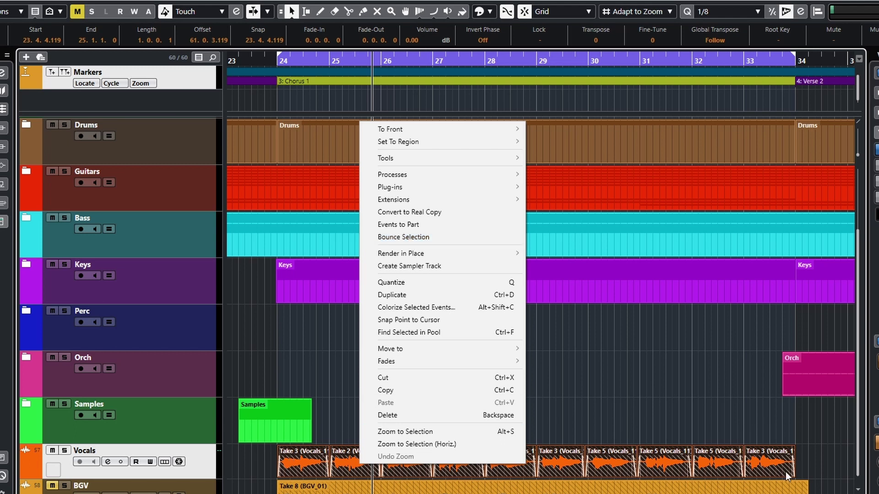
left_click(164, 462)
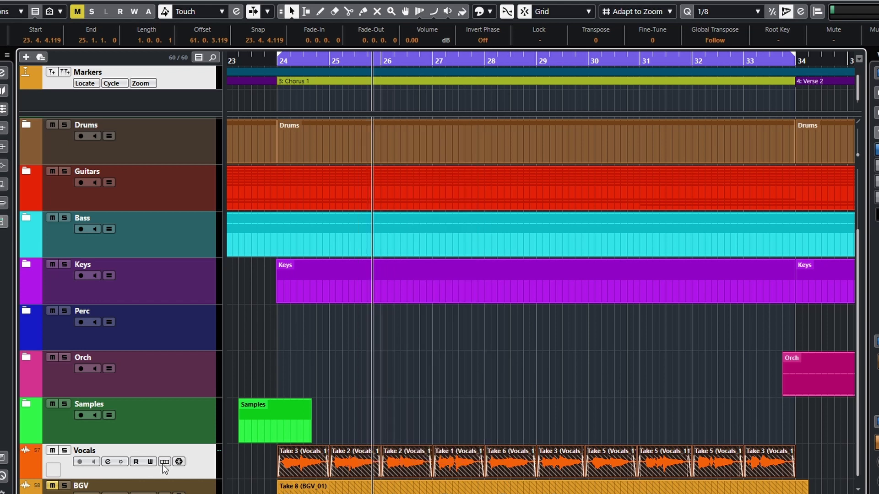
left_click(164, 461)
left_click(163, 462)
- Render the selected vocal phrases in place As One Event, using Dry (Transfer Channel Settings), 64 bit float and Mute Source Events
right_click(412, 462)
mouse_move(461, 248)
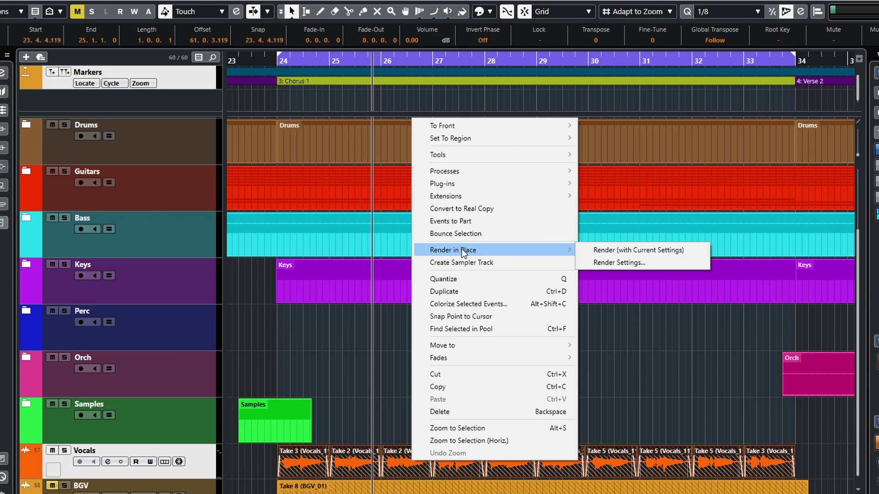
left_click(620, 262)
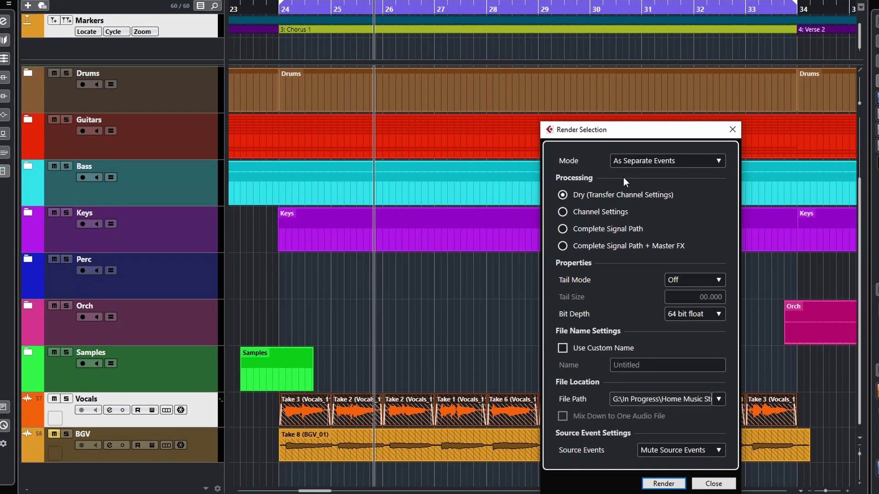
left_click(659, 159)
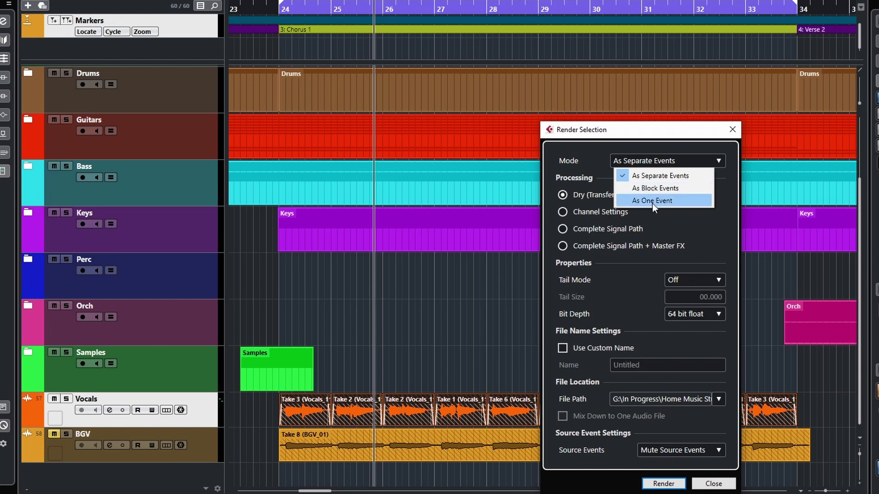
left_click(653, 202)
left_click(636, 161)
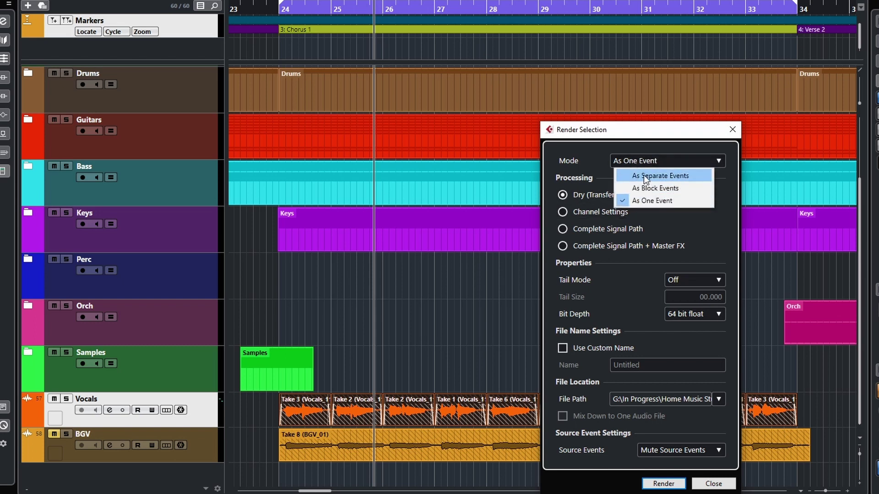
left_click(643, 175)
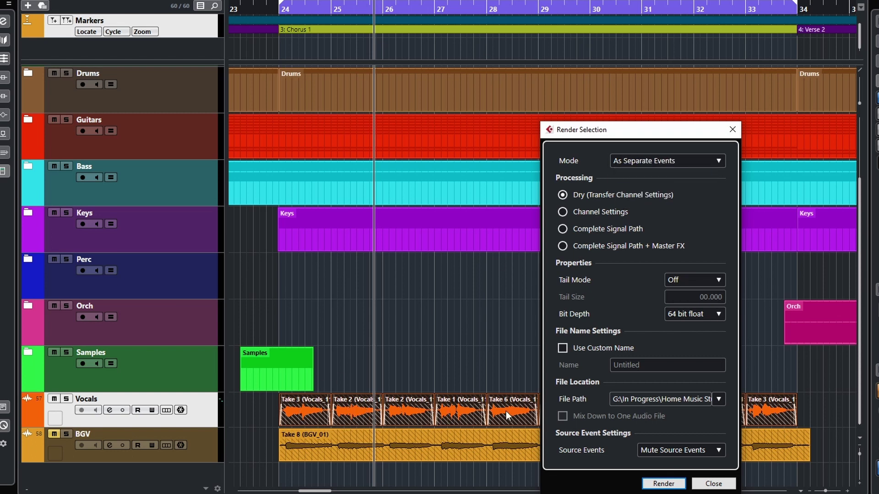
left_click(630, 165)
left_click(644, 201)
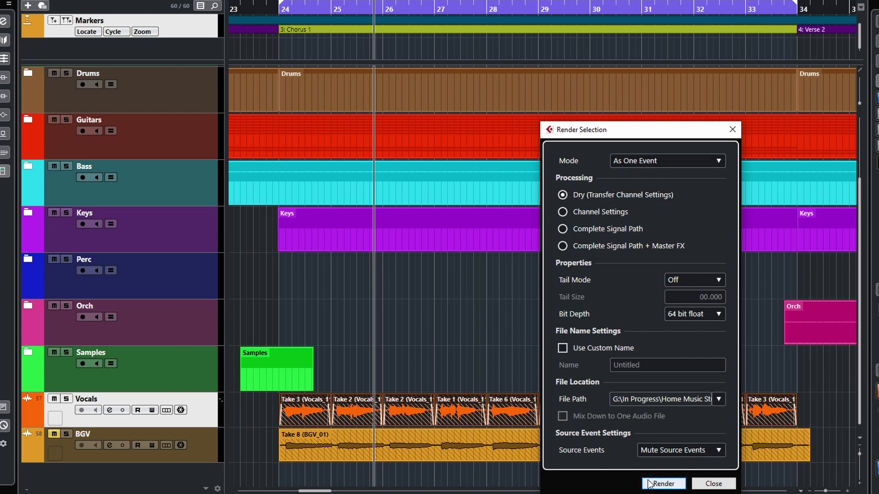
left_click(664, 483)
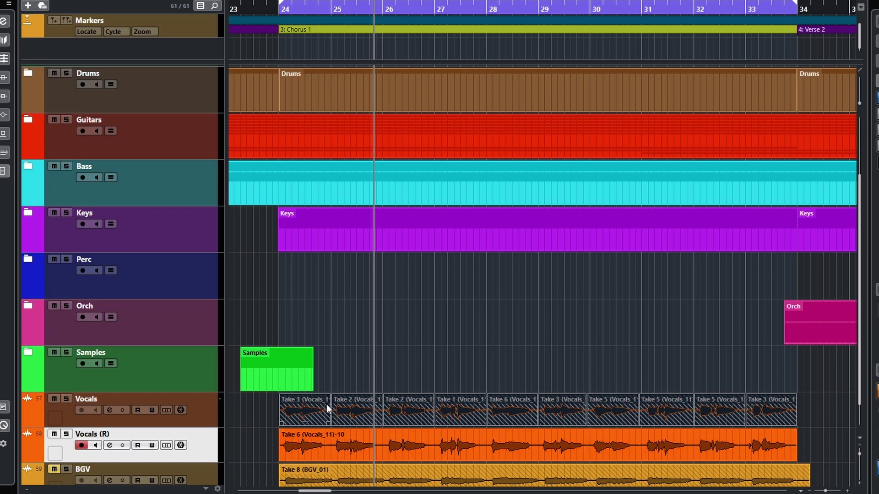
- Play back the rendered vocal on the Vocals (R) track within Chorus 1 and stop playback
left_click(275, 452)
left_click(396, 434)
key("space")
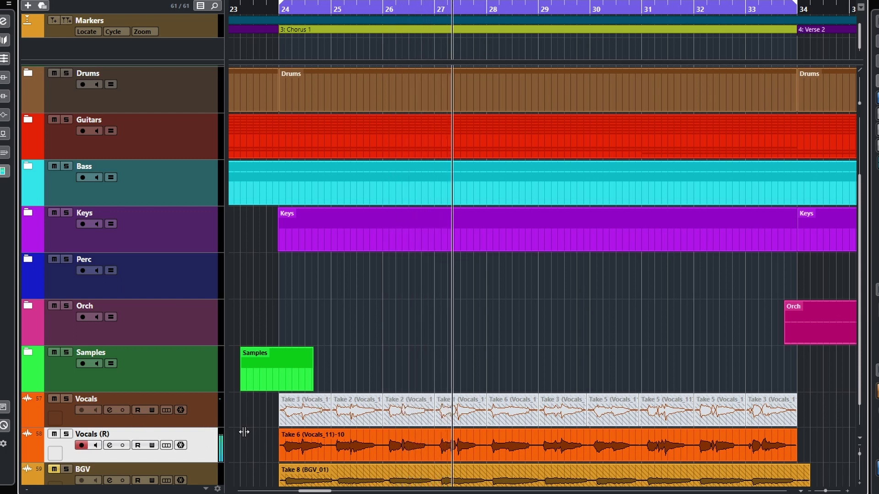
key("space")
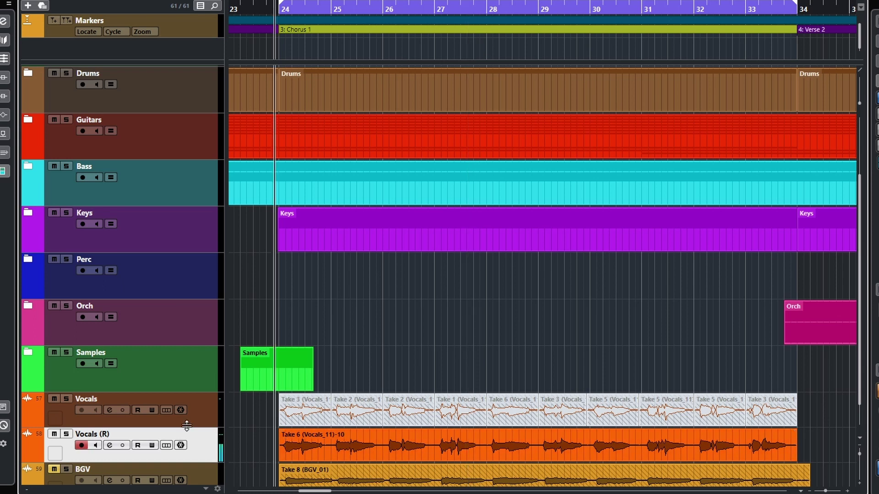
- Show the take lanes of the original Vocals track to examine the source takes, and hide them again
left_click(203, 411)
left_click(167, 410)
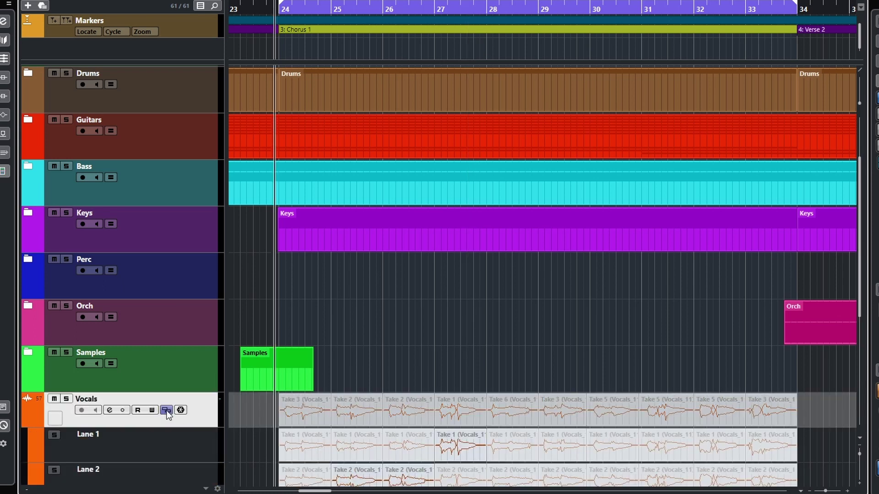
scroll(395, 441, "down", 5)
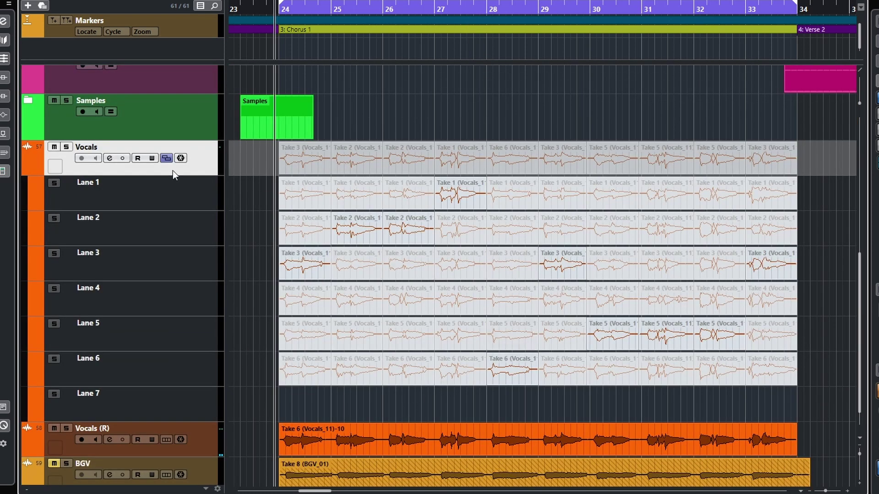
left_click(167, 158)
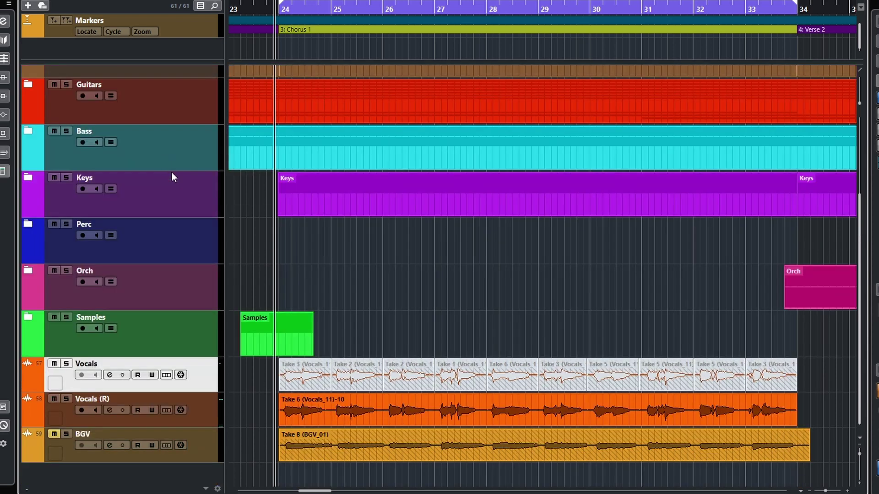
- Rename the original Vocals track as "Vocals Original"
double_click(85, 363)
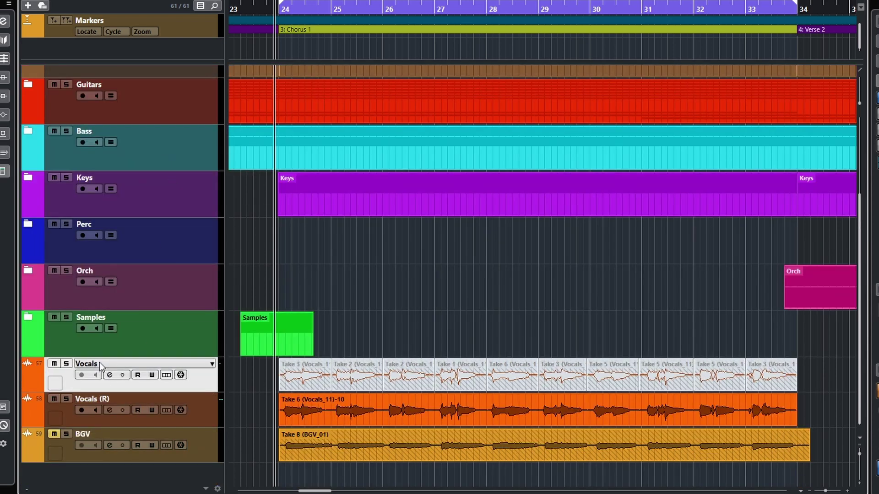
key("End")
type("O")
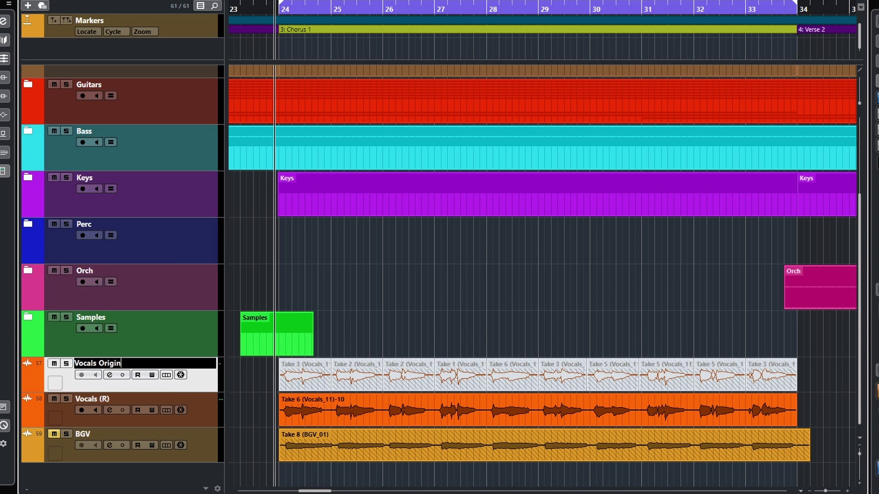
key("Return")
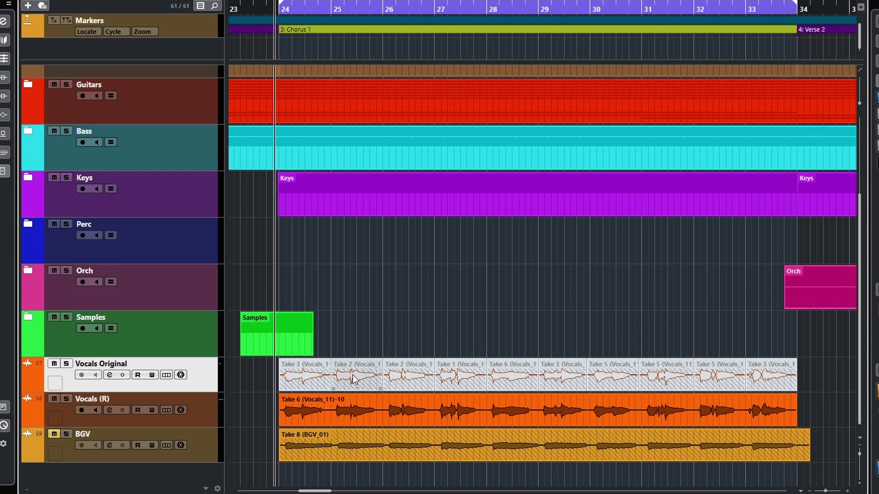
- Rename the rendered Vocals (R) track as "Vocals Comp"
double_click(102, 399)
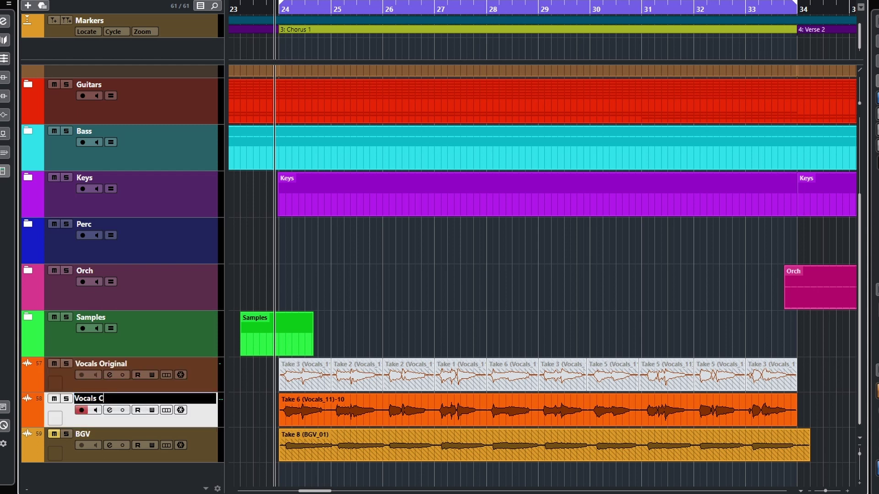
key("Return")
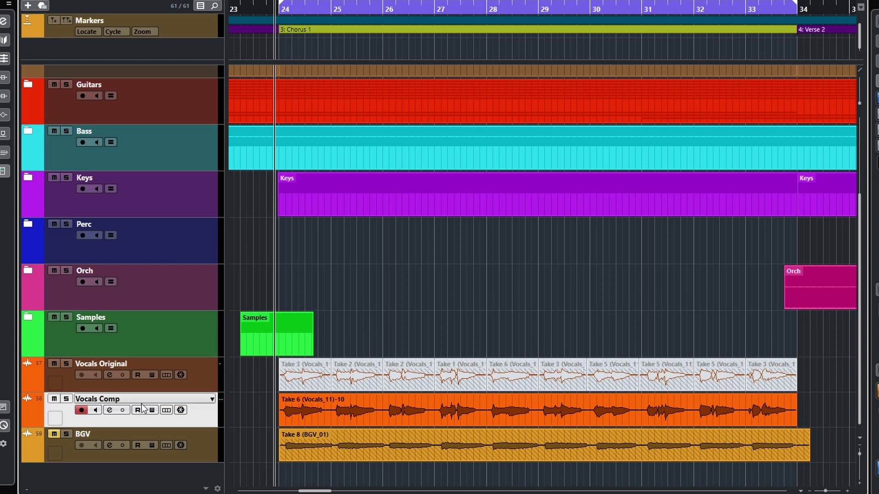
- Disable the Vocals Original track and hide it from the track list
left_click(172, 382)
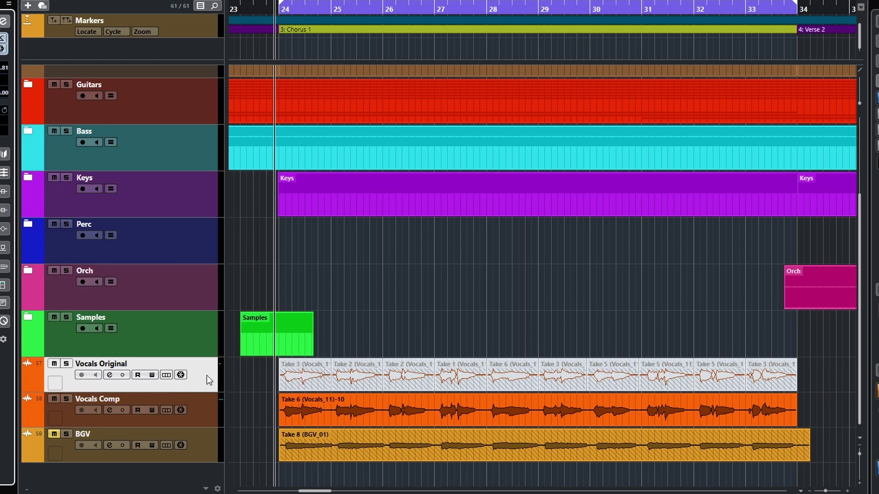
right_click(200, 378)
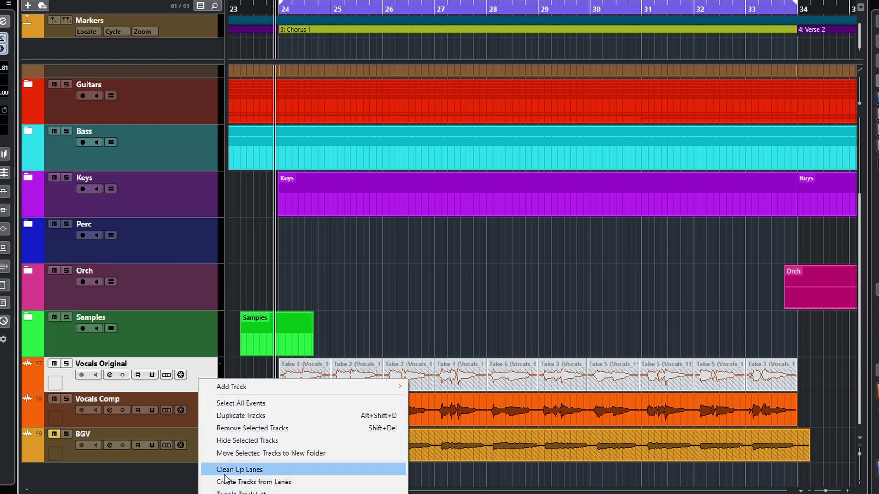
key("Escape")
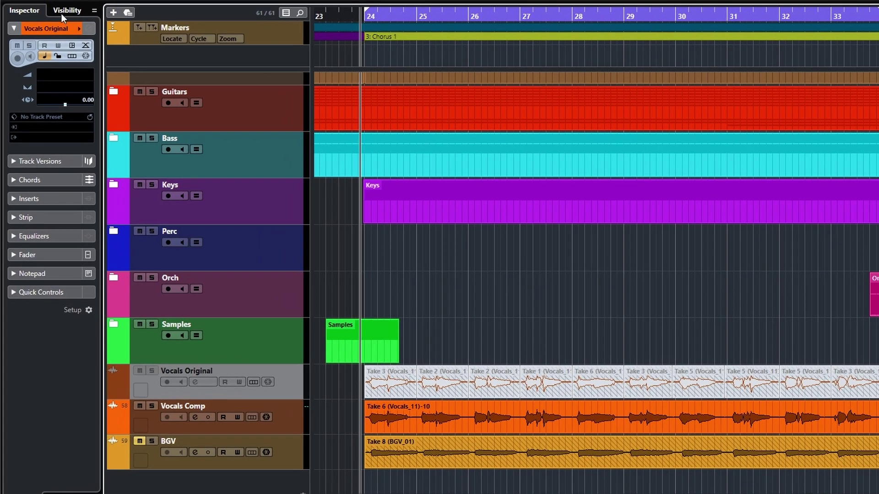
left_click(61, 14)
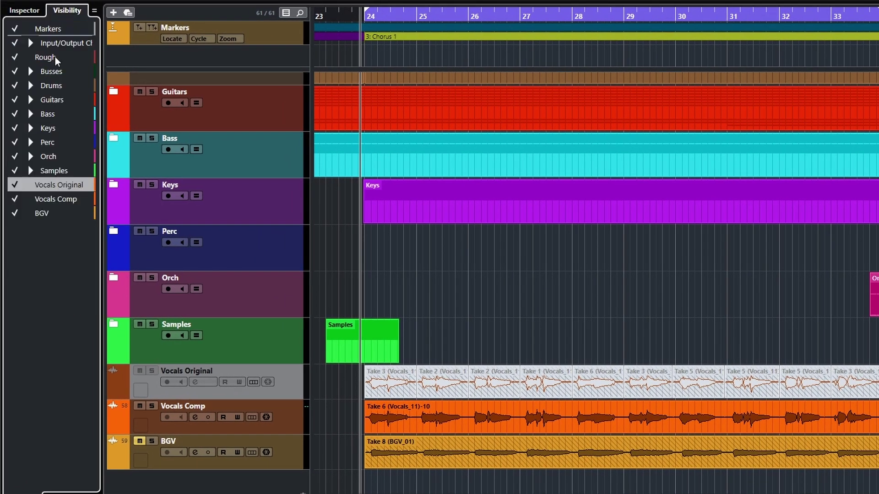
left_click(15, 186)
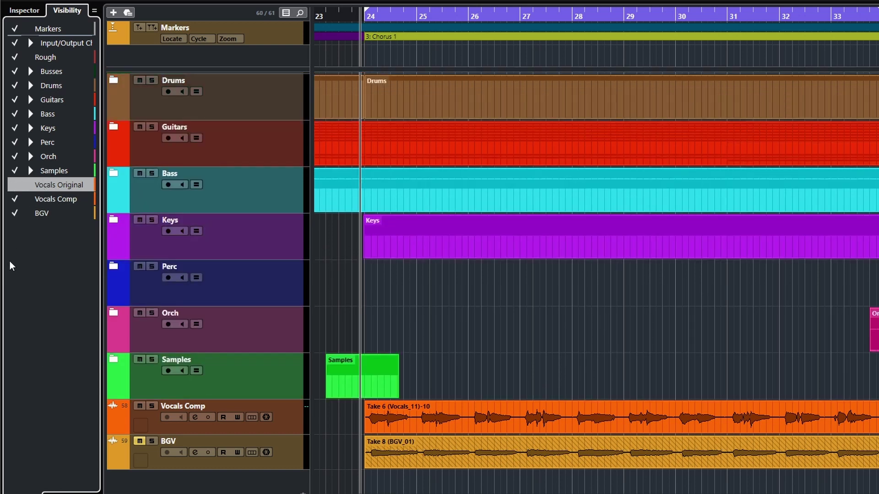
- Show and re-enable the Vocals Original track, and unmute all of its comped events in Chorus 1
left_click(15, 186)
right_click(296, 423)
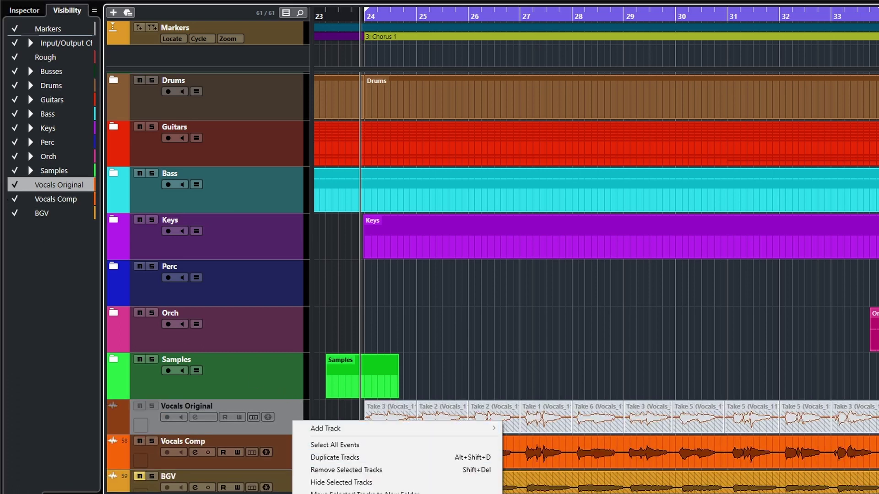
key("Escape")
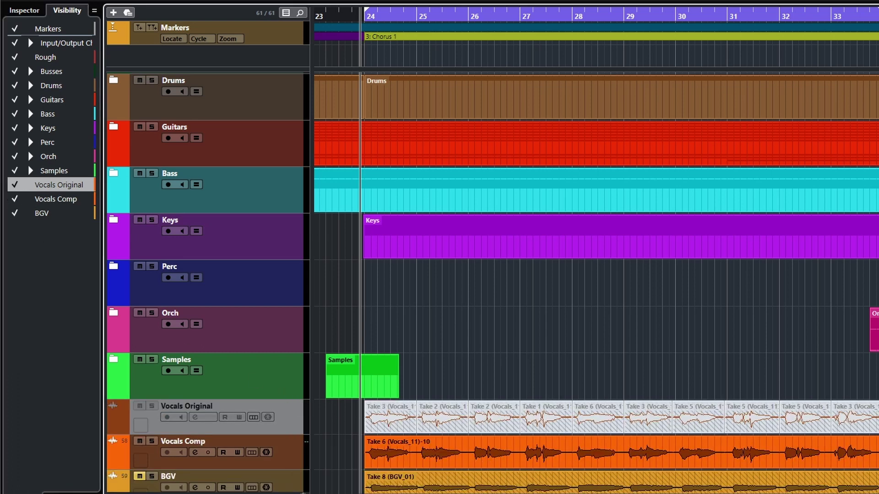
left_click_drag(358, 416, 827, 414)
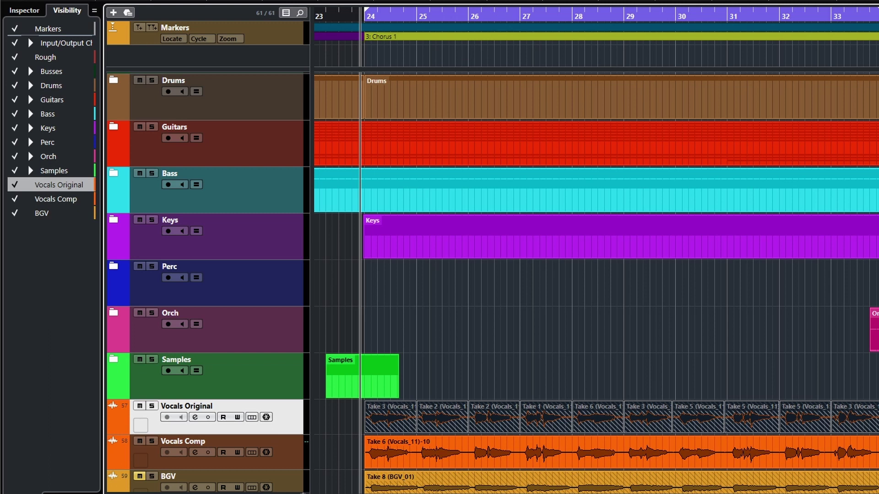
left_click(412, 422)
left_click_drag(369, 417, 842, 418)
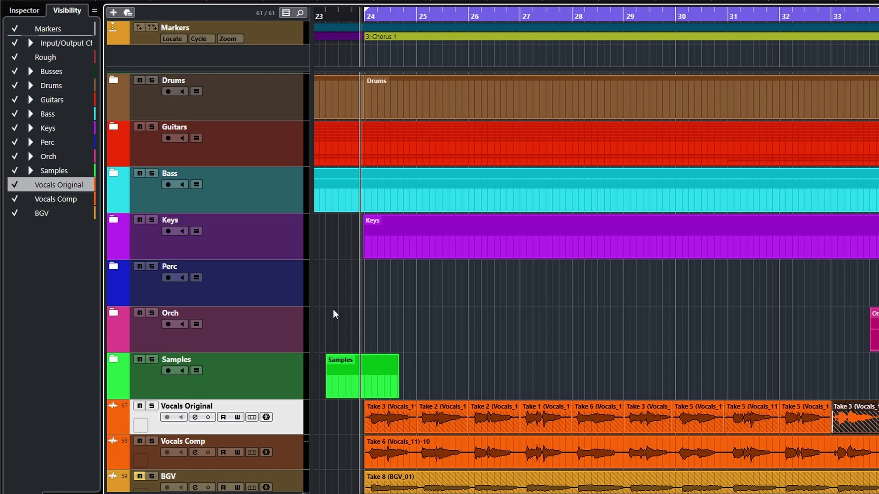
- Disable Vocals Original with its events unmuted, and hide the track from the project's track list
right_click(289, 421)
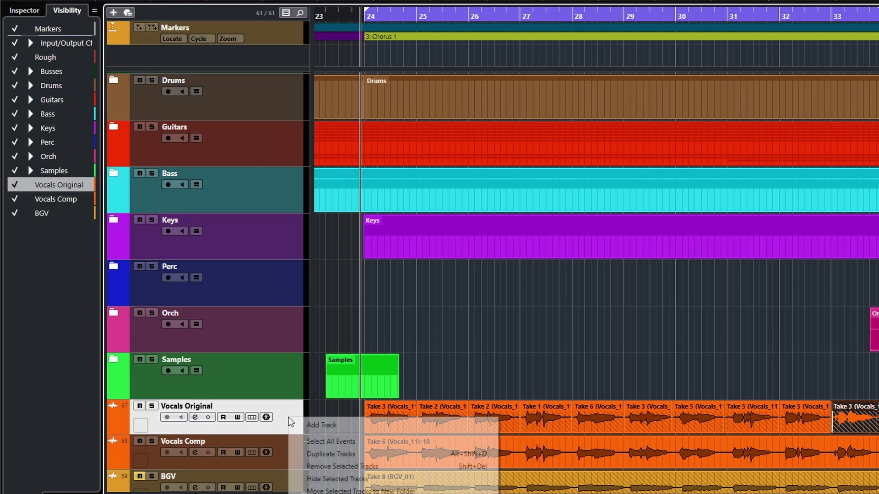
key("Escape")
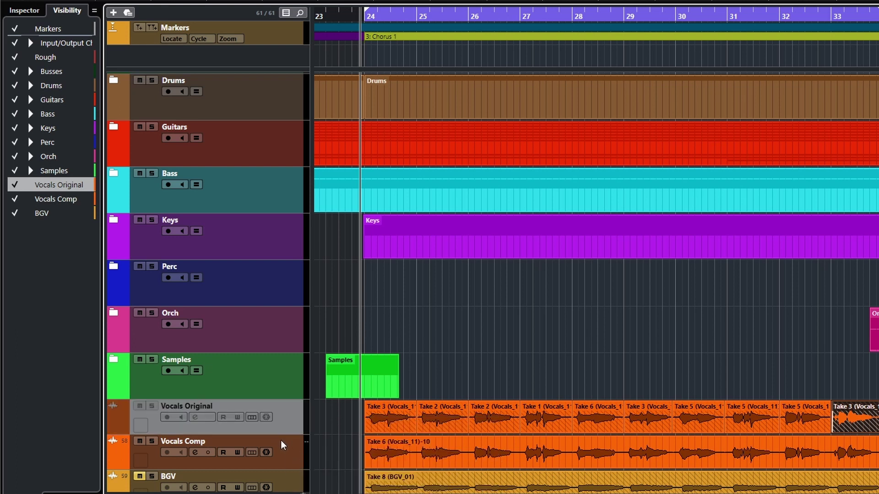
left_click(14, 185)
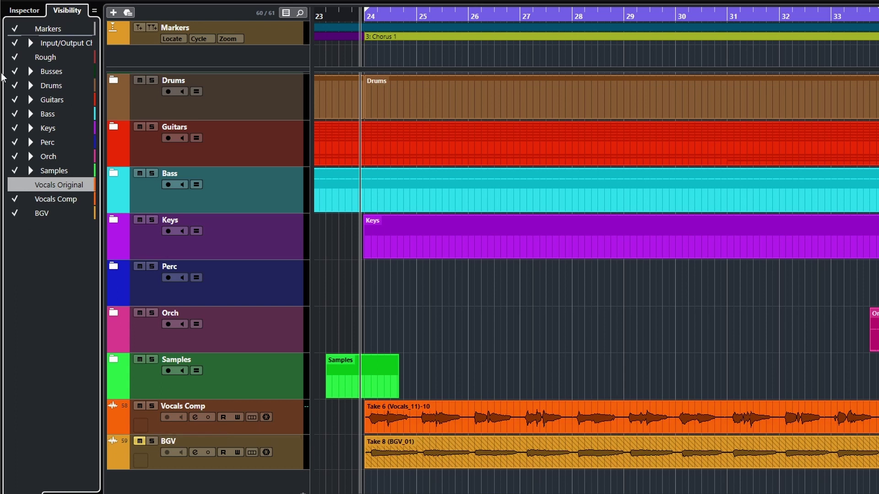
left_click(10, 11)
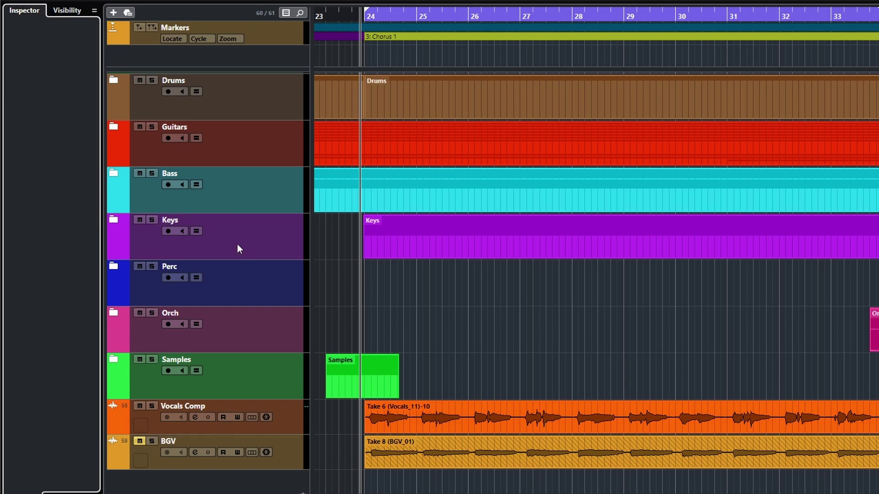
- Mute Vocals Comp, unmute the BGV track and show the BGV take lanes
left_click(144, 406)
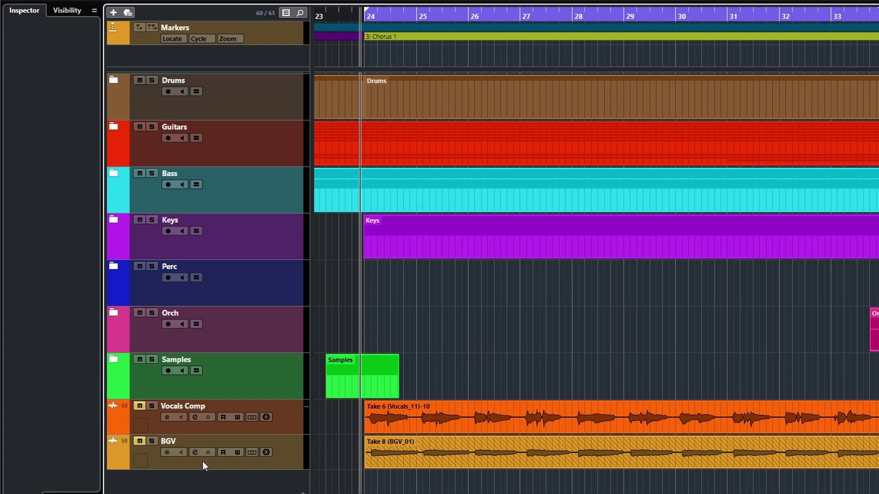
left_click(285, 466)
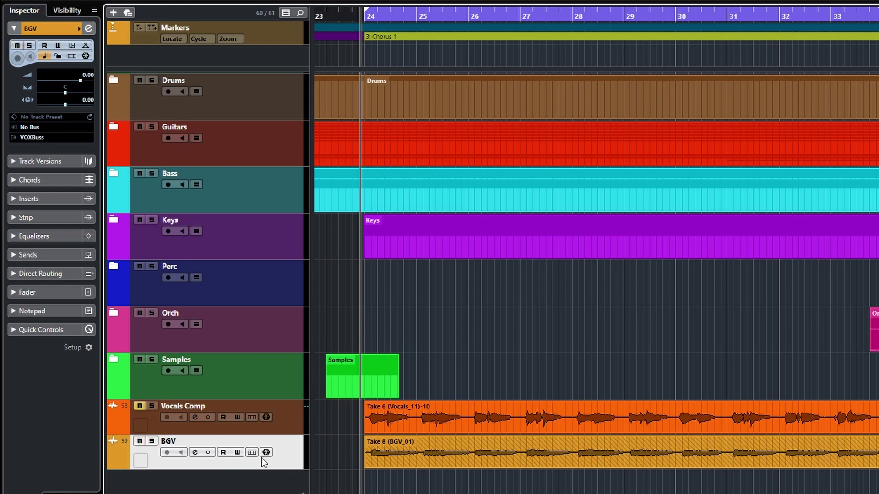
left_click(251, 453)
scroll(475, 348, "down", 6)
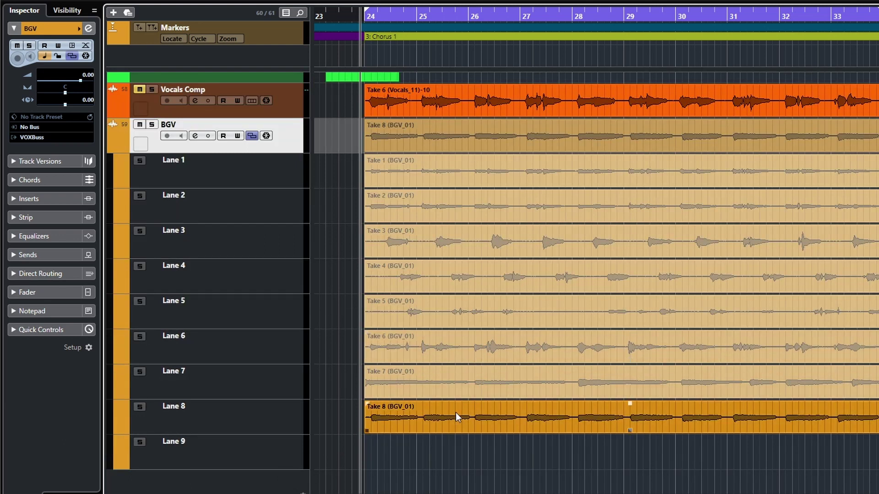
scroll(452, 445, "up", 2)
scroll(454, 452, "down", 2)
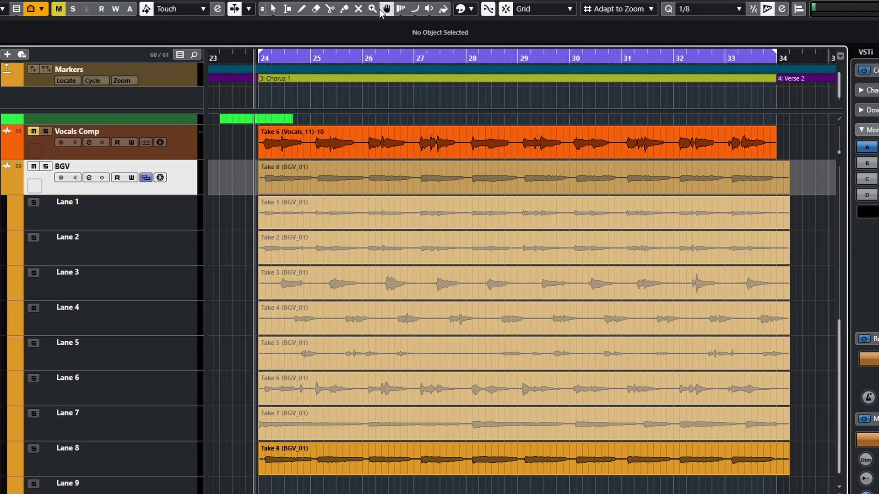
- Make Take 1 the active BGV take with the Comp tool, play it back within Chorus 1 and stop playback
left_click(382, 10)
left_click(309, 215)
key("space")
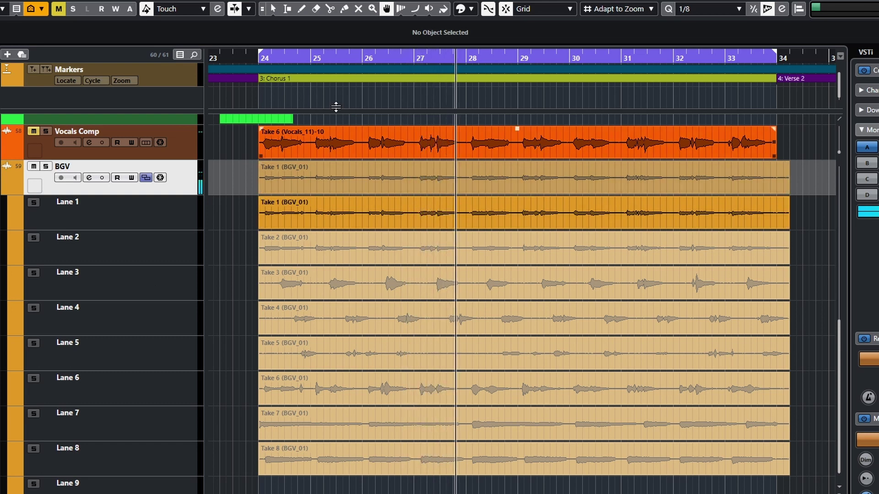
key("space")
- Raise the event volume of BGV Takes 1, 2, 4 and 5 to bring up the quieter background vocals
left_click_drag(523, 164, 525, 136)
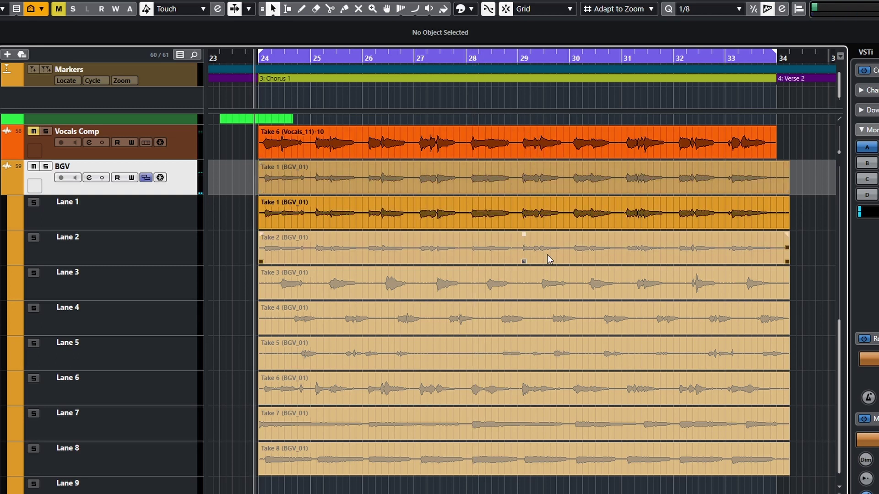
left_click_drag(523, 235, 529, 194)
left_click_drag(523, 340, 524, 304)
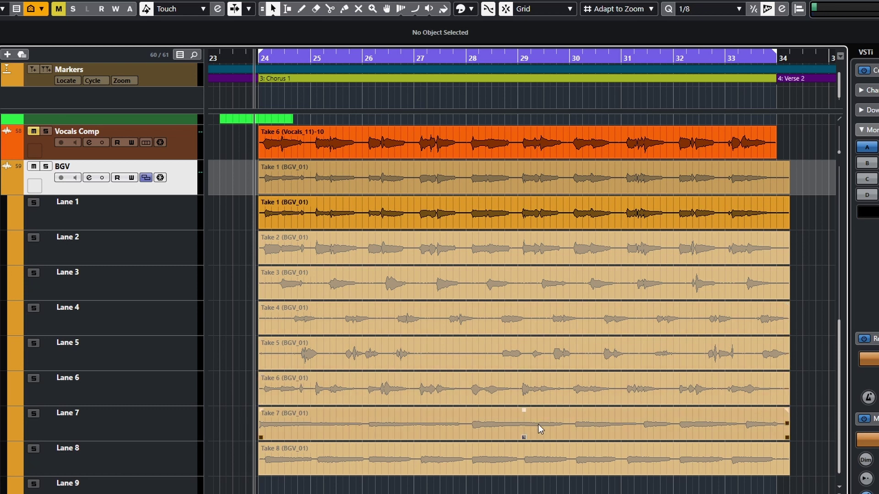
left_click_drag(523, 411, 523, 398)
left_click_drag(524, 445, 524, 440)
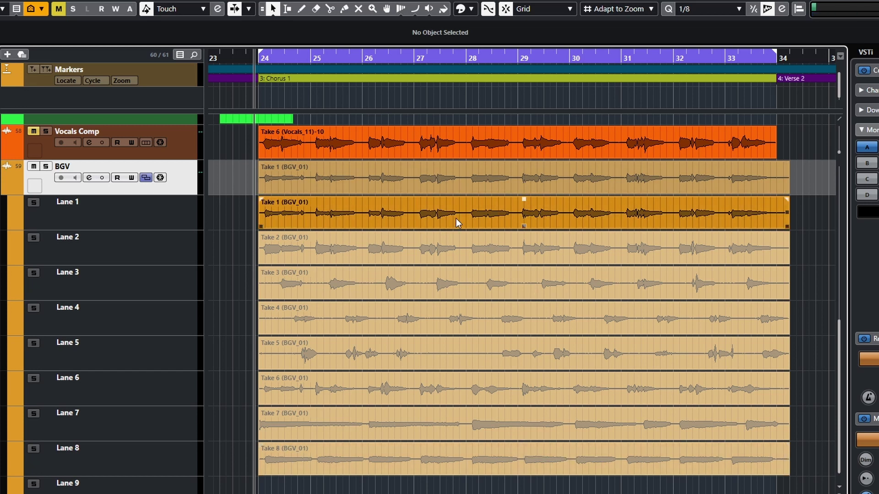
left_click_drag(524, 304, 524, 304)
left_click_drag(524, 340, 524, 340)
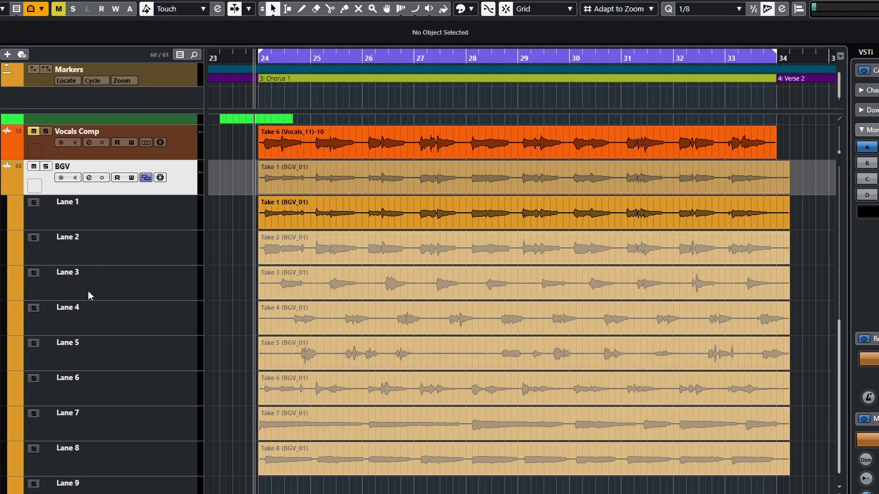
- Audition BGV Takes 1 and 2 in turn during playback by making each the active take with the Comp tool
left_click(387, 8)
key("space")
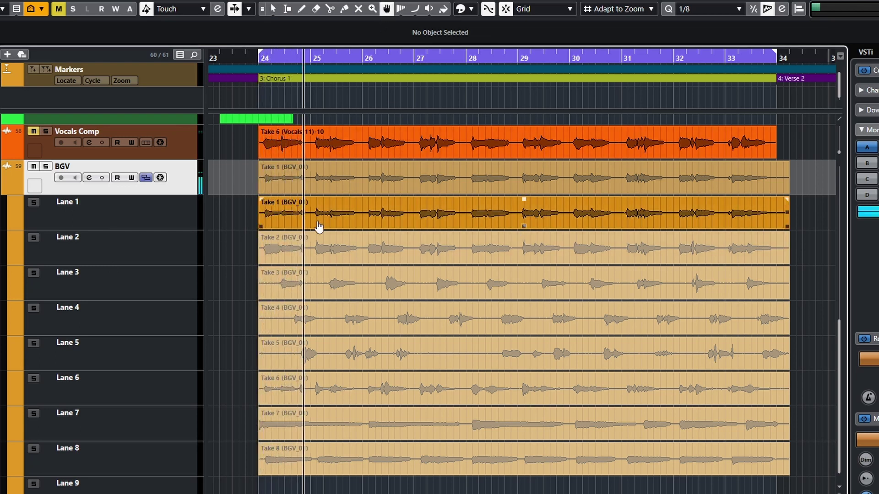
left_click(334, 222)
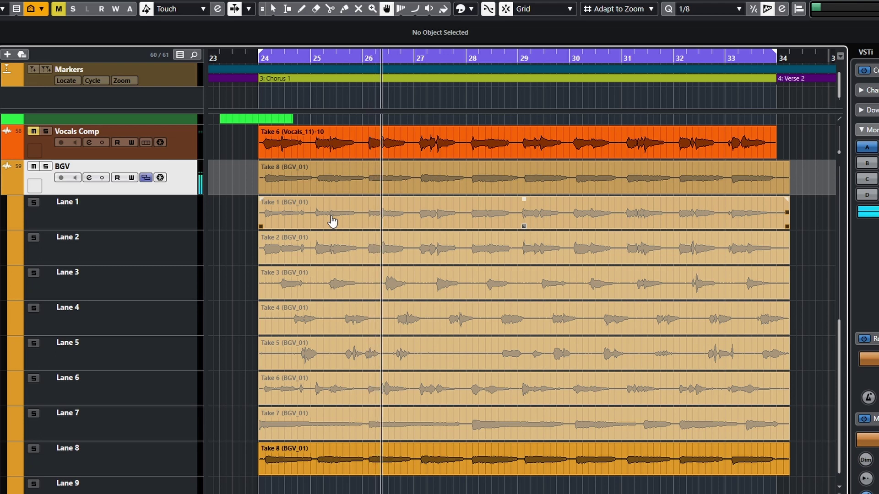
left_click(332, 222)
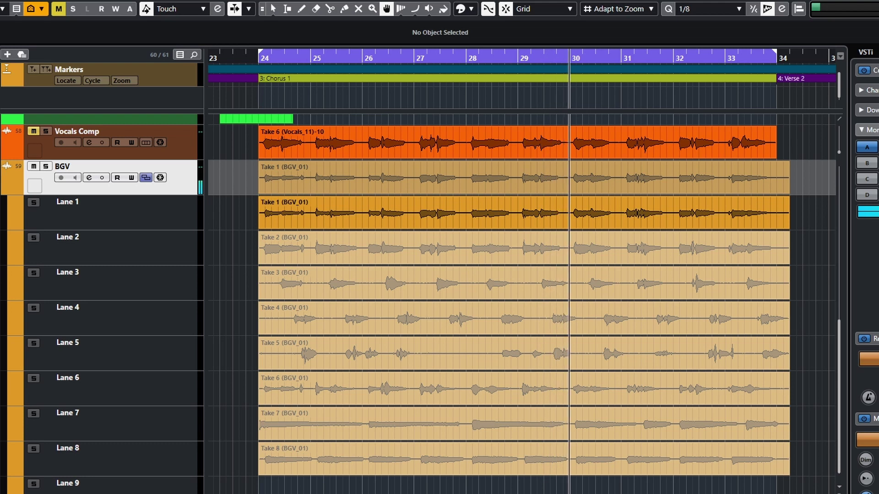
left_click(328, 253)
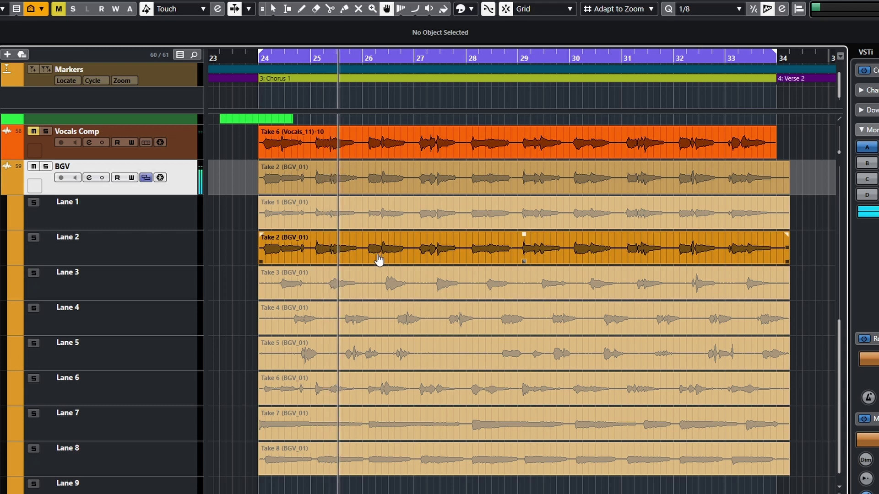
- Make Take 3 the active BGV take, unmute Vocals Comp, and play both tracks together within Chorus 1
left_click(373, 287)
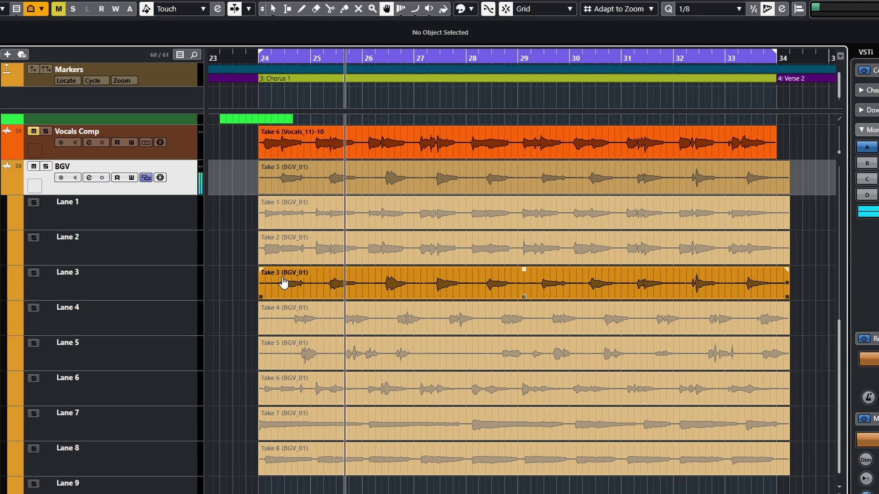
left_click(255, 275)
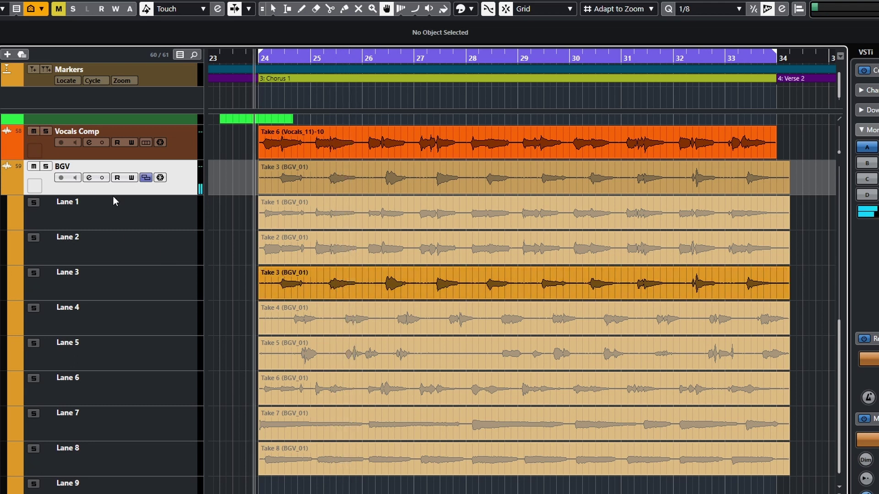
key("space")
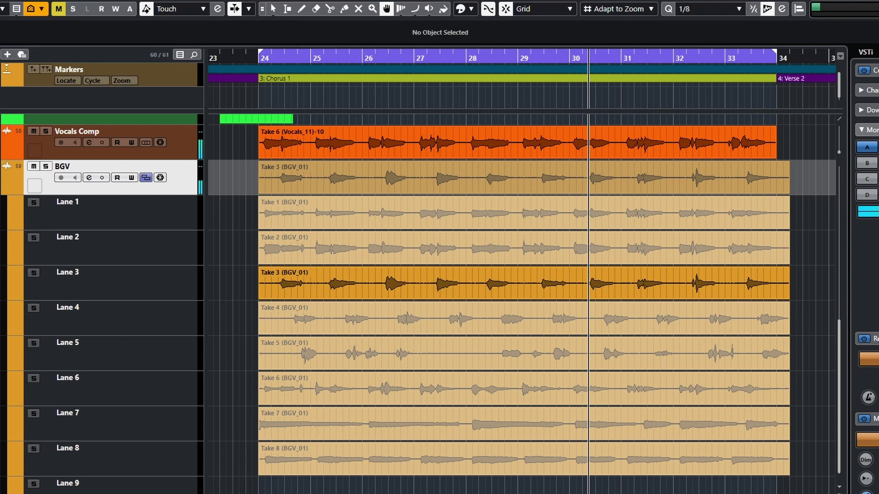
key("space")
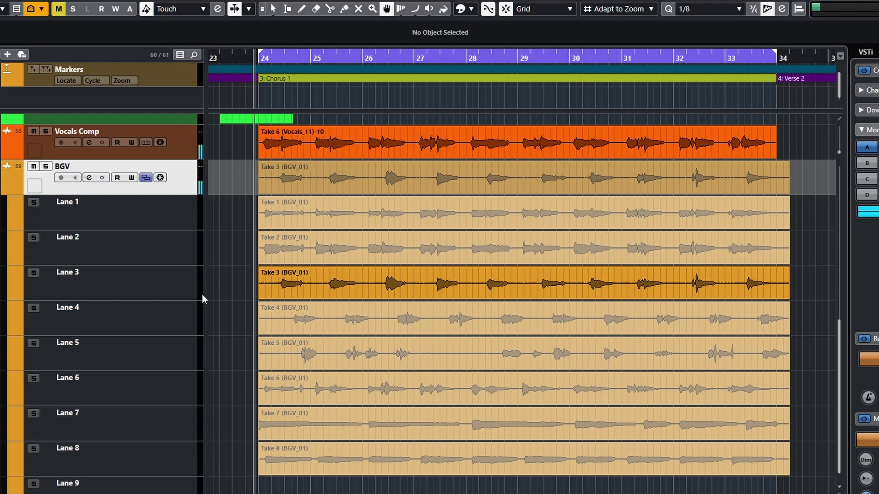
- Make Take 4 the active BGV take, audition it together with Vocals Comp, stop playback and select Lane 4
left_click(299, 322)
key("space")
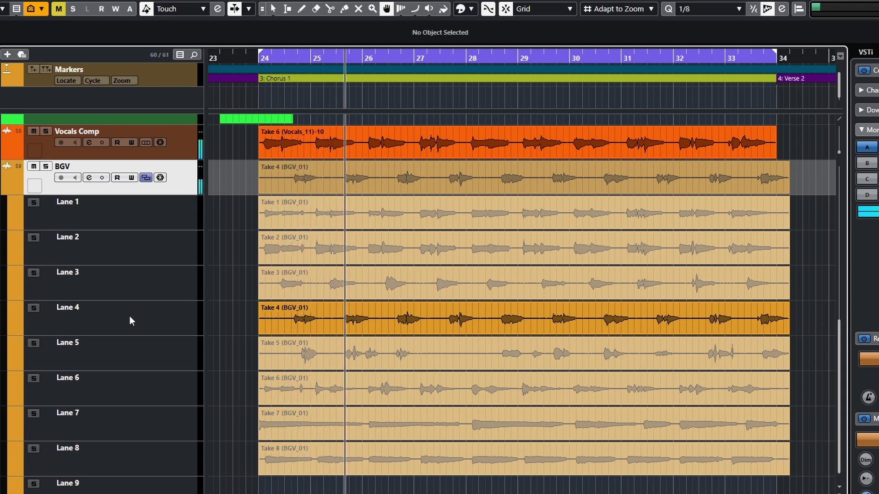
key("space")
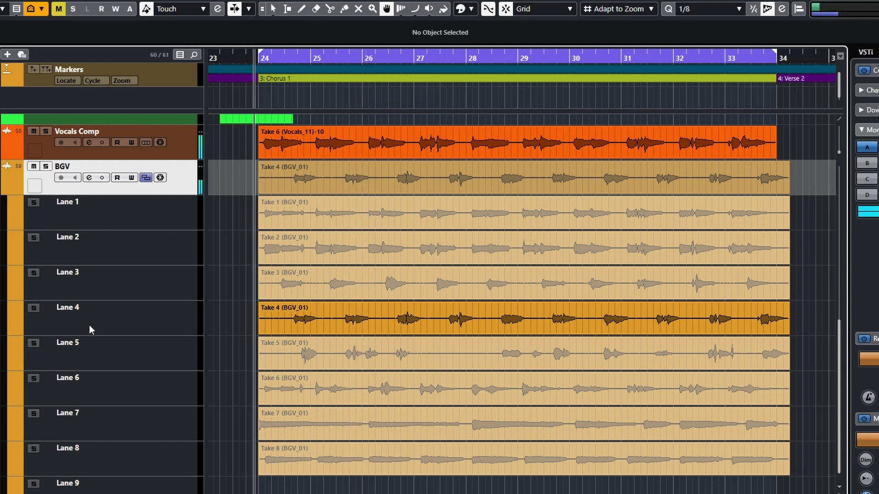
left_click(137, 323)
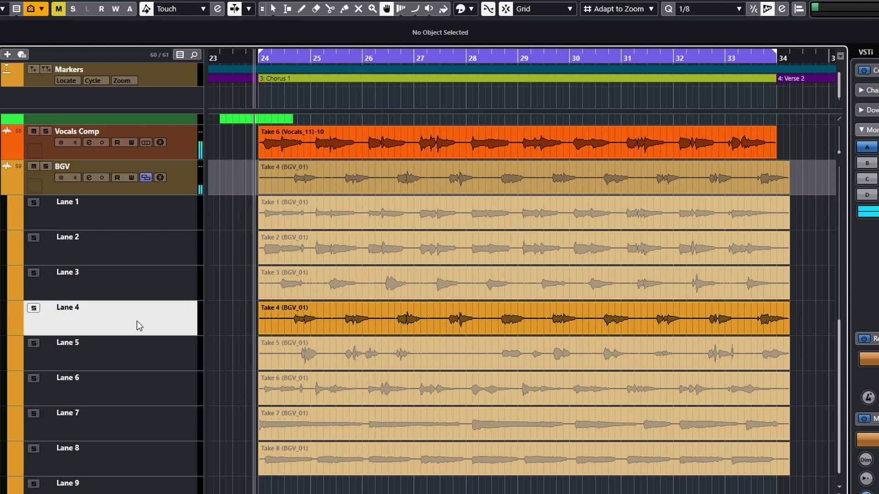
- Remove Lane 4 holding BGV Take 4 and confirm deleting its event
right_click(170, 324)
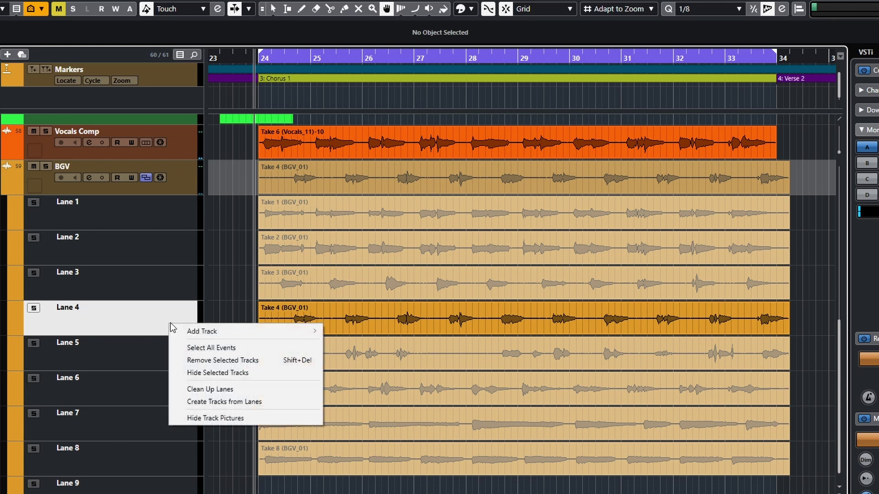
left_click(199, 361)
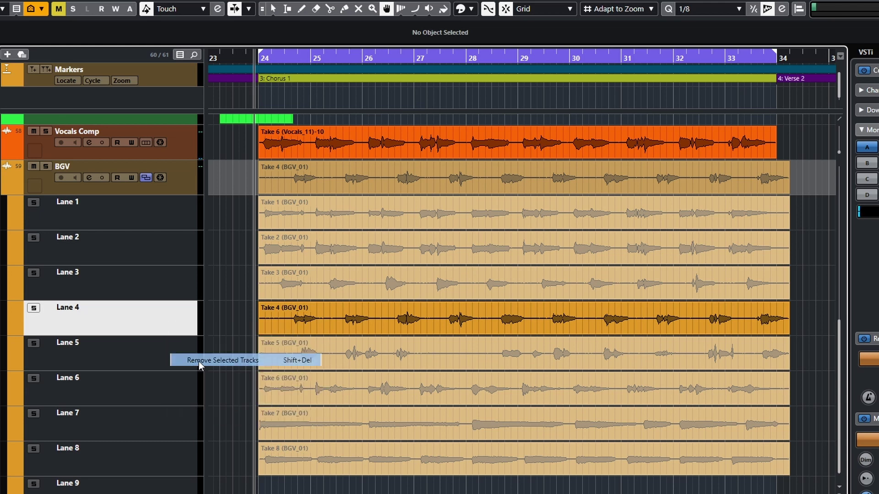
left_click(595, 392)
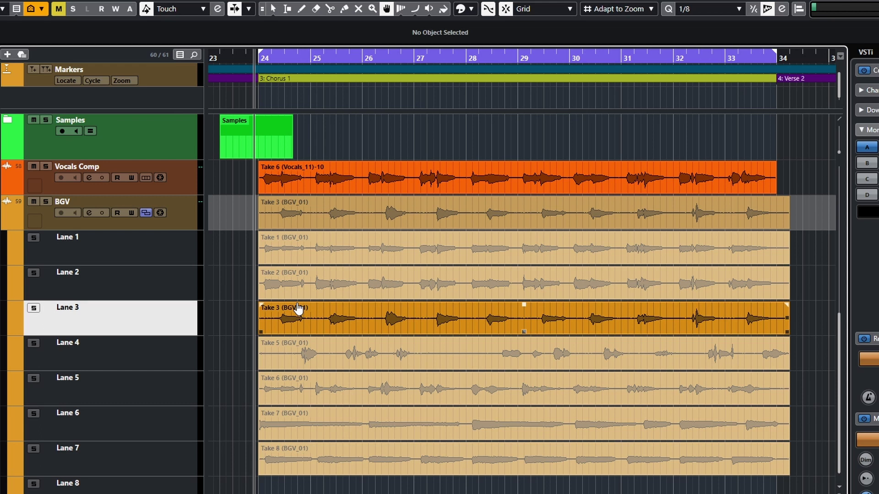
- Make Take 5 the active BGV take, audition it against Vocals Comp, and delete its lane
left_click(277, 359)
left_click(166, 351)
left_click(301, 360)
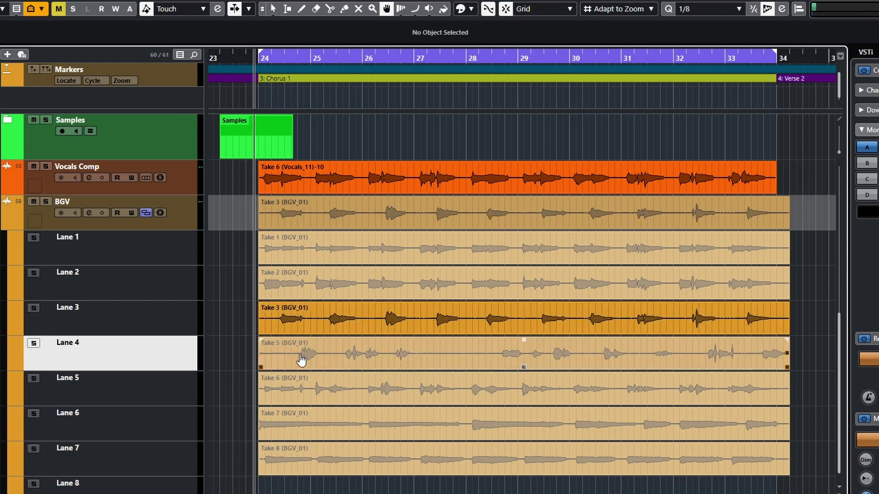
left_click(300, 360)
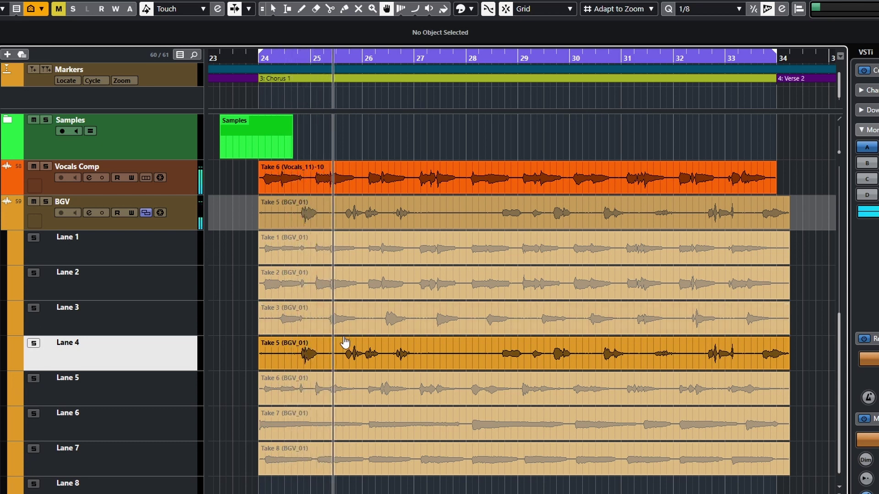
key("space")
right_click(184, 357)
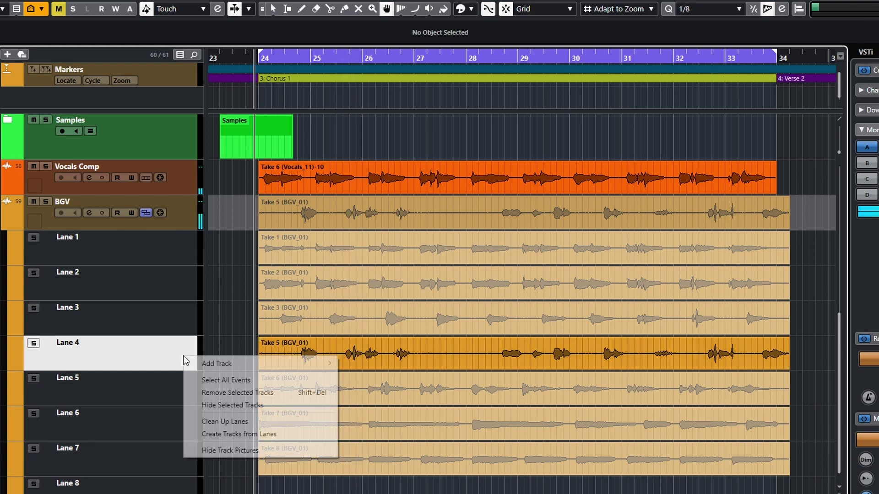
left_click(218, 393)
left_click(600, 391)
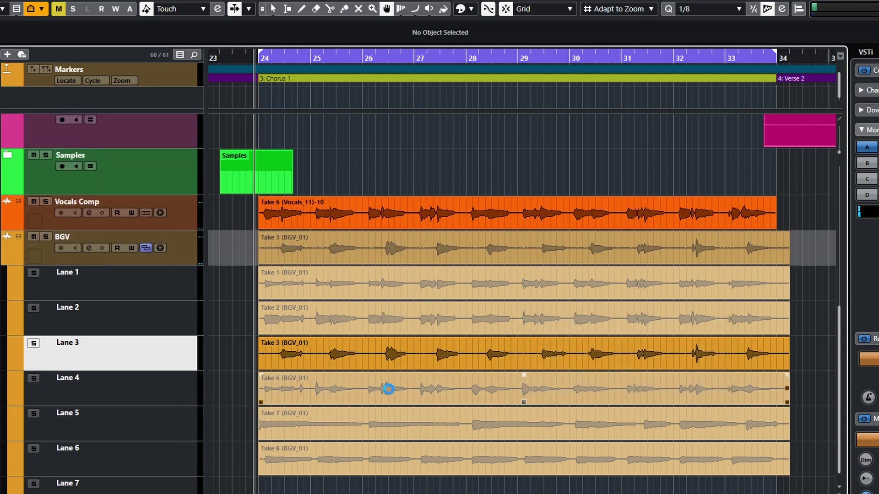
- Make Take 6 the active BGV take and audition it together with Vocals Comp from the start of Chorus 1
left_click(157, 395)
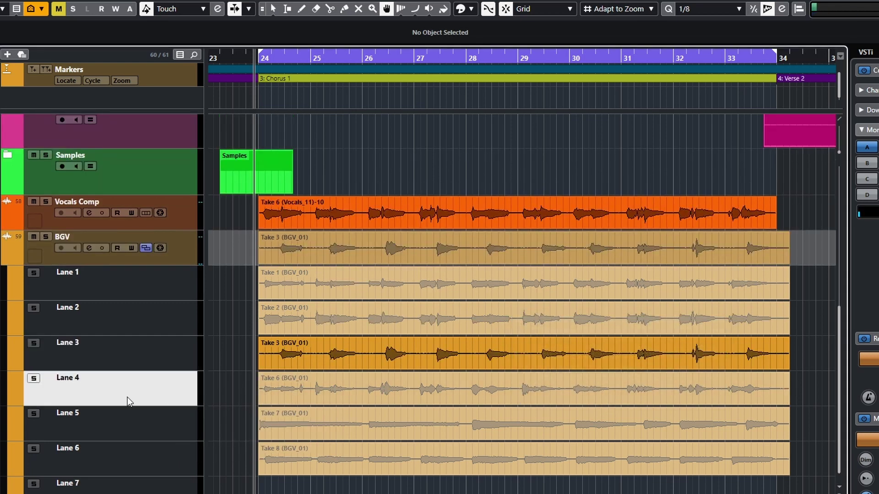
left_click(341, 398)
key("space")
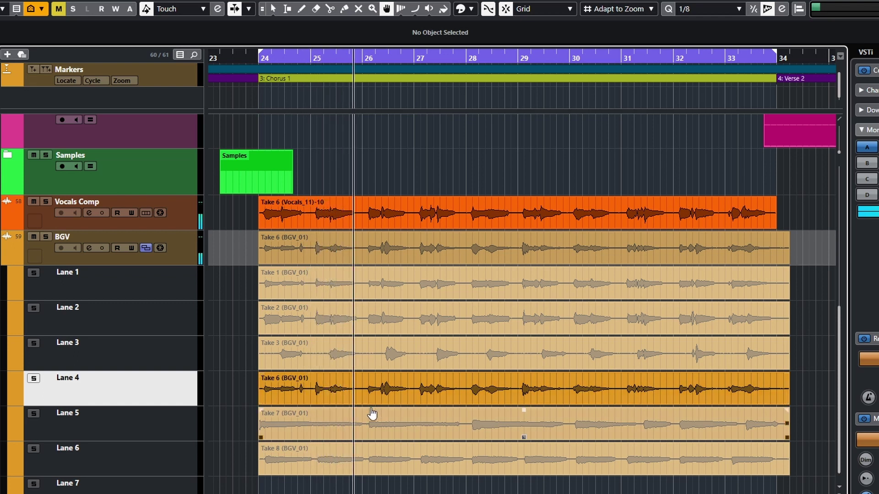
mouse_move(369, 408)
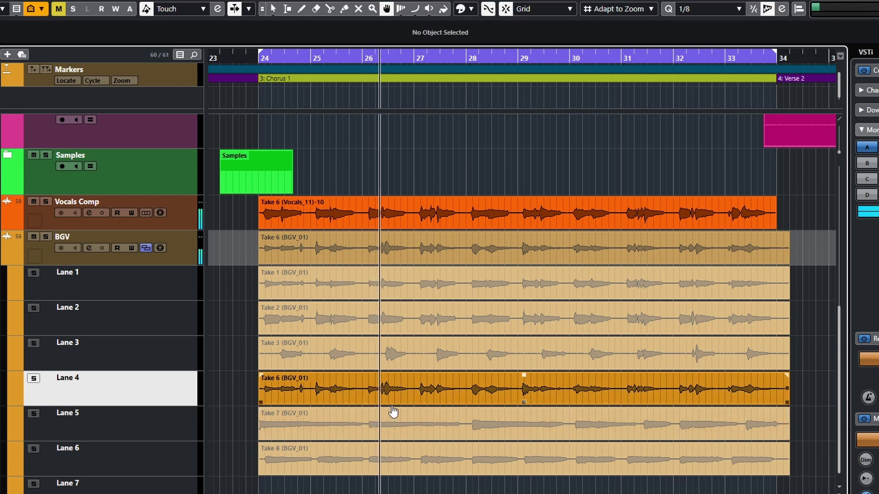
key("space")
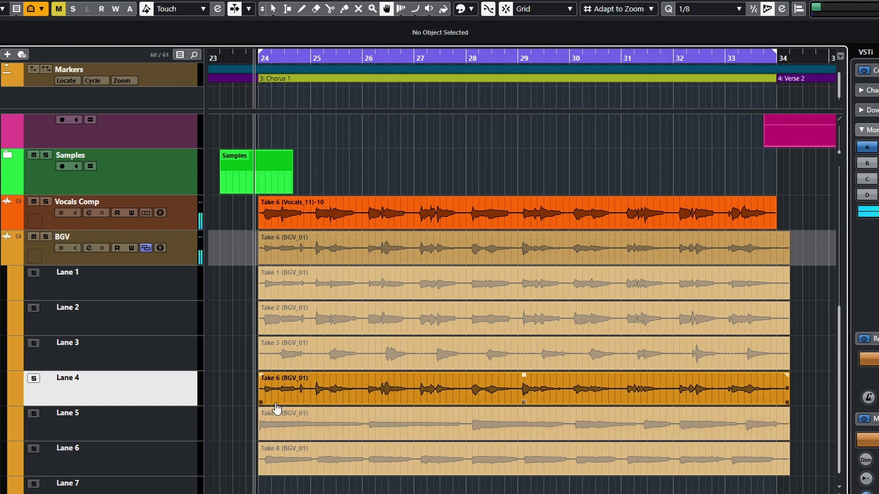
- Make Take 7 the active BGV take, audition it with Vocals Comp, and delete its lane
left_click(311, 426)
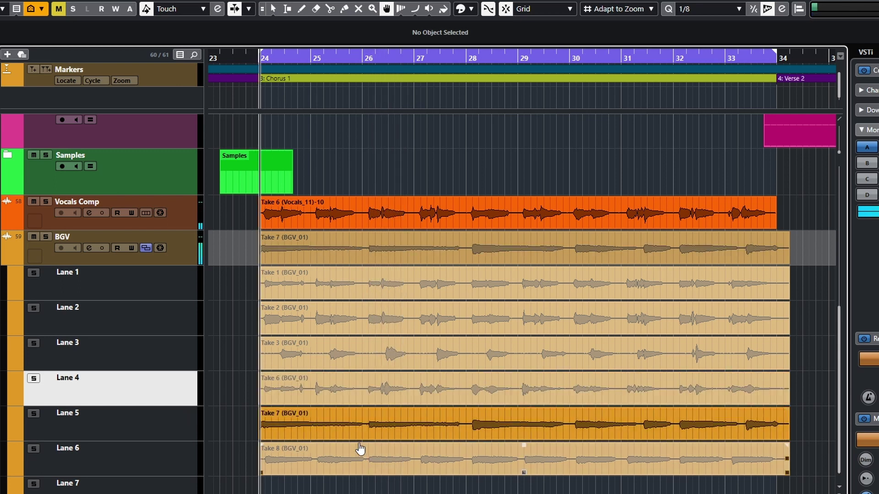
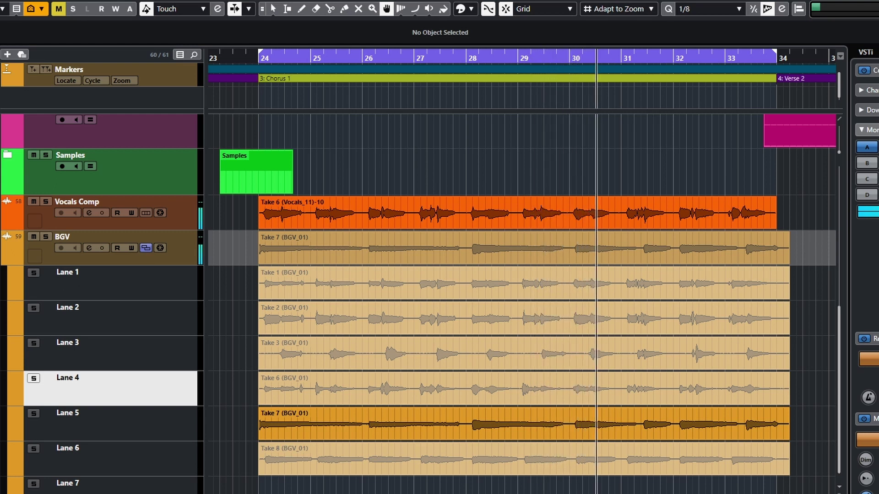
key("space")
left_click(194, 422)
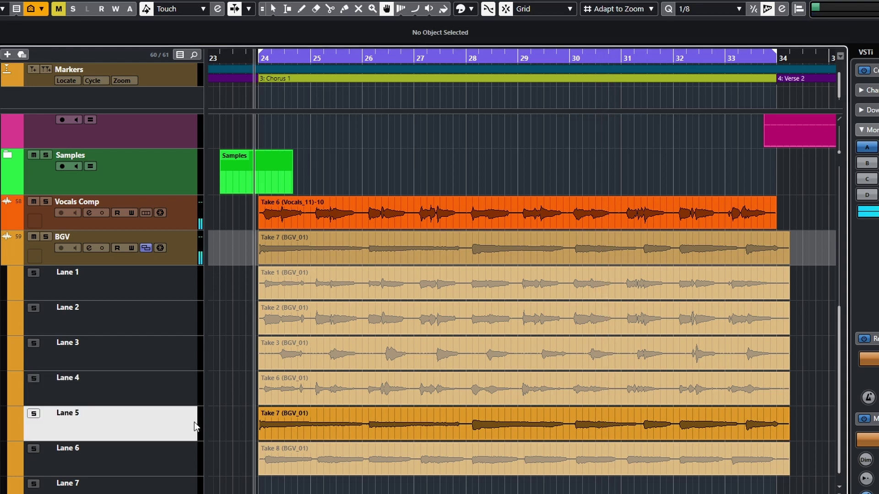
right_click(173, 418)
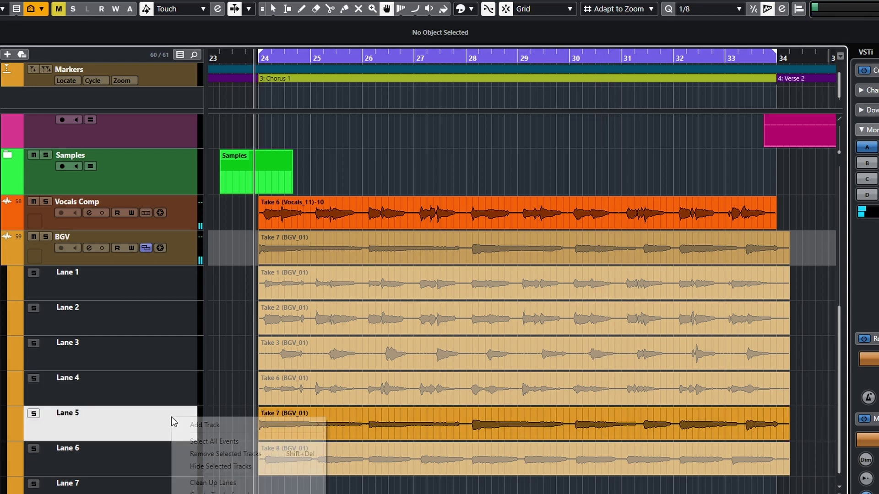
left_click(211, 454)
left_click(585, 393)
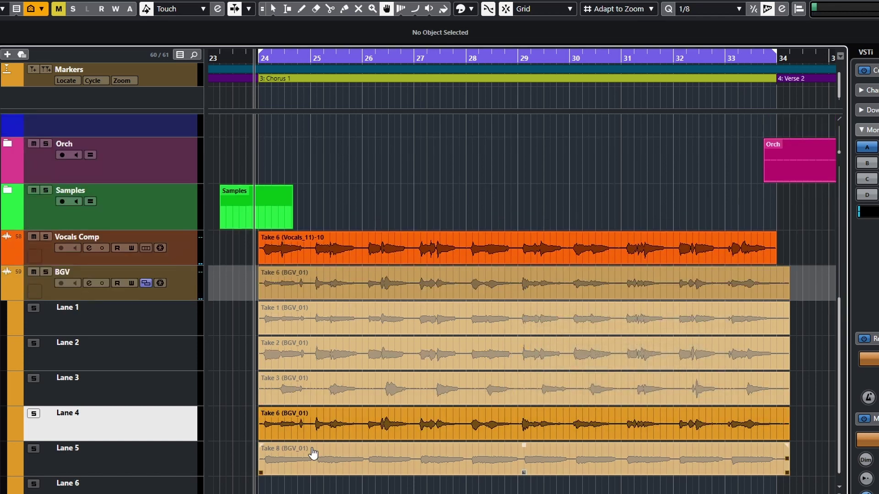
- Make Take 8 the active BGV take, audition it with Vocals Comp, and delete its lane
left_click(186, 466)
left_click(291, 470)
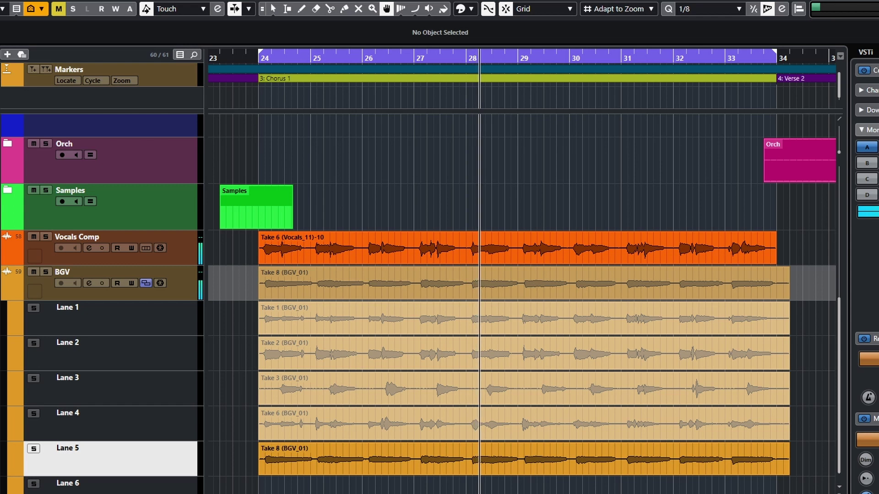
key("space")
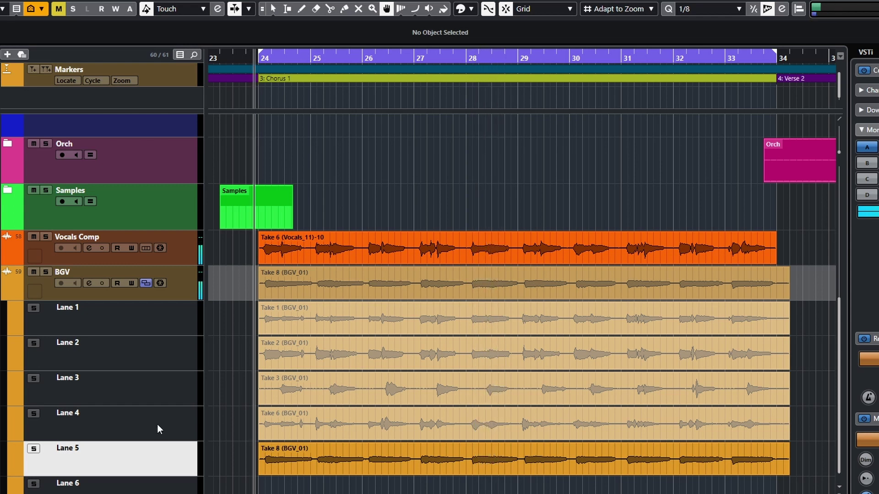
right_click(178, 465)
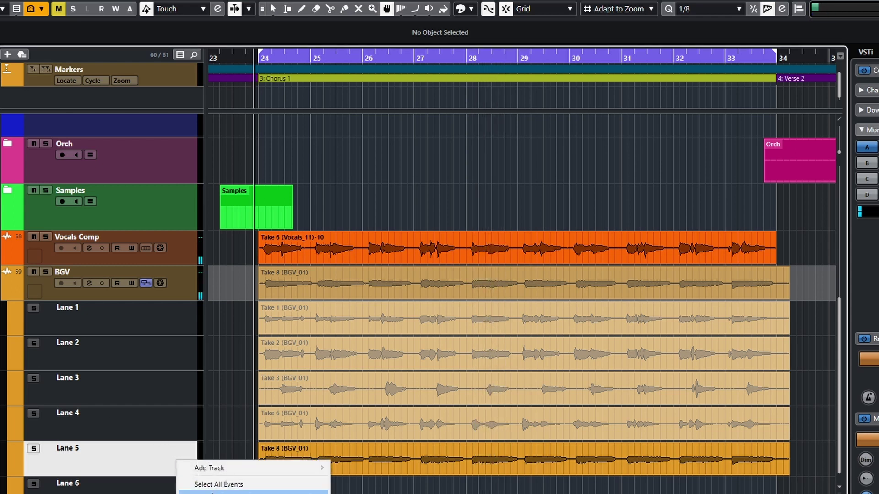
key("Delete")
left_click(595, 392)
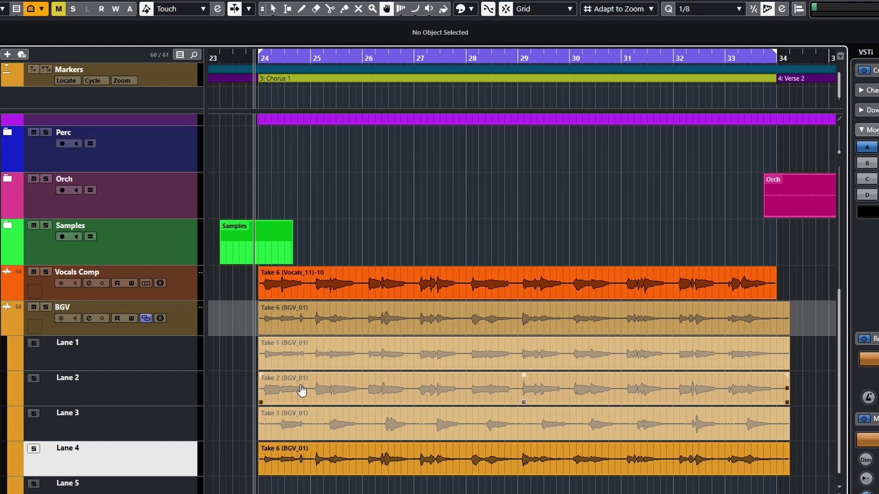
- Recheck Take 3 against Vocals Comp and remove its lane from the BGV track
left_click(180, 435)
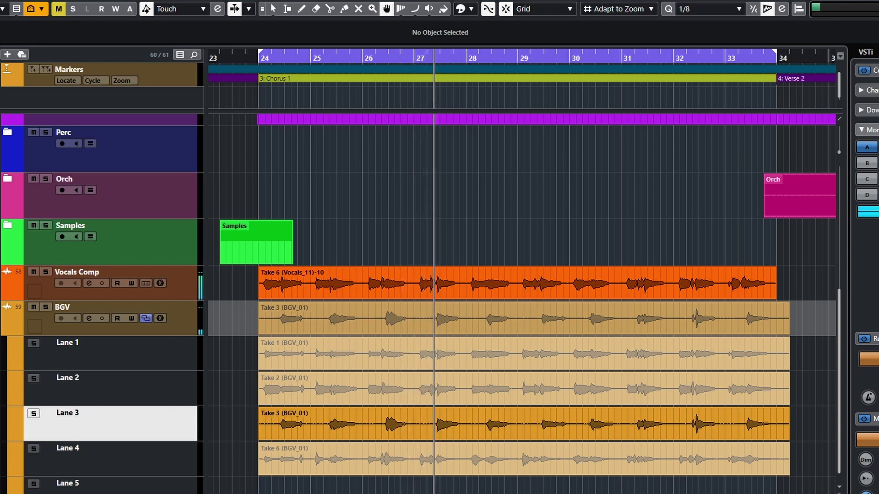
right_click(176, 433)
left_click(220, 461)
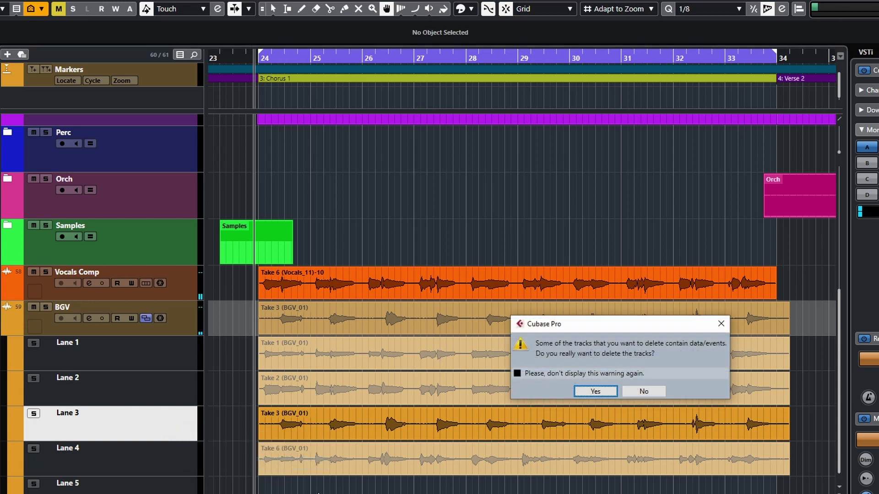
left_click(605, 396)
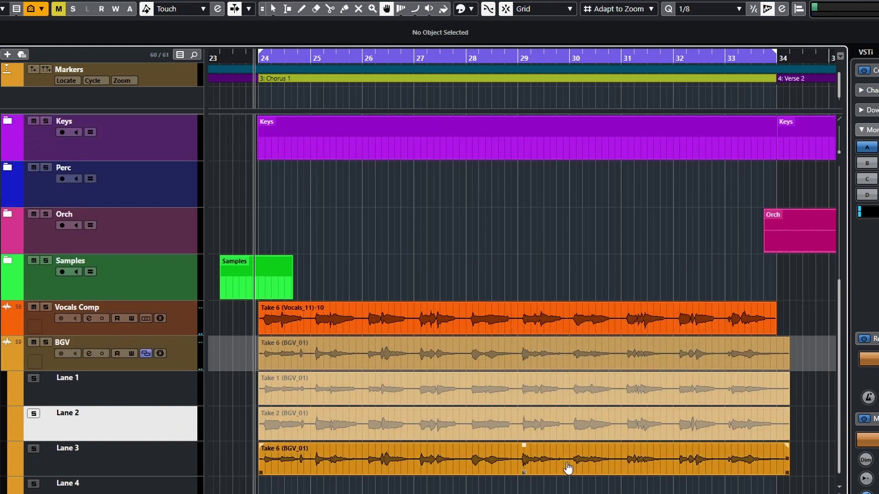
- Fine-tune the event volume of BGV Take 2 and set Take 6's event volume to 1.01 dB
left_click(349, 418)
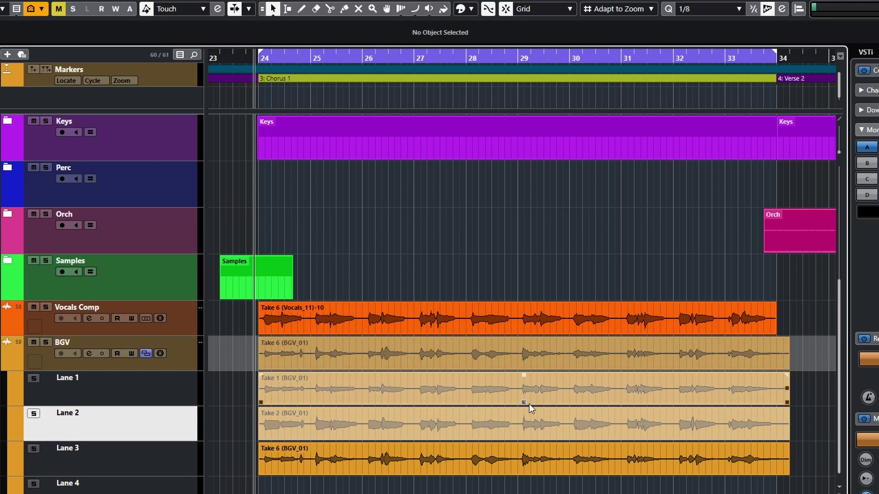
left_click_drag(524, 410, 525, 412)
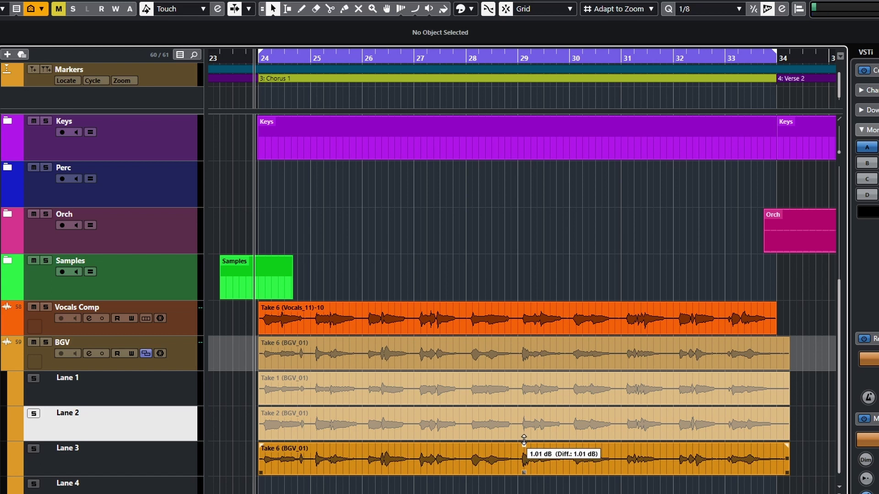
left_click_drag(523, 441, 524, 441)
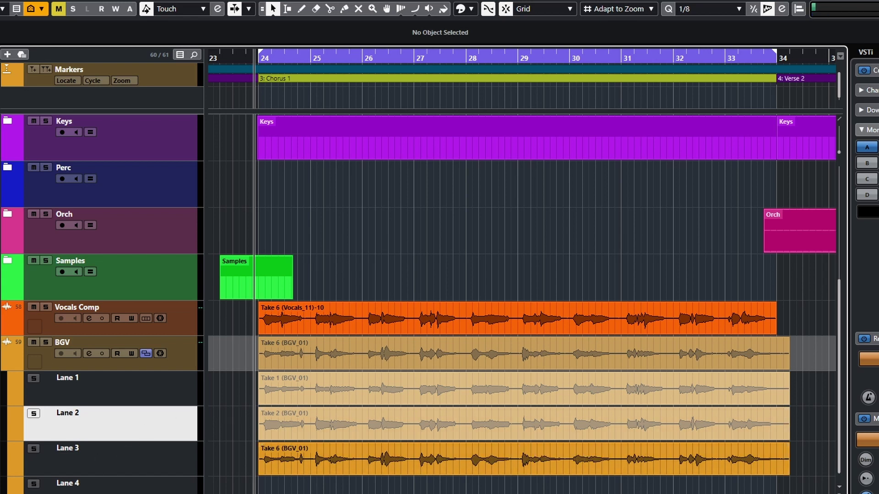
- Audition BGV Takes 1, 2 and 6 in turn over the whole of Chorus 1 by making each the active take
left_click(92, 390)
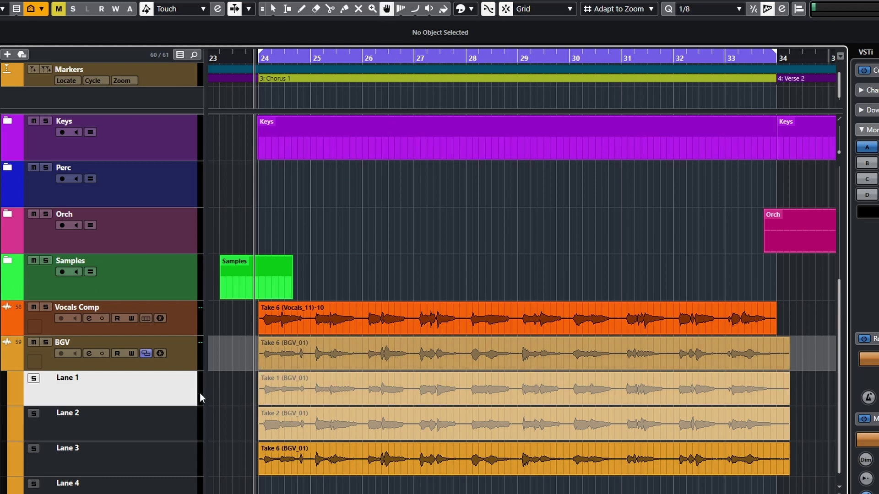
left_click(318, 396)
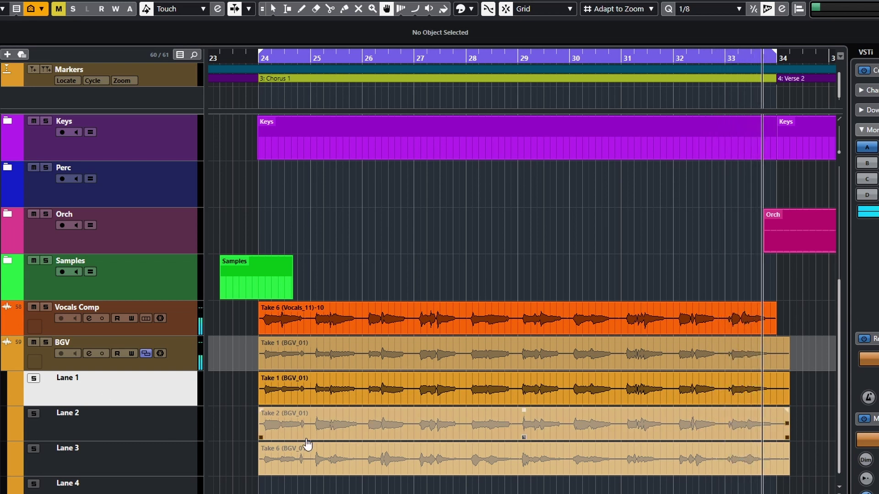
left_click(325, 436)
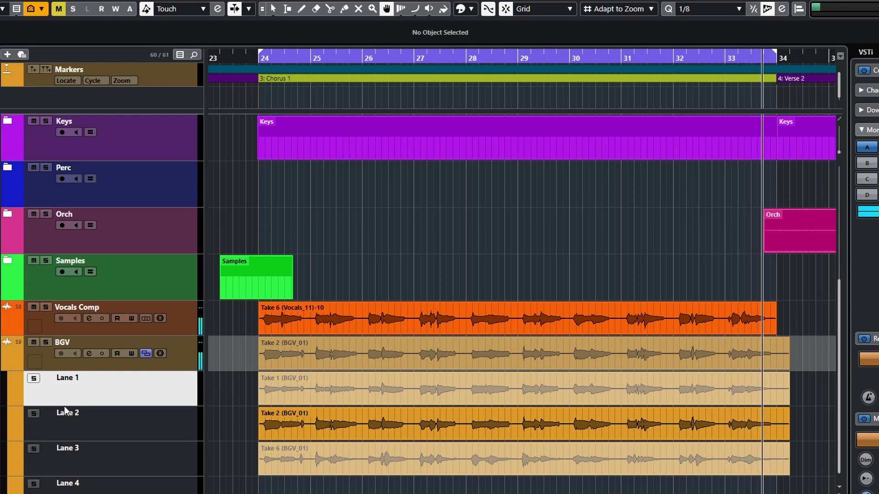
left_click(306, 471)
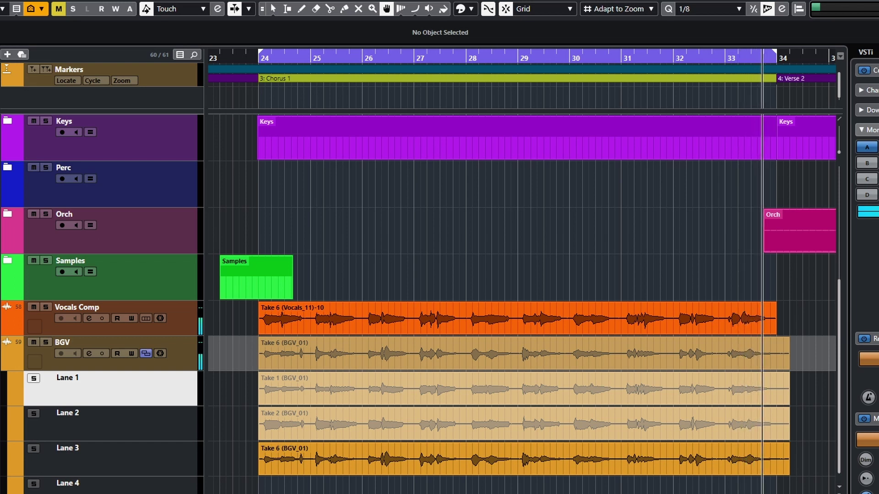
- Trim the ends of BGV Takes 1, 2 and 6 back to bar 34, the end of Chorus 1
left_click(189, 347)
left_click_drag(786, 402, 775, 400)
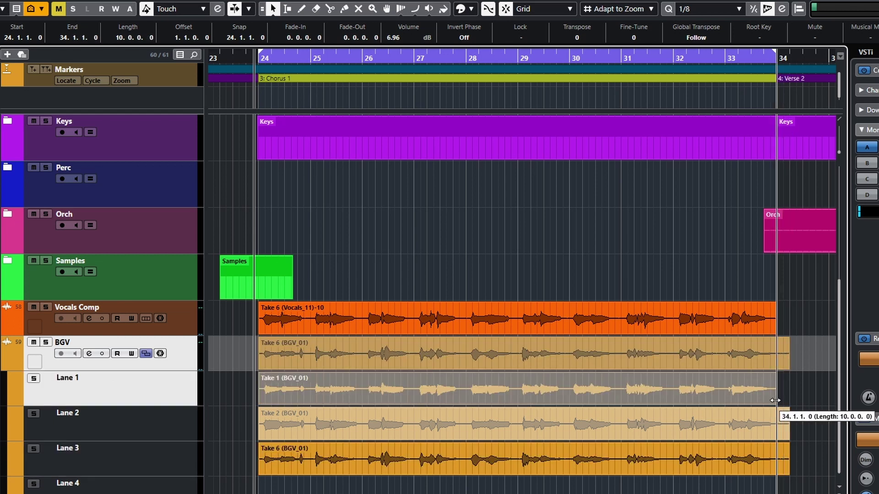
left_click_drag(788, 440, 777, 439)
left_click_drag(786, 474, 776, 474)
- Create separate tracks from the BGV lanes and select the BGV - 1 track
left_click(325, 402)
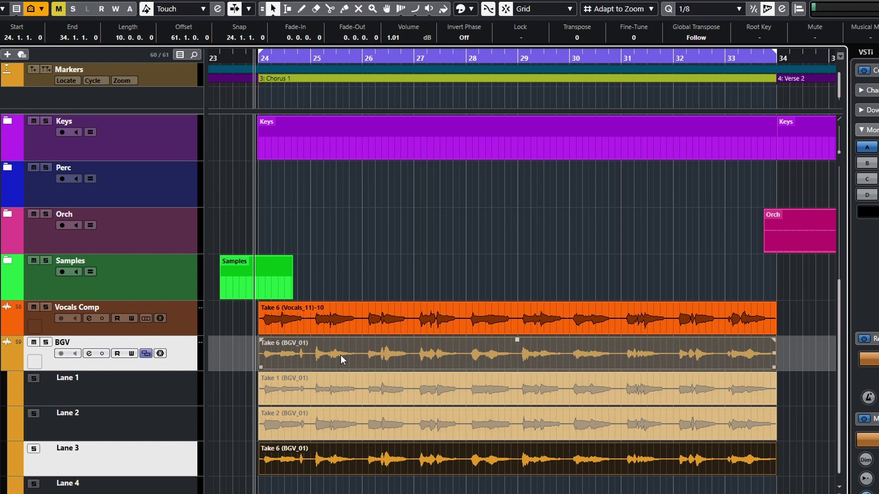
right_click(186, 366)
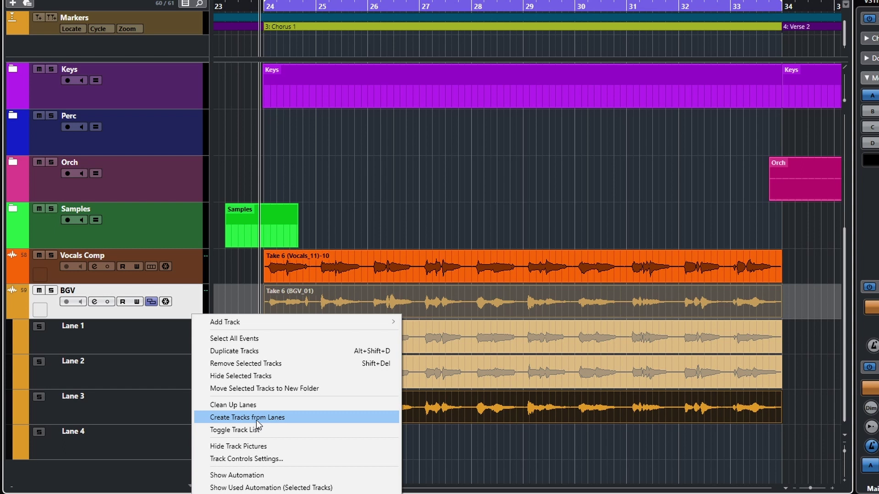
left_click(256, 418)
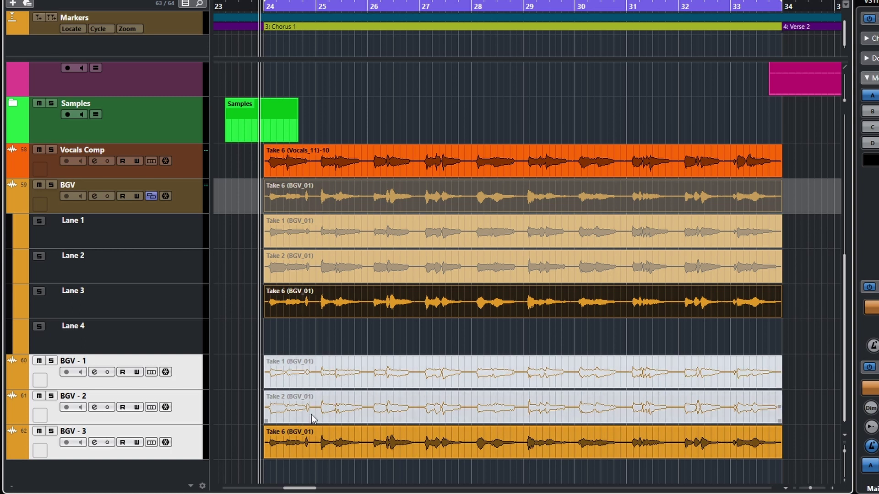
left_click(194, 417)
left_click(189, 378)
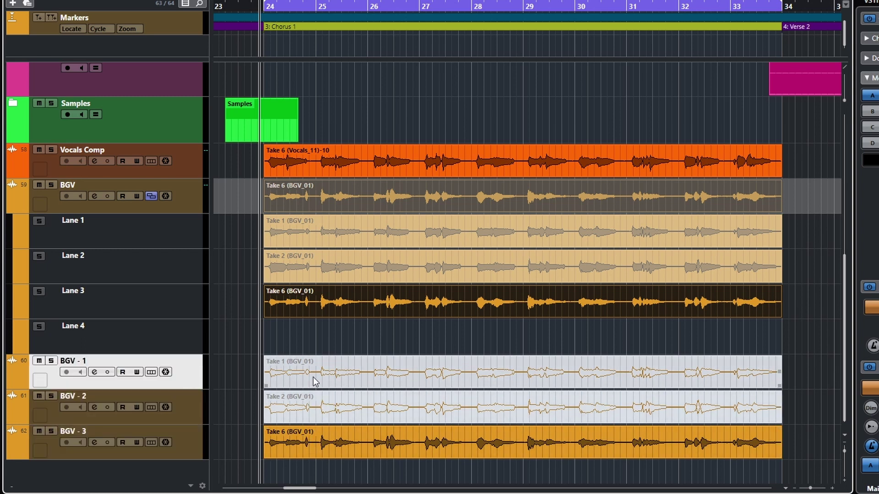
- Unmute the Take 1 event on the BGV - 1 track and the Take 2 event on the BGV - 2 track
left_click(314, 376)
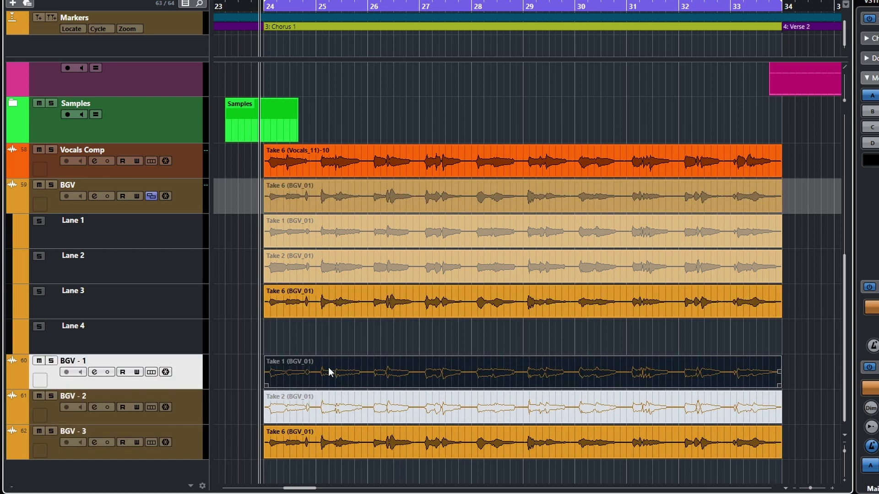
key("shift+u")
left_click(469, 411)
key("shift+u")
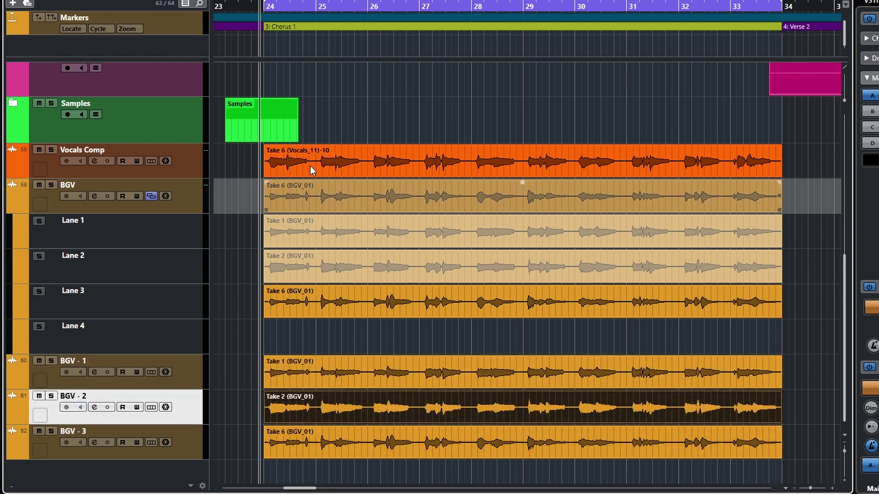
left_click(329, 376)
left_click(326, 391)
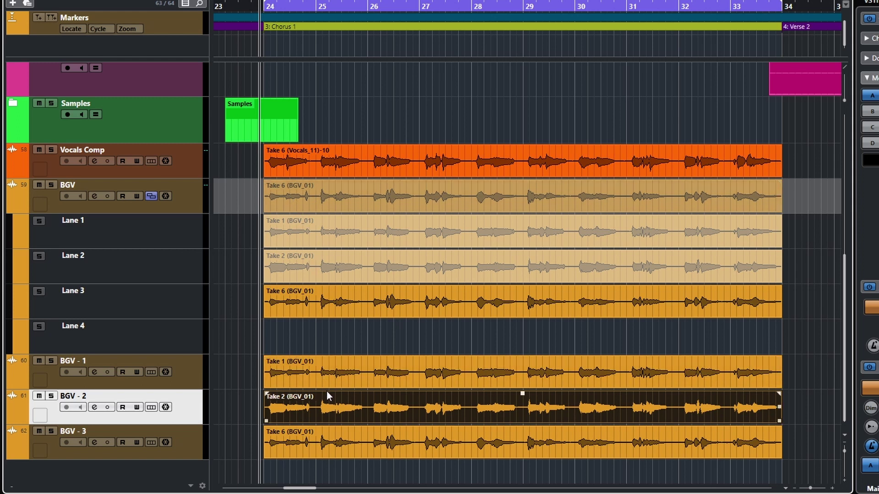
left_click(319, 430)
left_click(787, 446)
- Hide the lanes of the original BGV track and remove that track together with its events
left_click(156, 197)
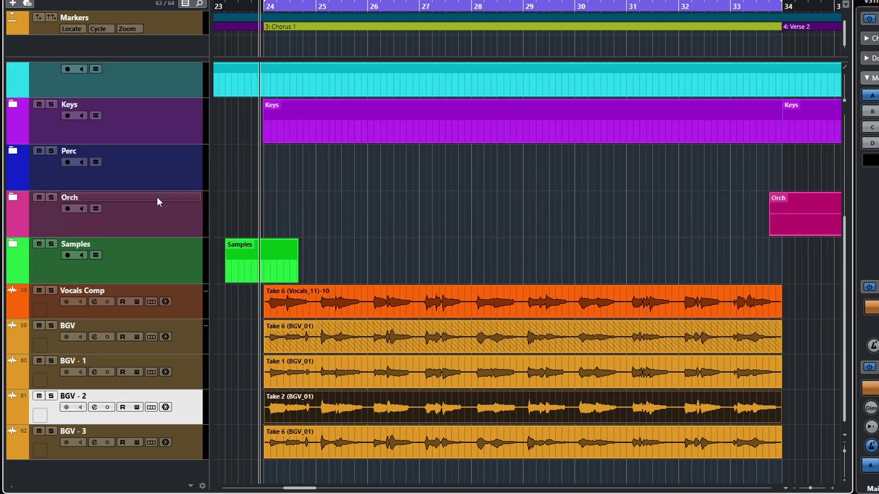
left_click(181, 343)
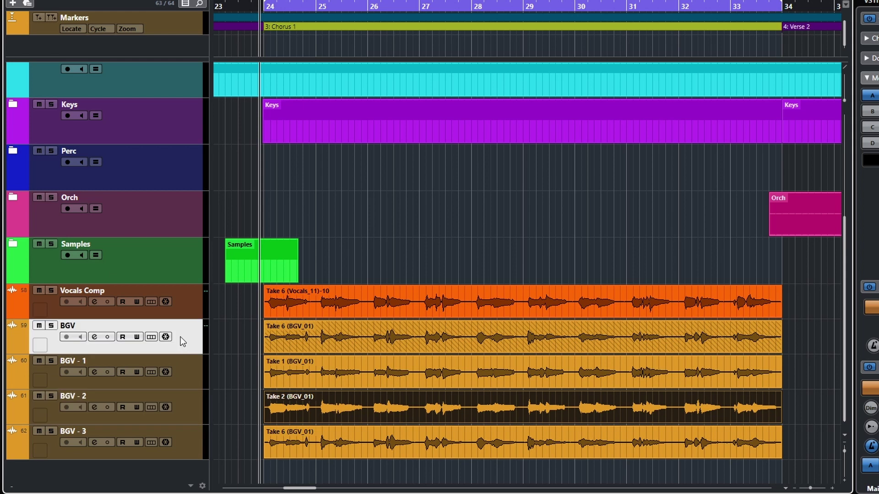
right_click(188, 342)
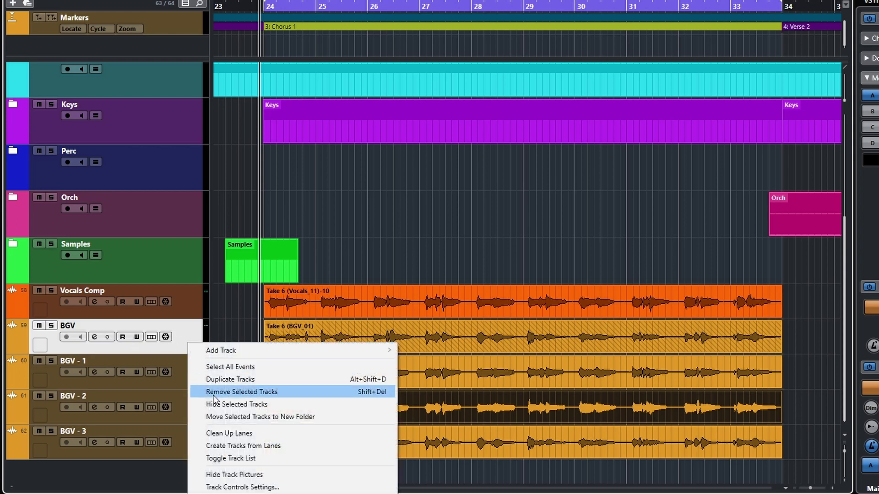
left_click(228, 392)
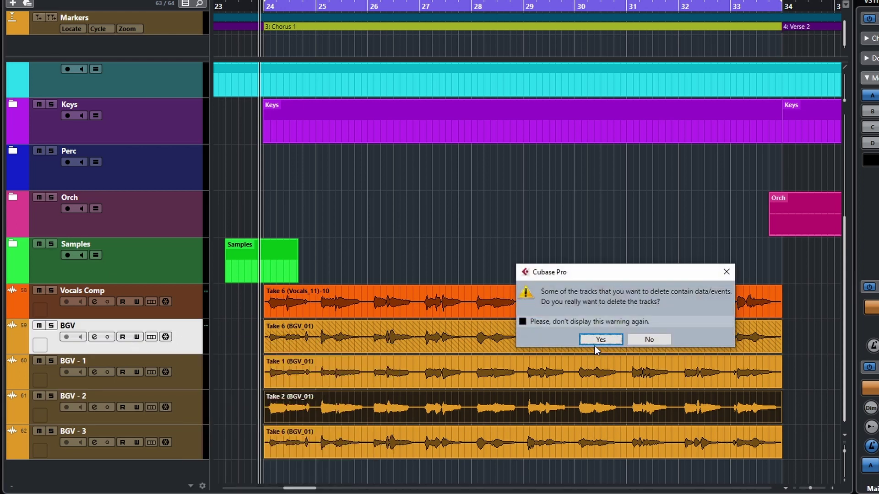
key("Escape")
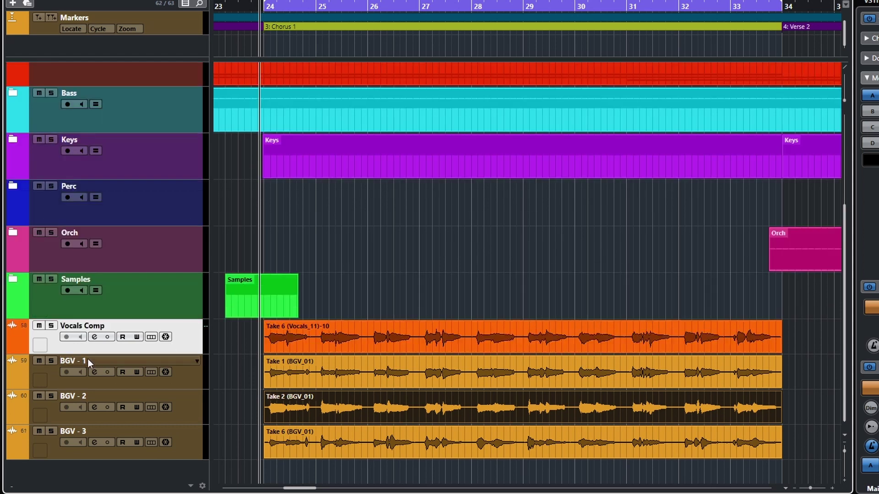
- Rename the BGV - 1 track as BGV 1
double_click(89, 359)
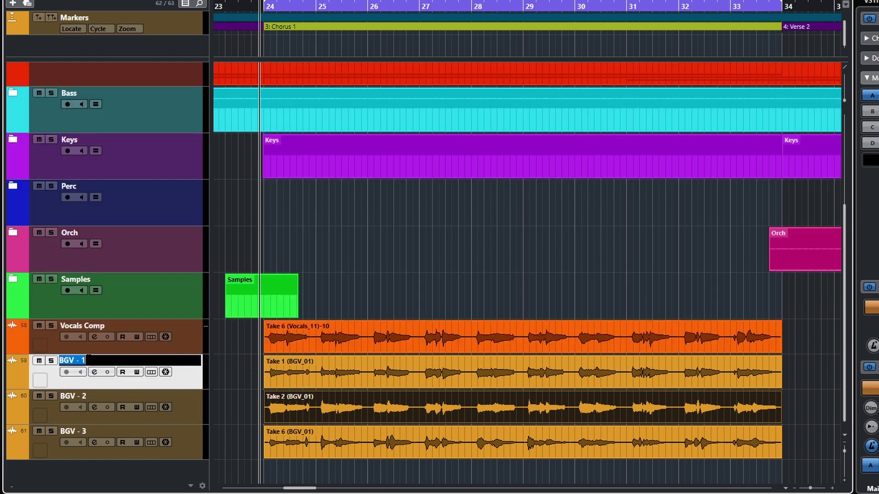
key("BackSpace")
key("BackSpace")
key("BackSpace")
type("1")
key("Return")
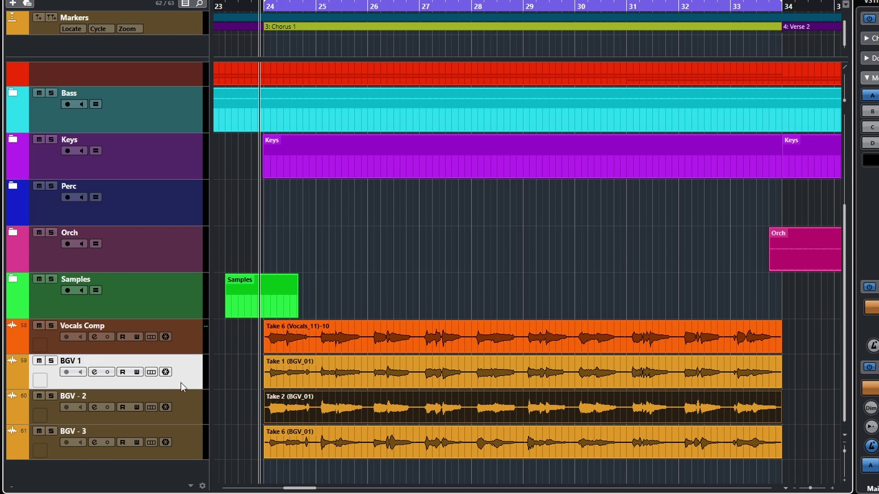
- Rename the BGV - 2 track as BGV 2
double_click(108, 395)
key("End")
key("BackSpace")
type("2")
key("Return")
- Rename the BGV - 3 track as BGV 3
left_click(105, 443)
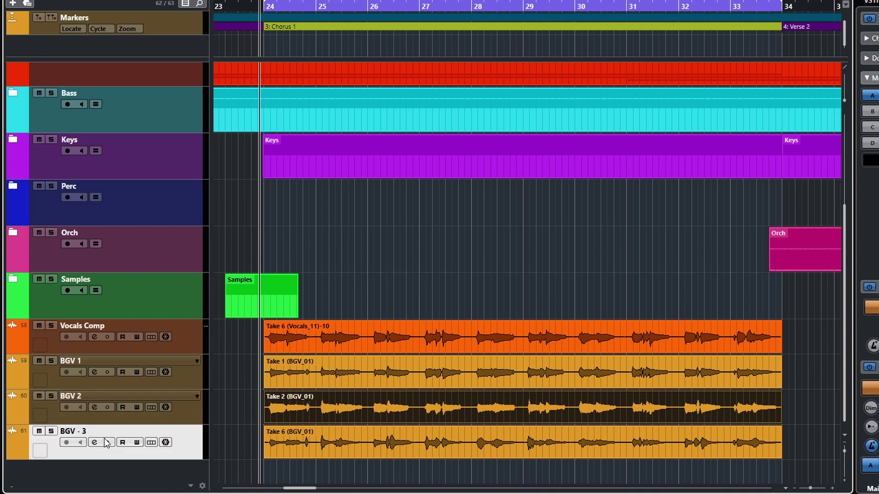
double_click(103, 431)
key("End")
key("BackSpace")
key("BackSpace")
key("BackSpace")
type("3")
key("Return")
- Play back the start of Chorus 1 to hear the three BGV tracks together with the comped lead
key("space")
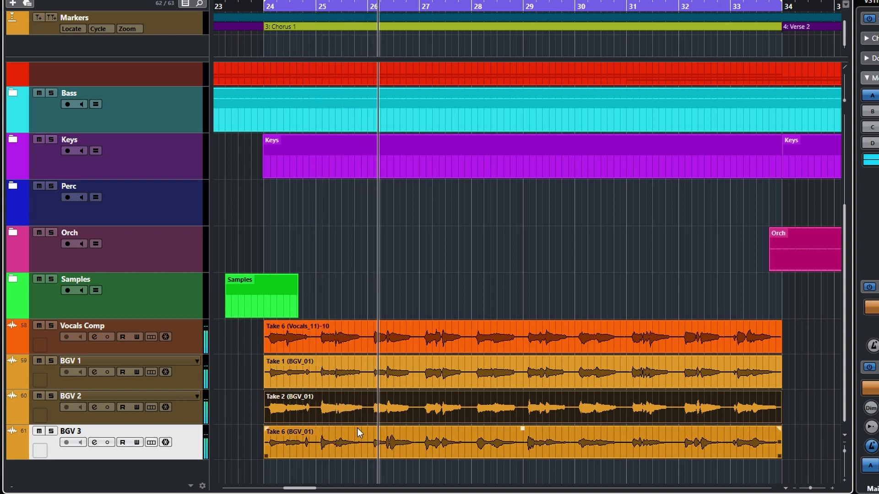
key("space")
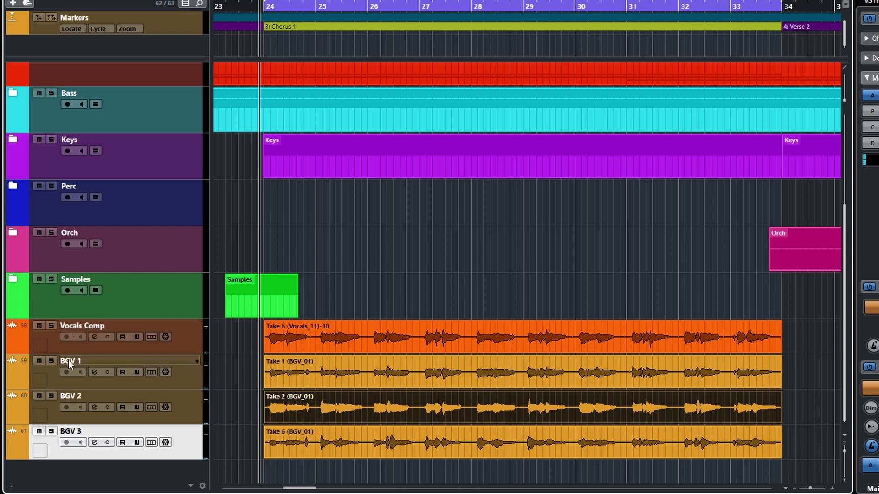
- Move the Vocals Comp, BGV 1, BGV 2 and BGV 3 tracks together into a new folder
left_click(200, 342)
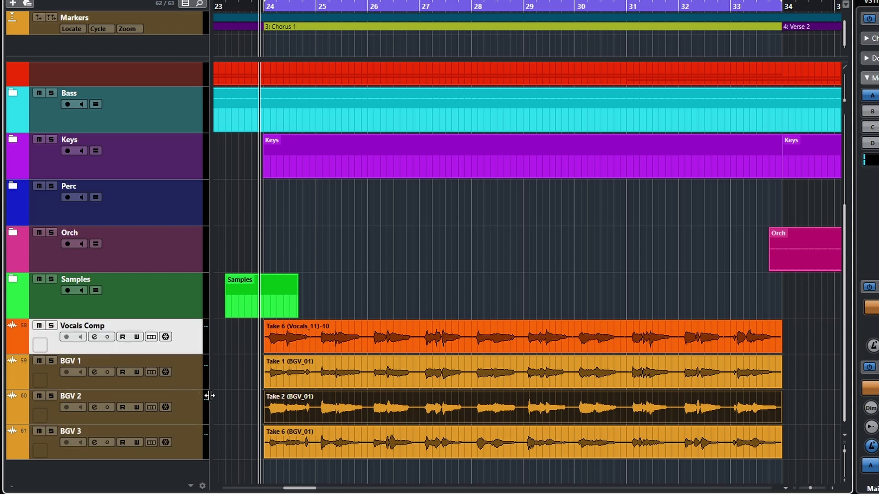
left_click(417, 449)
left_click(198, 443, "shift")
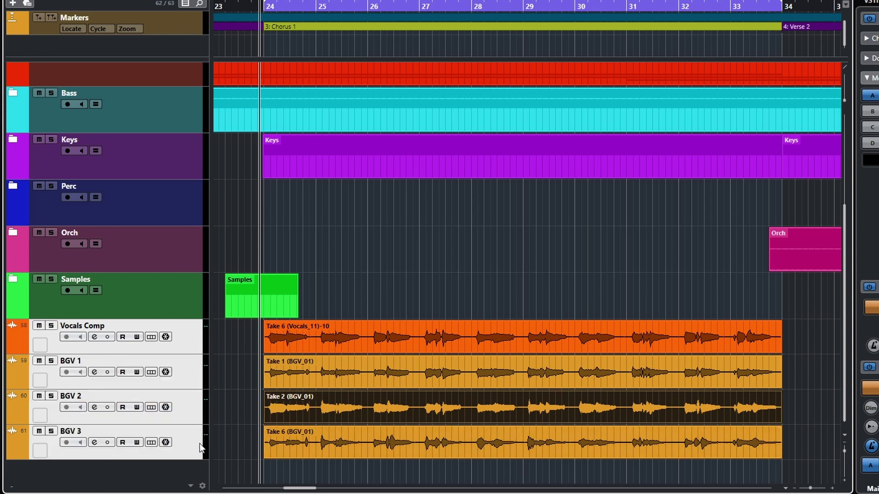
left_click(189, 446)
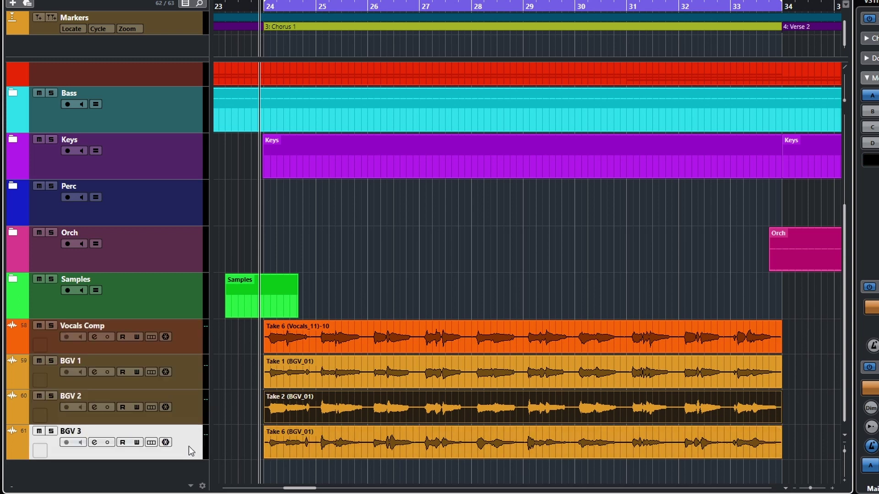
left_click(193, 412)
left_click(186, 373)
left_click(183, 343)
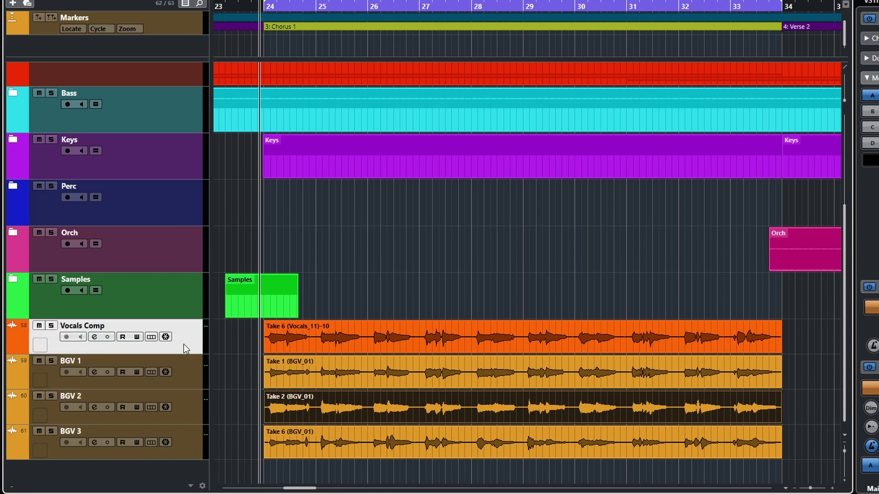
left_click(192, 445, "shift")
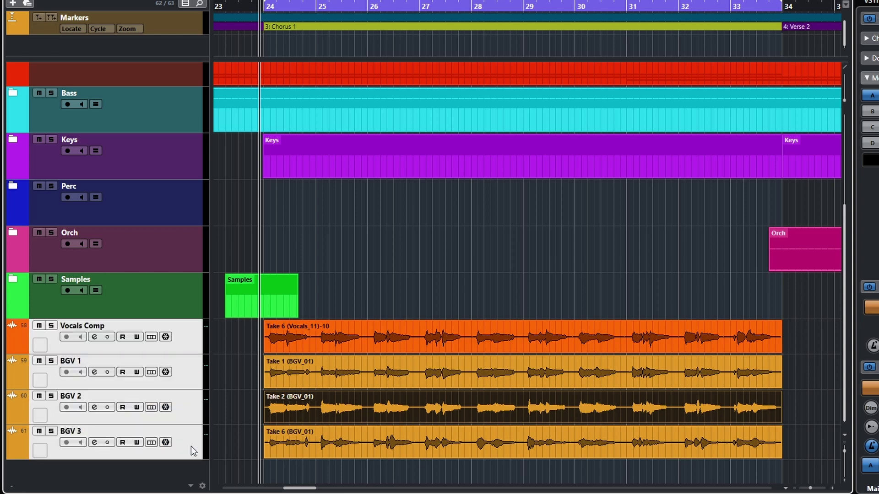
right_click(191, 446)
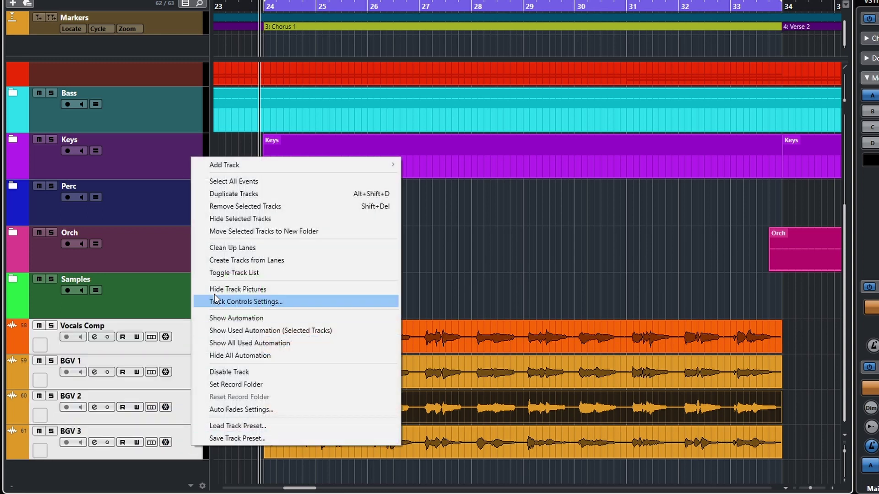
left_click(235, 234)
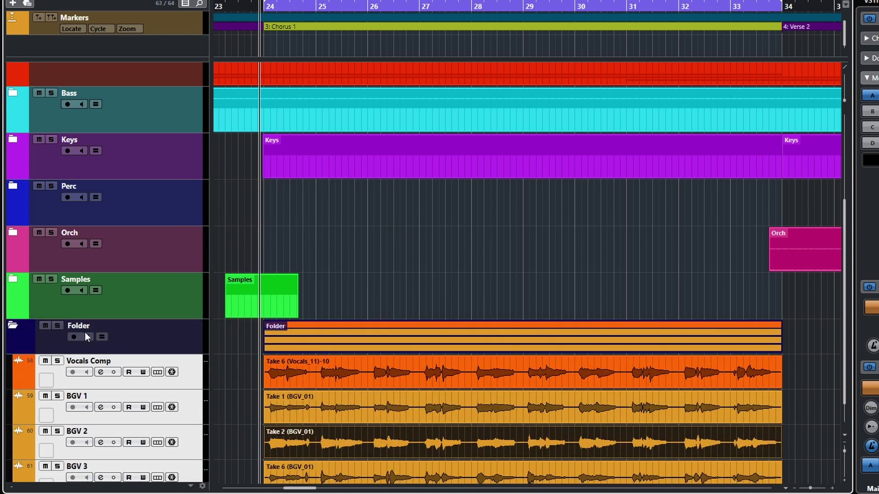
- Rename the new folder track as Vocals and color it orange to match the lead vocal track
left_click(77, 332)
double_click(77, 326)
type("Vocals")
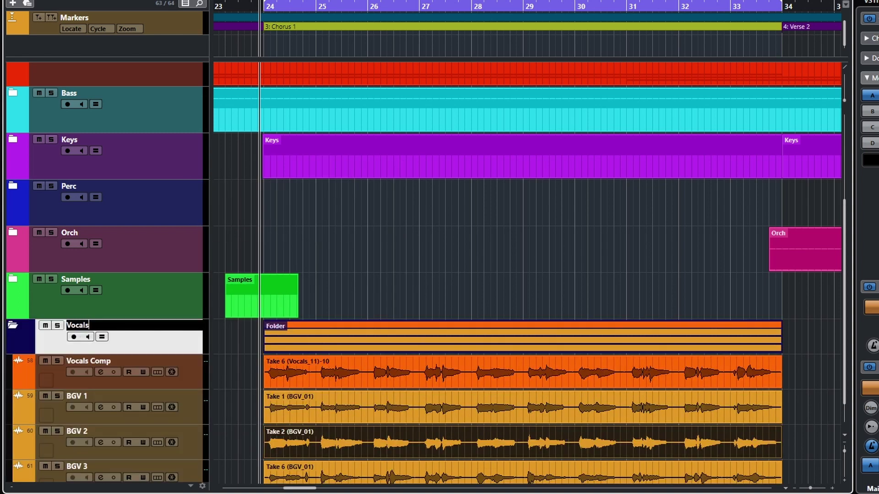
key("Return")
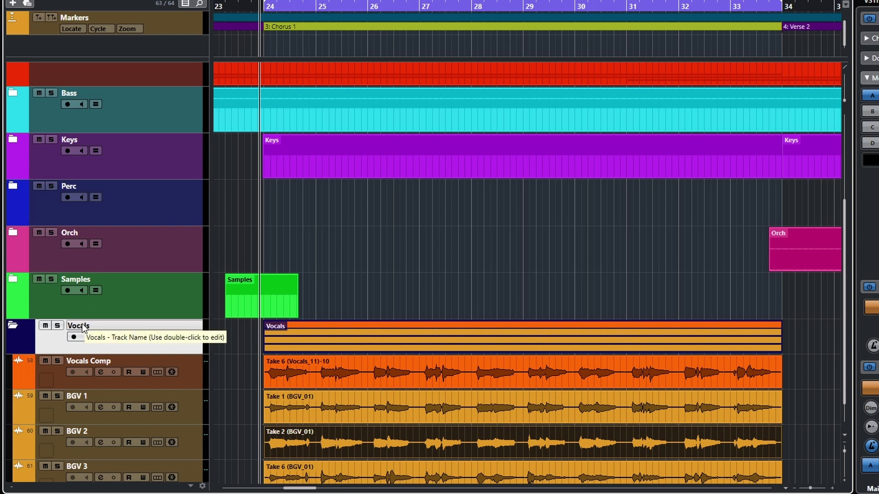
left_click(29, 349)
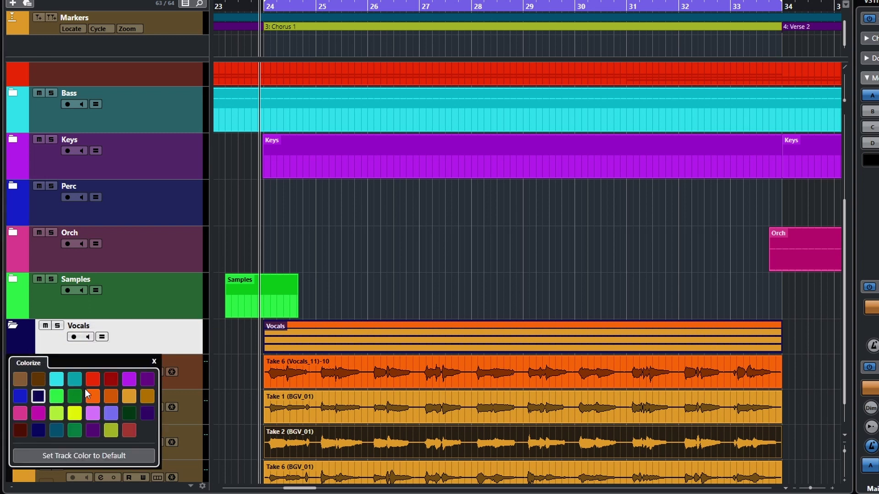
left_click(95, 396)
left_click(151, 347)
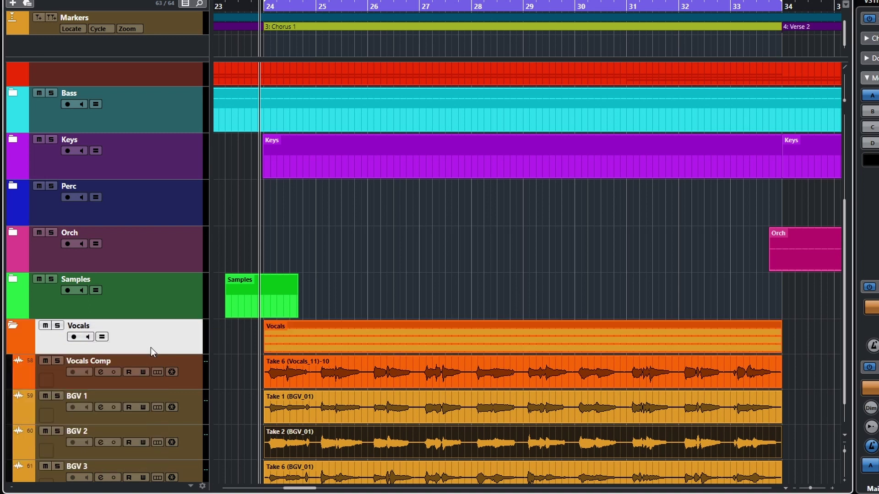
- Rename the Vocals Comp track as VOX Comp and collapse the Vocals folder
double_click(81, 363)
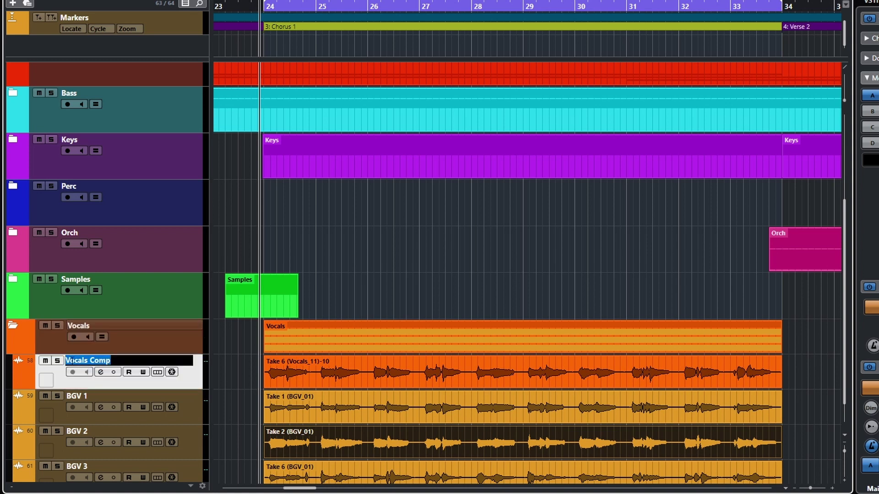
key("Return")
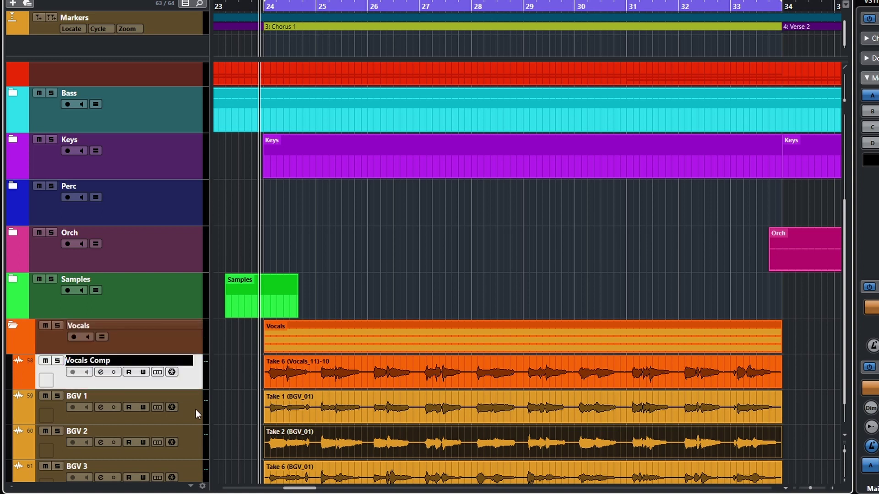
key("Home")
type("VOX")
key("Delete")
key("Delete")
key("Delete")
key("Delete")
key("Delete")
key("Delete")
key("Return")
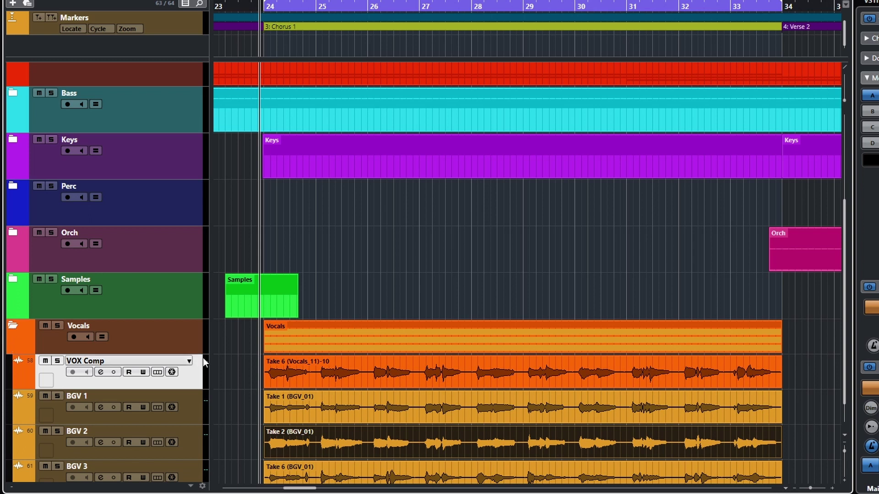
scroll(363, 391, "down", 1)
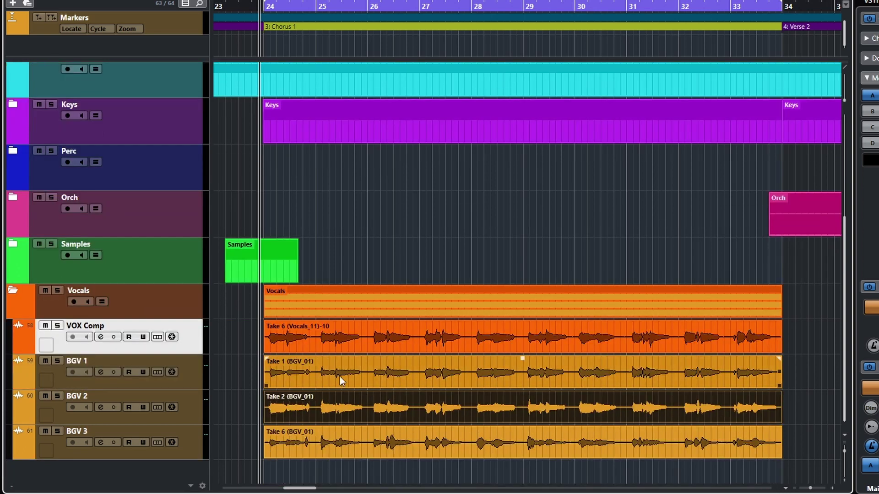
left_click(14, 291)
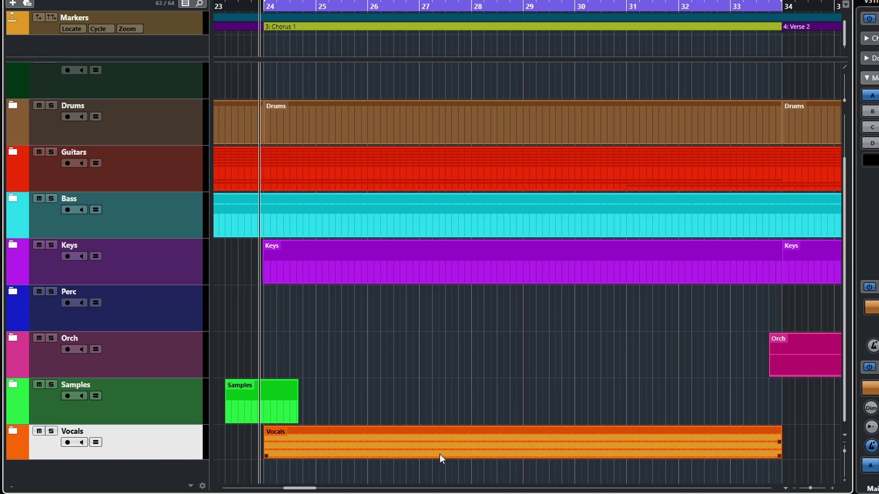
- Review the full arrangement from Intro to Outro with the Vocals folder placed at Chorus 1
key("g")
key("g")
key("g")
key("g")
key("g")
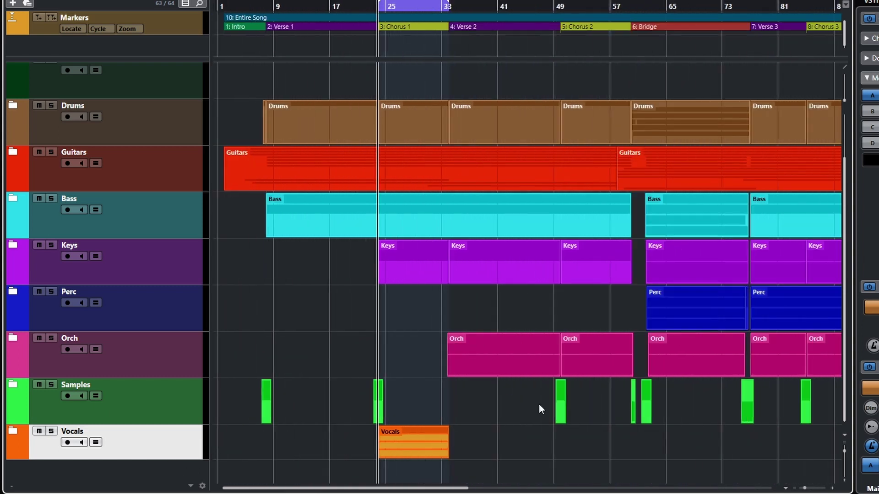
key("g")
key("h")
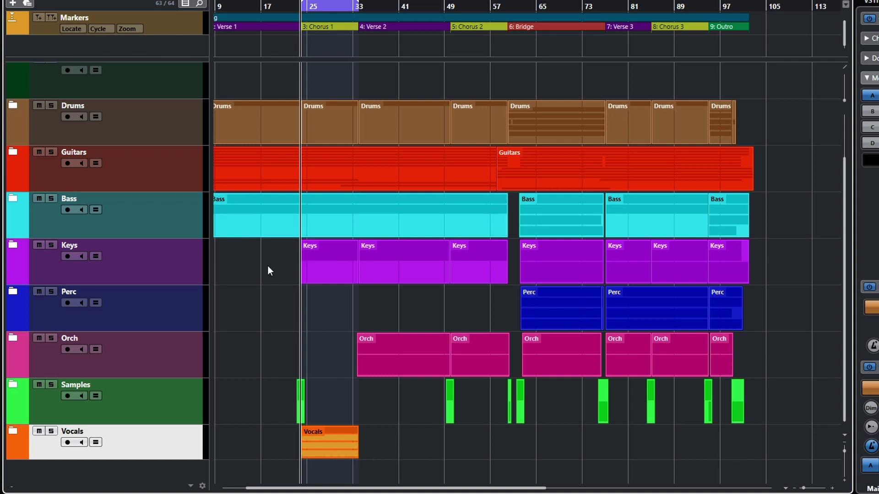
scroll(385, 408, "left", 3)
scroll(385, 408, "up", 2)
scroll(385, 408, "down", 2)
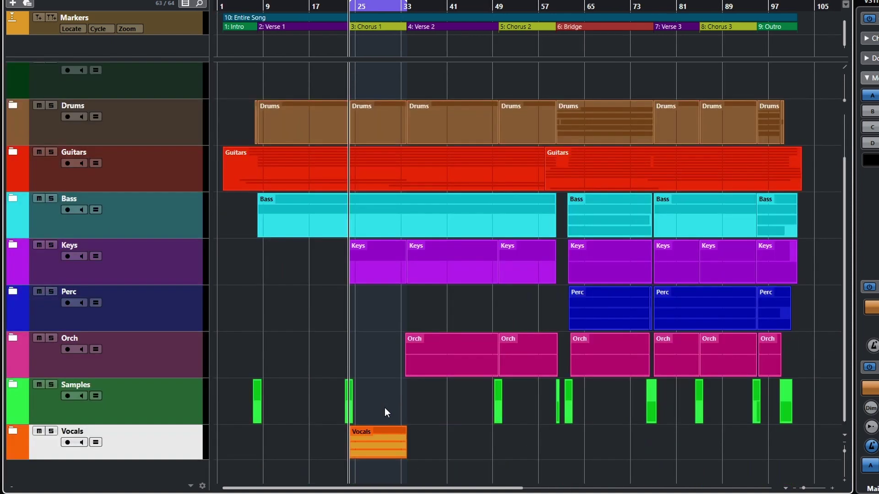